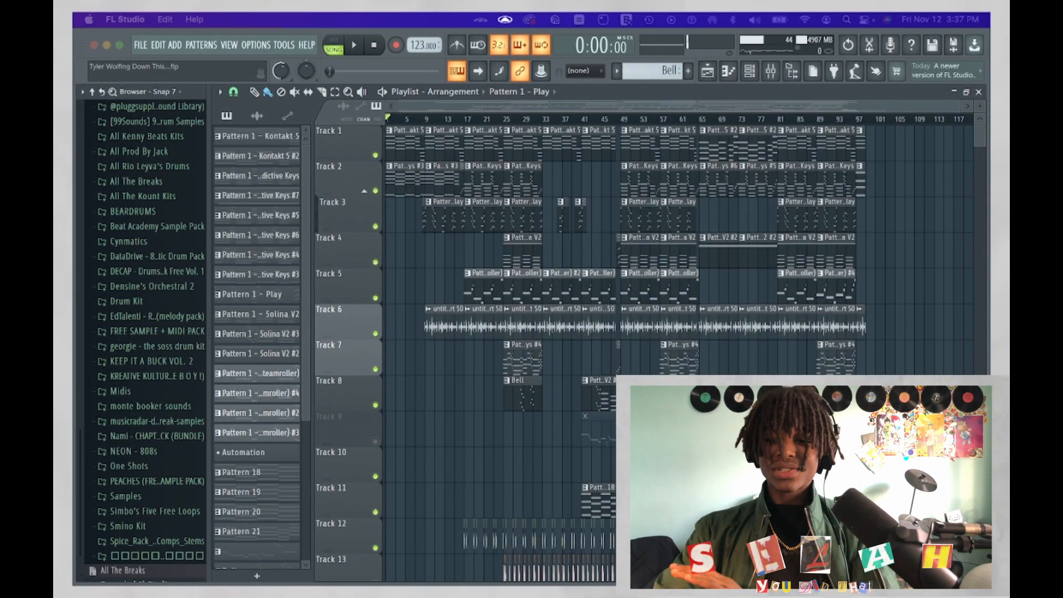
click(647, 224)
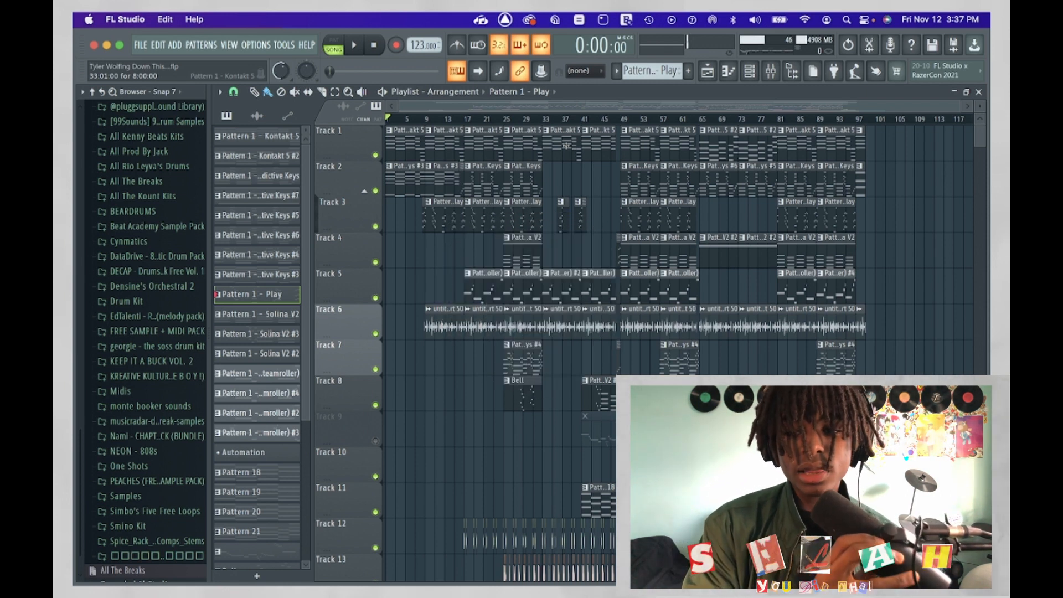
click(514, 180)
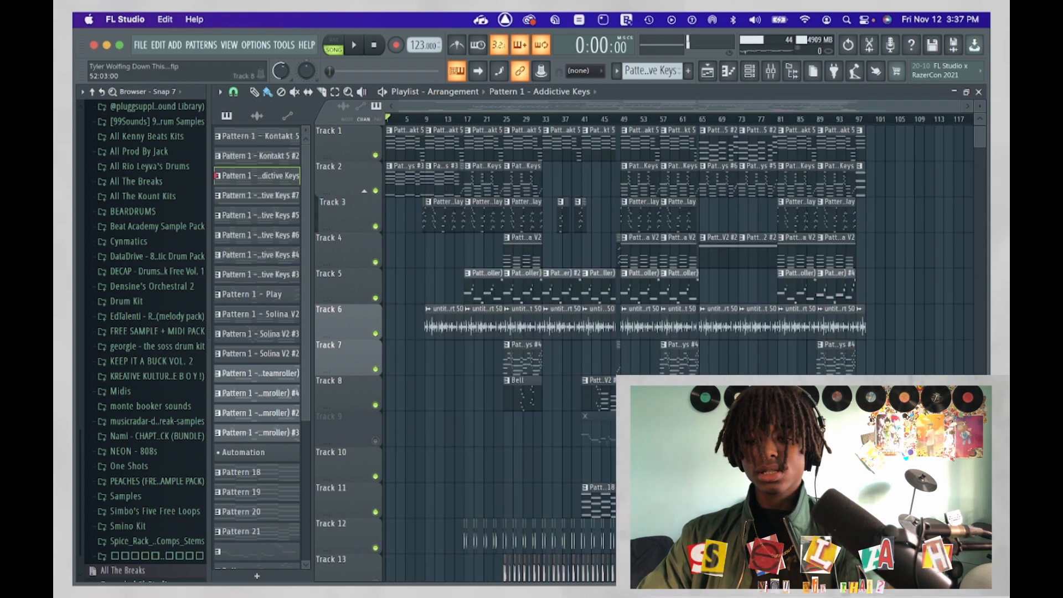
scroll(637, 394, down, 18)
scroll(638, 393, up, 18)
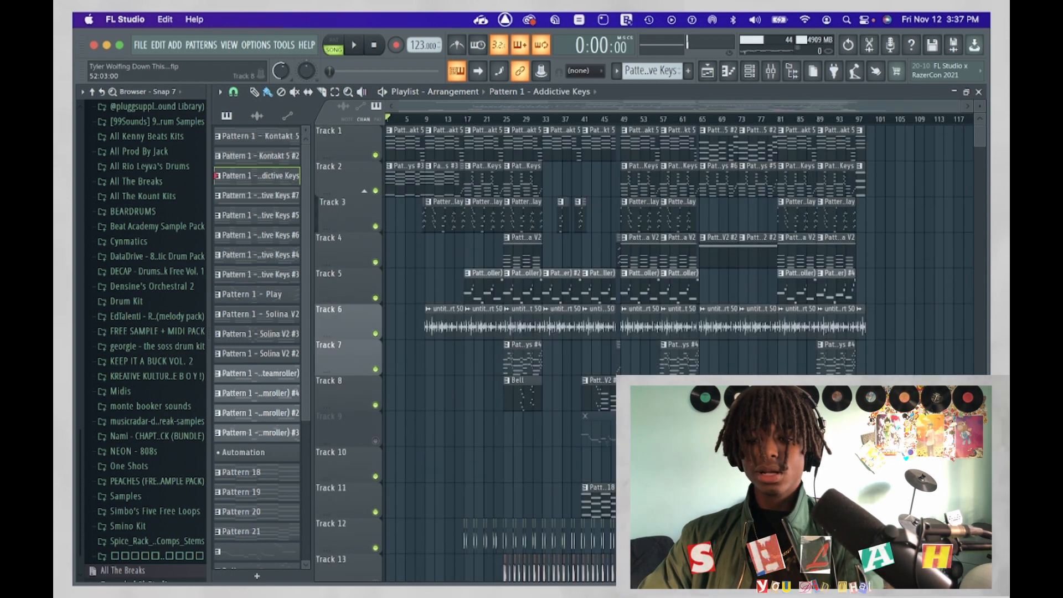
Select the section from bar 25 up to bar 33 on the playlist timeline and play it back.
scroll(531, 243, up, 6)
drag(545, 120, 720, 119)
scroll(591, 264, down, 5)
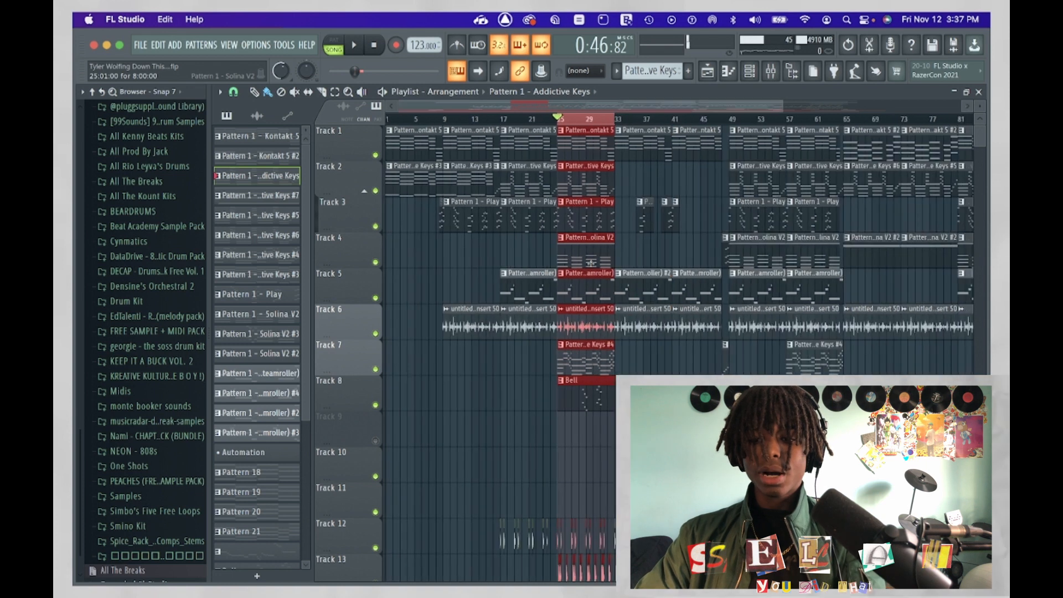
scroll(591, 263, down, 10)
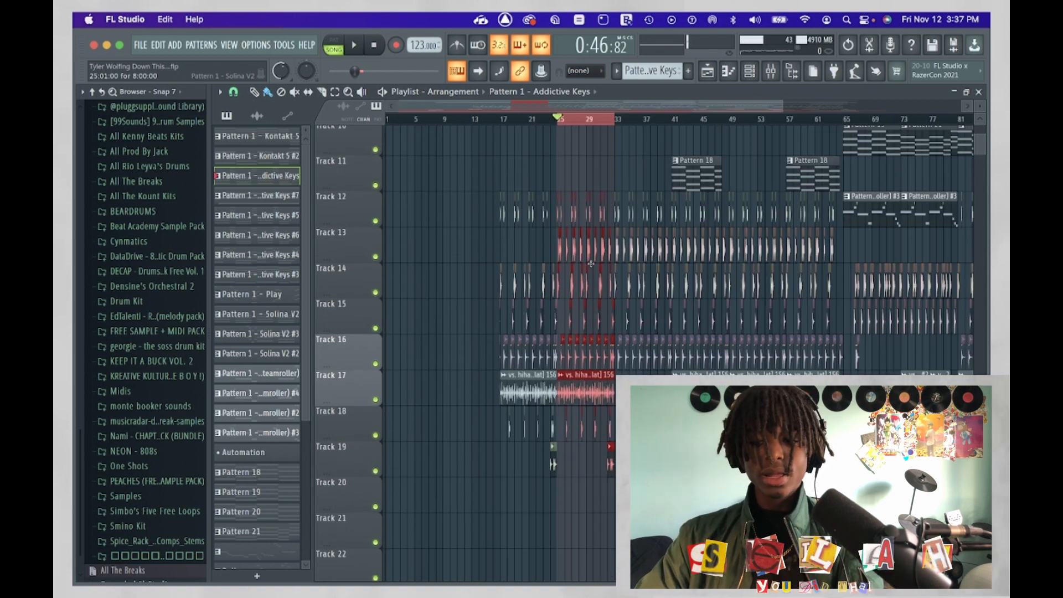
key(space)
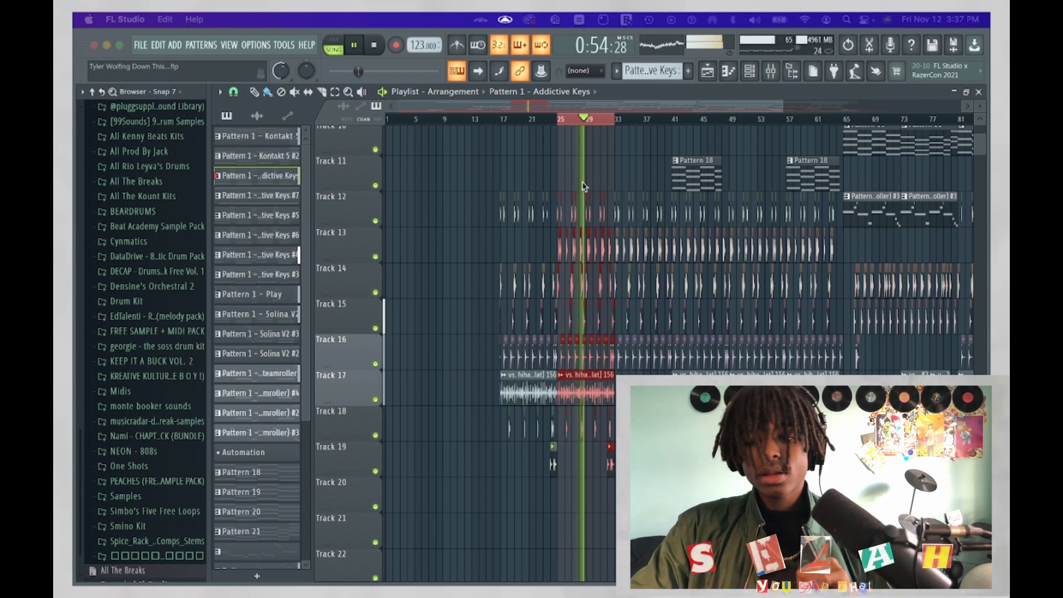
scroll(582, 187, up, 5)
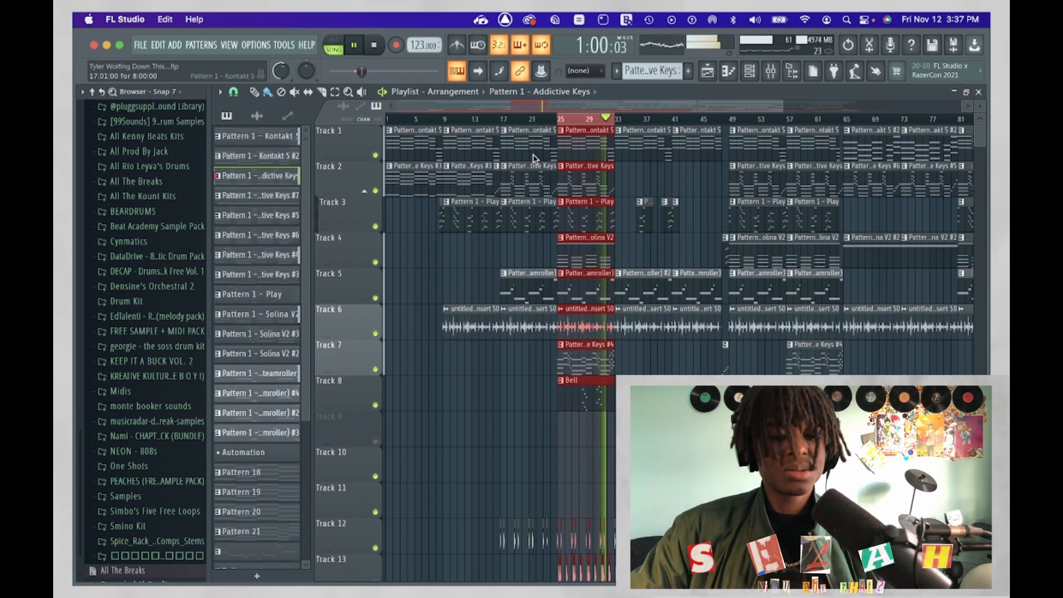
click(589, 224)
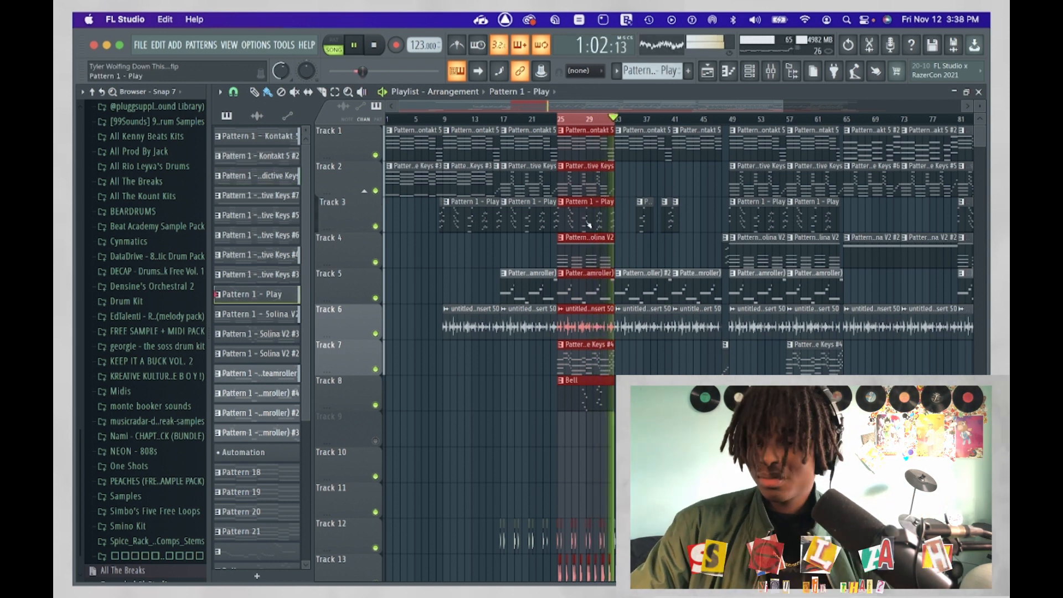
Set the audio buffer length to 3344 samples (70 ms) in the audio settings.
click(242, 45)
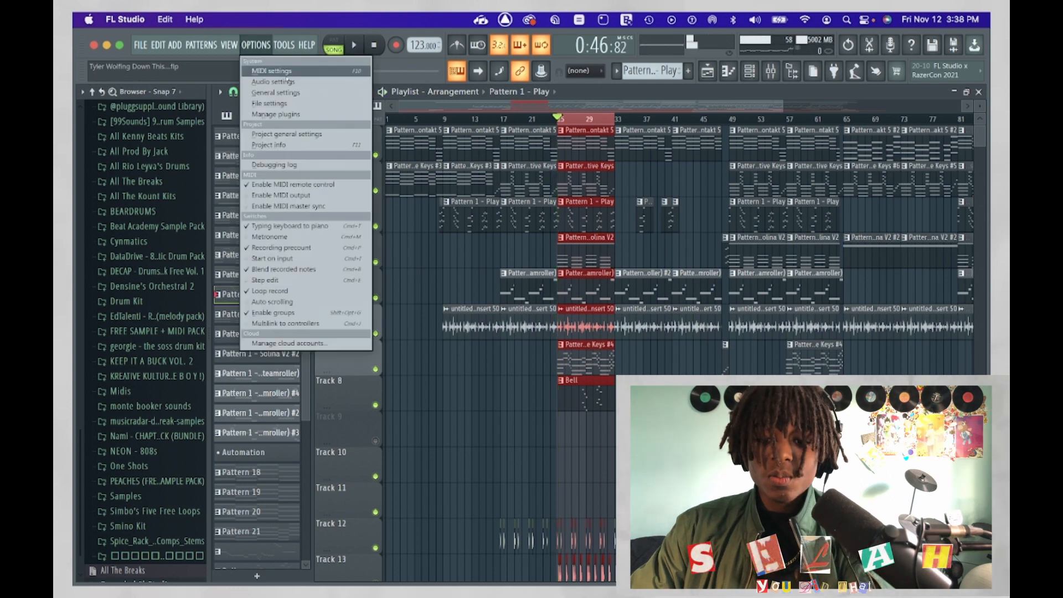
click(288, 77)
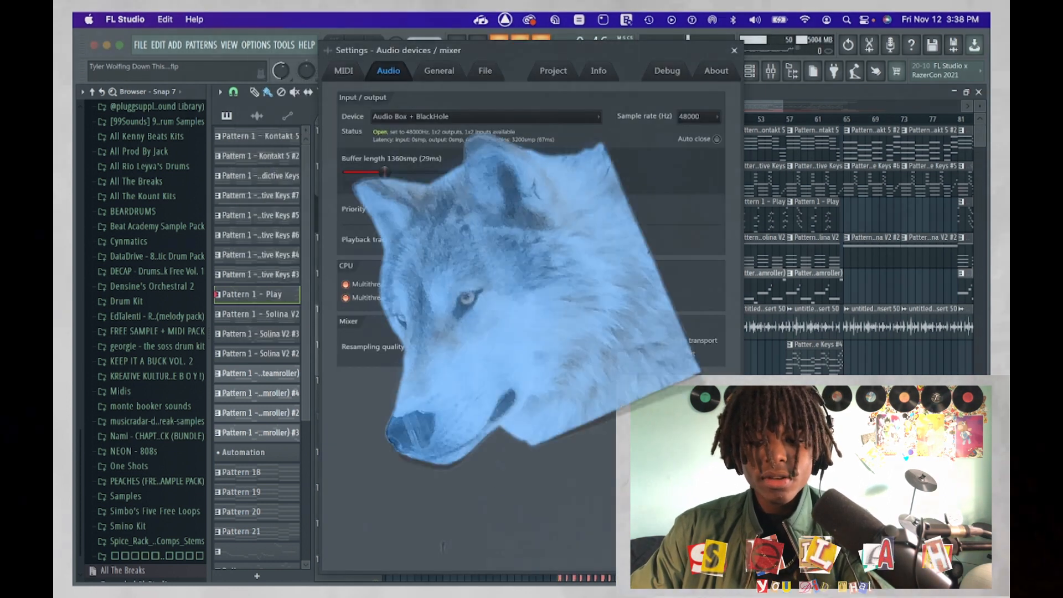
drag(383, 172, 445, 172)
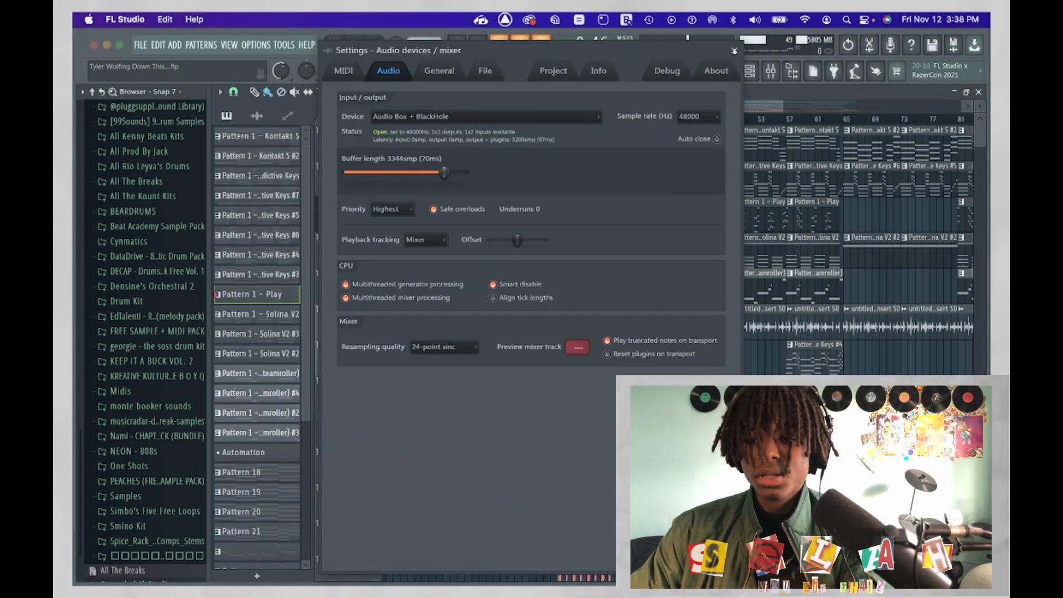
click(735, 51)
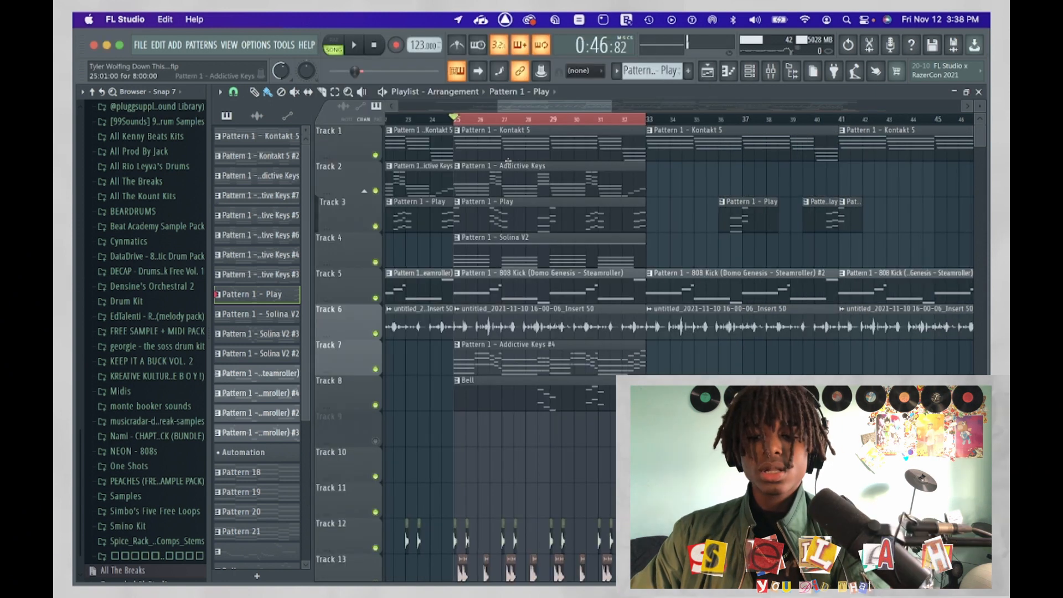
Solo Track 1, open its Kontakt 5 clip at bar 25 in the piano roll and audition the chords.
right_click(377, 156)
double_click(508, 148)
key(space)
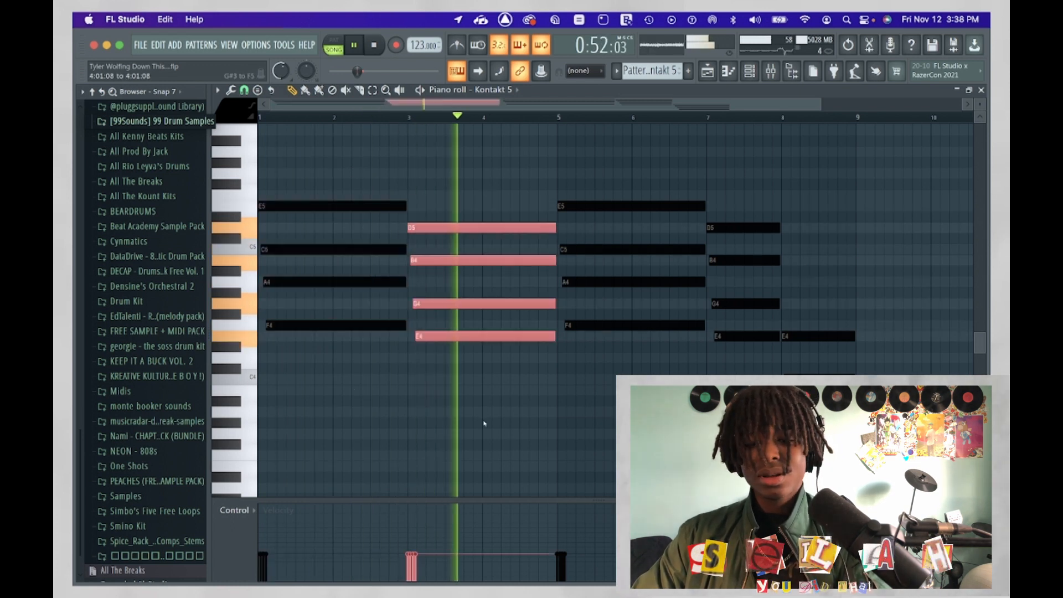
key(space)
Select each chord of the Kontakt 5 progression in turn to examine its notes.
drag(356, 383, 301, 243)
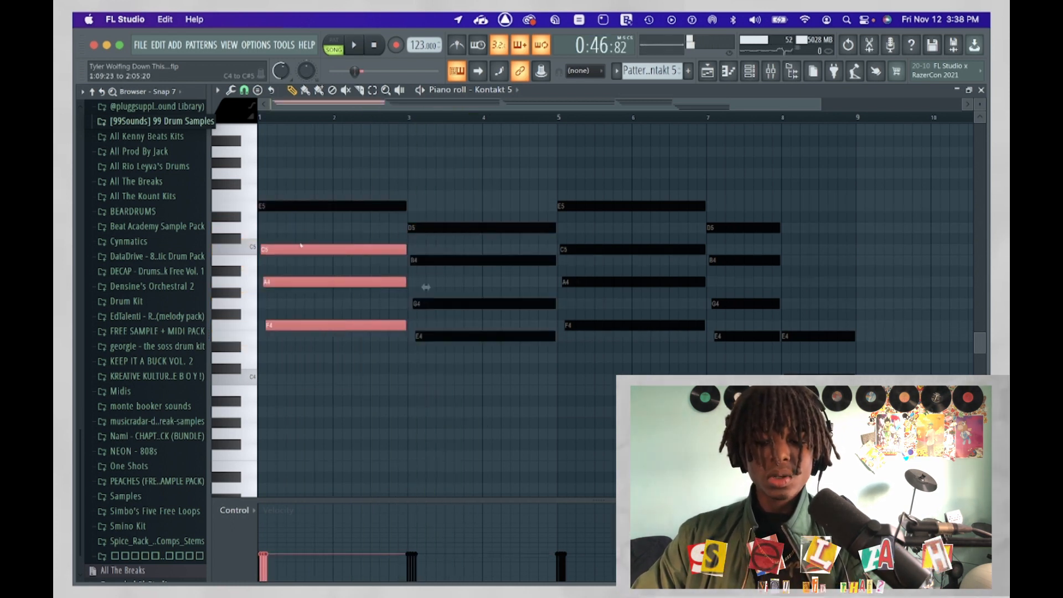
drag(331, 363, 278, 239)
click(289, 206)
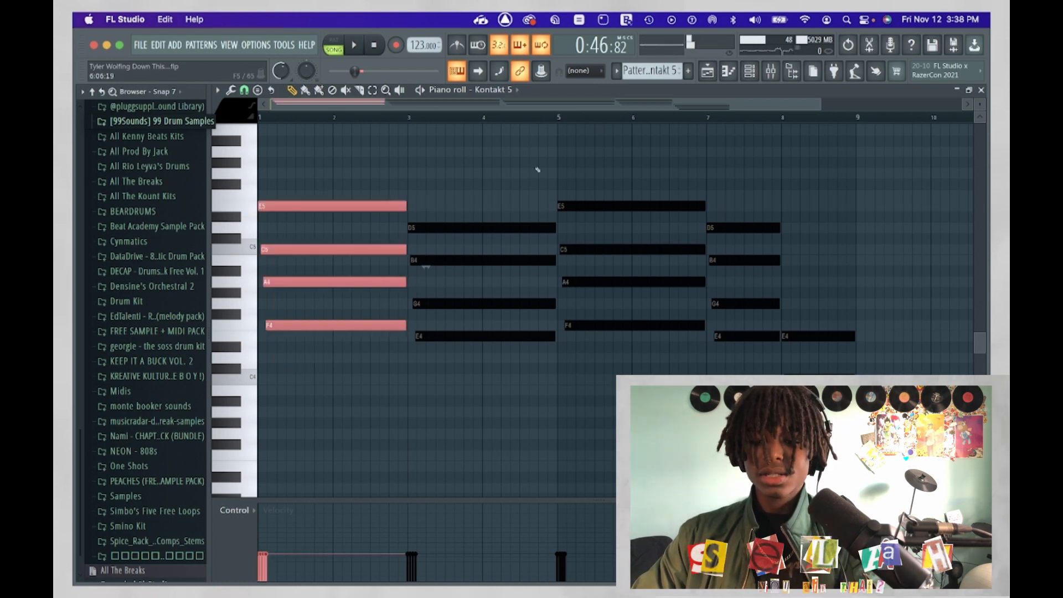
drag(466, 199, 478, 345)
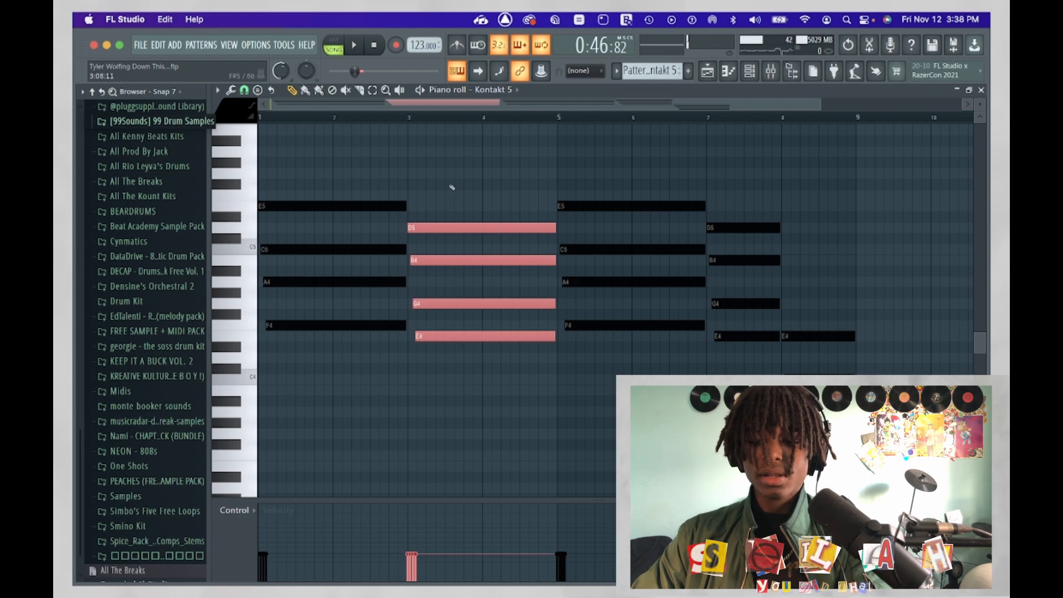
drag(612, 178, 676, 333)
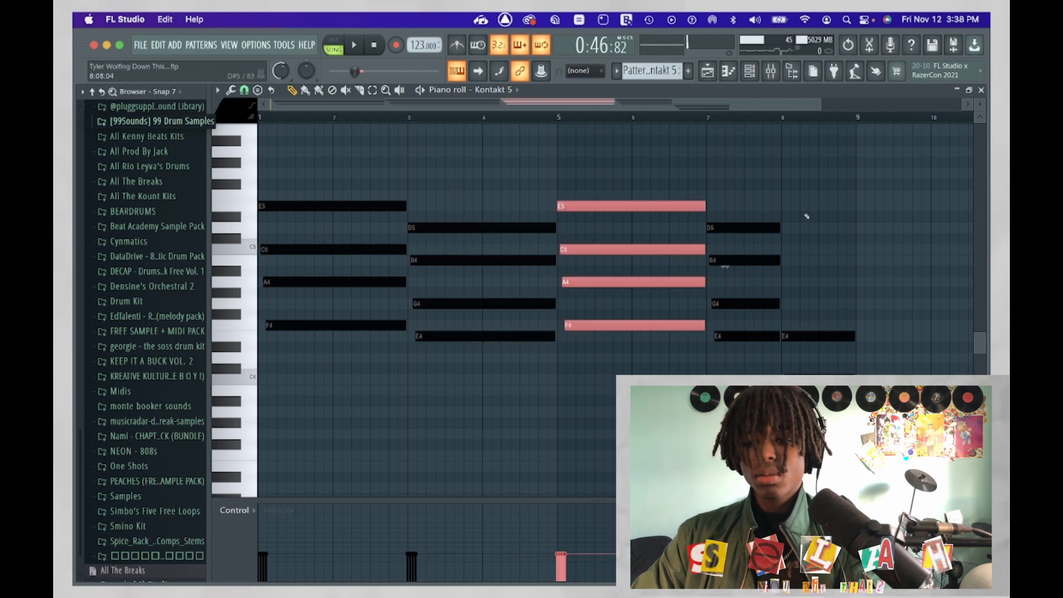
drag(769, 208, 760, 346)
drag(800, 281, 809, 459)
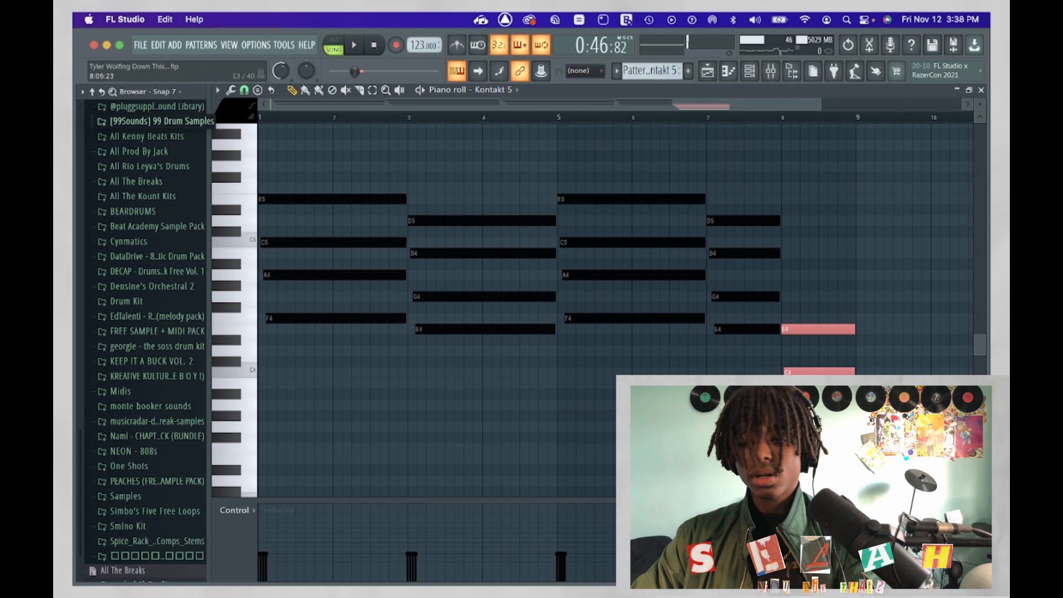
scroll(609, 310, down, 1)
Align the starts of the first chord's C5, A4 and F4 notes with its E5 note at bar 1.
drag(283, 177, 311, 347)
scroll(283, 233, up, 3)
click(333, 224)
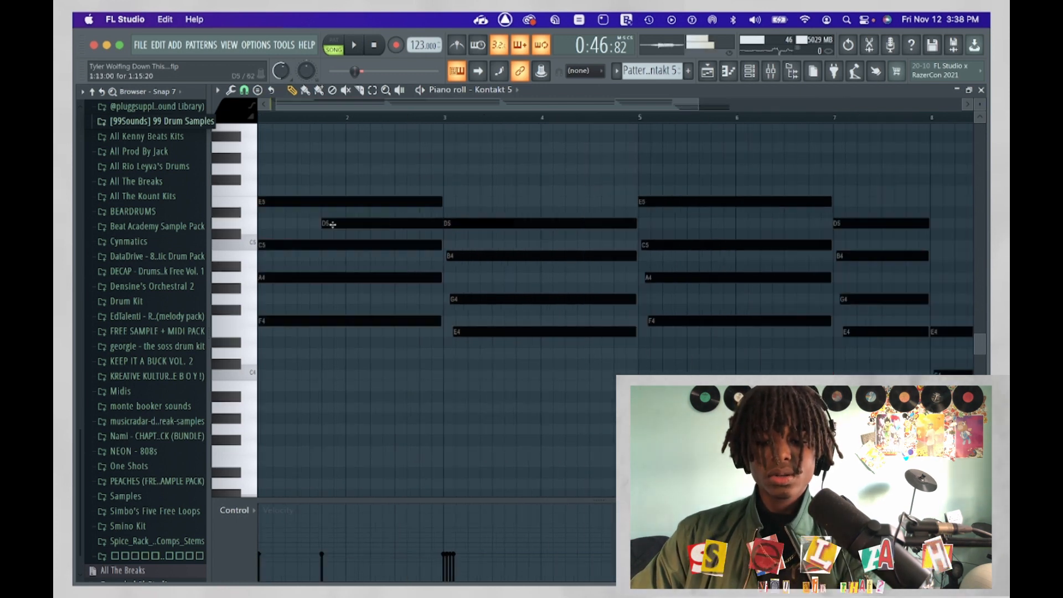
right_click(332, 224)
scroll(326, 260, left, 1)
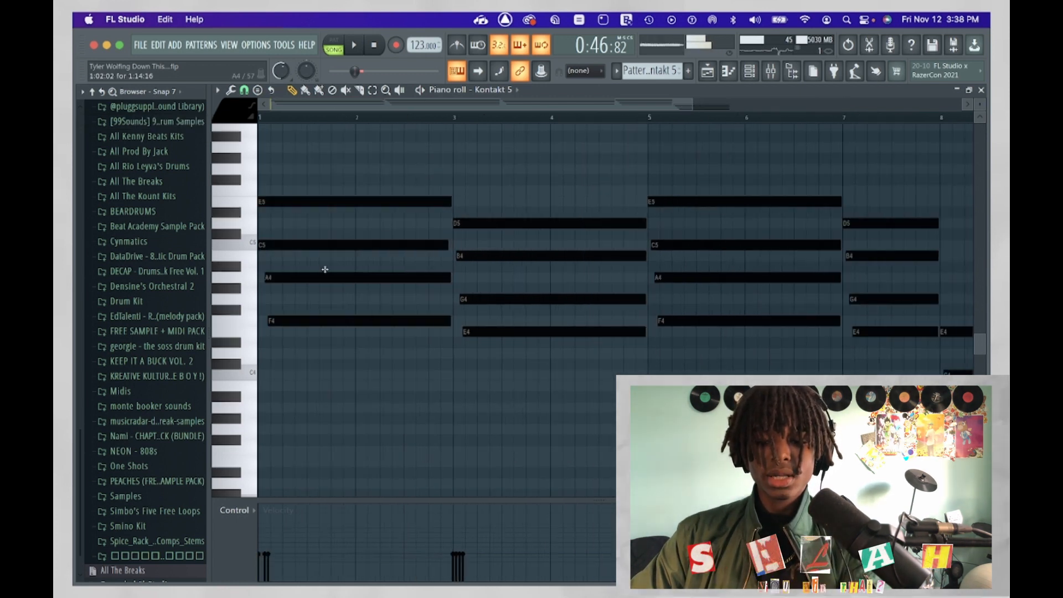
drag(325, 270, 318, 270)
drag(327, 321, 317, 321)
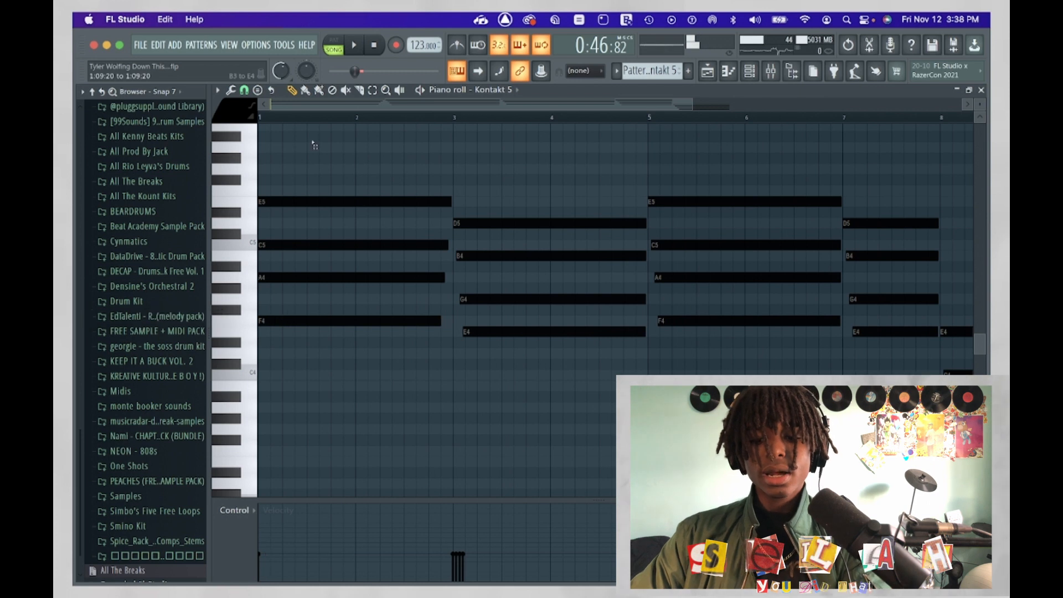
Strum the first chord with the Strumizer by raising its start time strength to about 0:14, auditioning it and saving the project.
drag(313, 143, 322, 123)
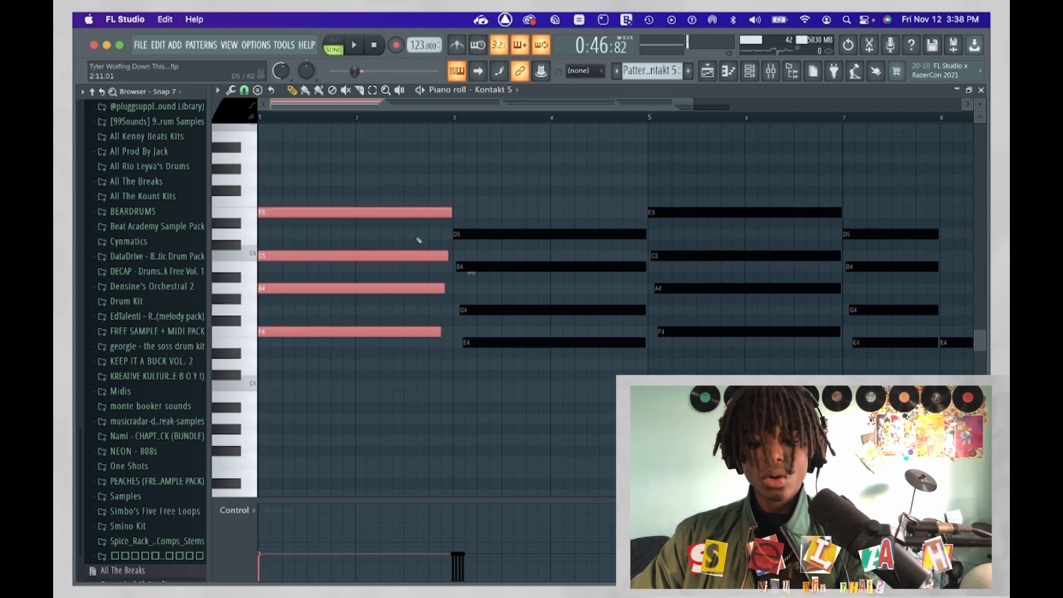
key(alt+s)
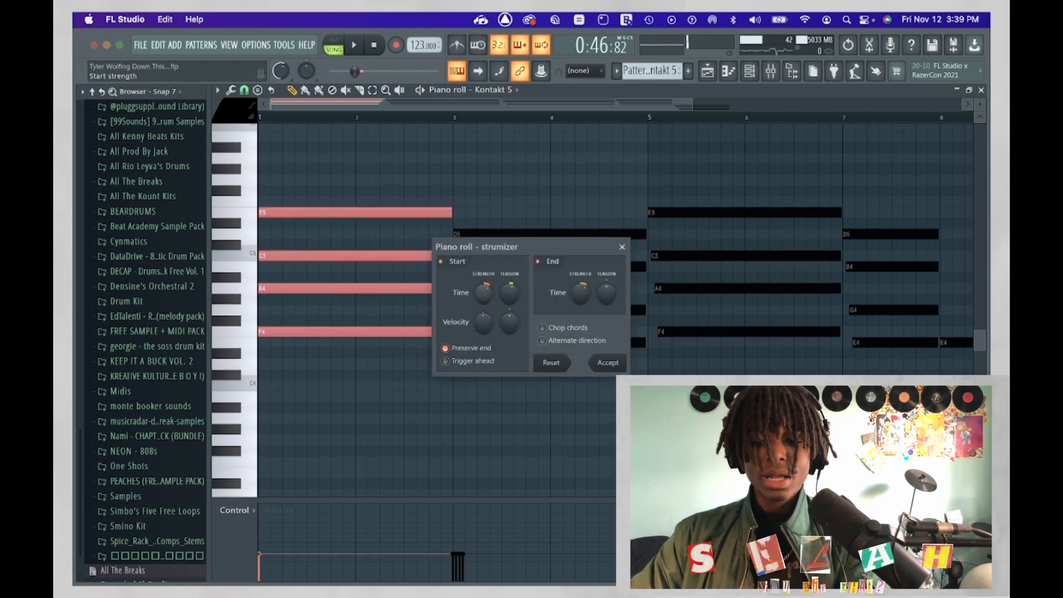
drag(483, 294, 483, 280)
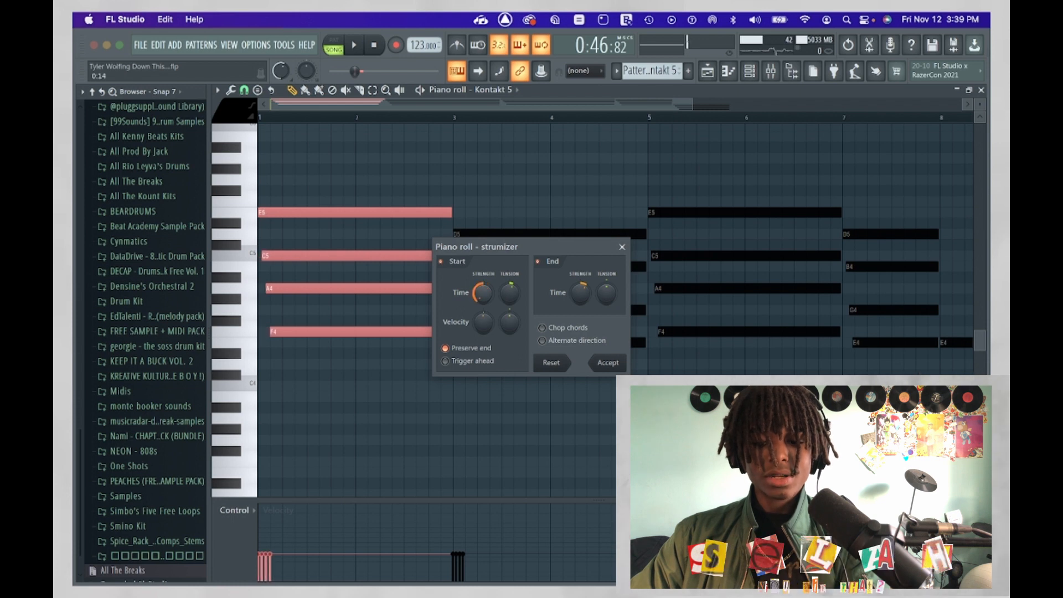
key(space)
key(space)
key(super+s)
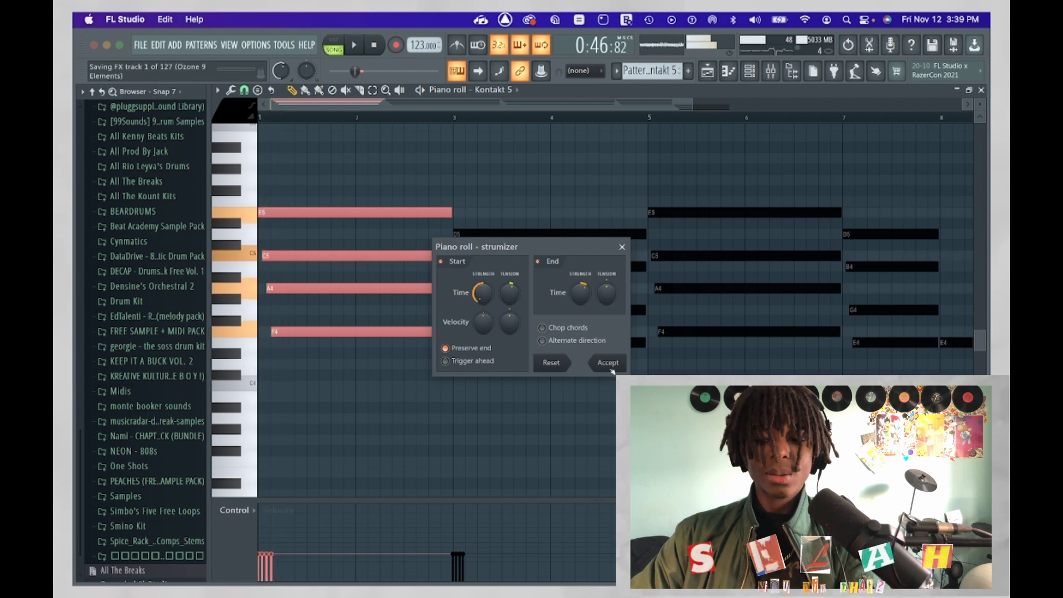
click(612, 370)
Stamp a Minor Natural (Aeolian) scale rooted on F4 at bar 1 and stretch its notes to bar 9.
scroll(384, 246, down, 3)
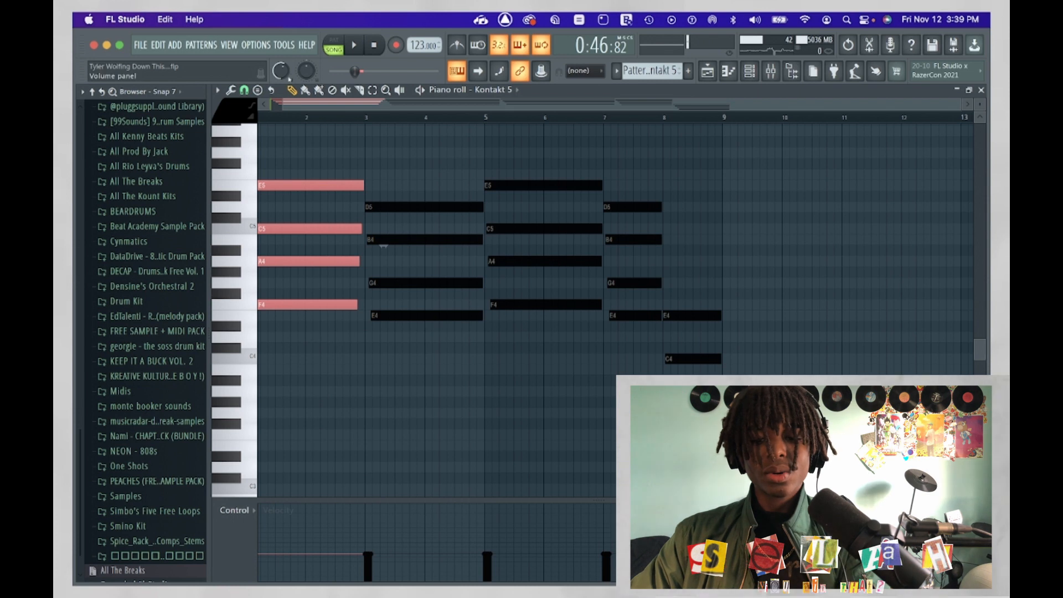
click(258, 90)
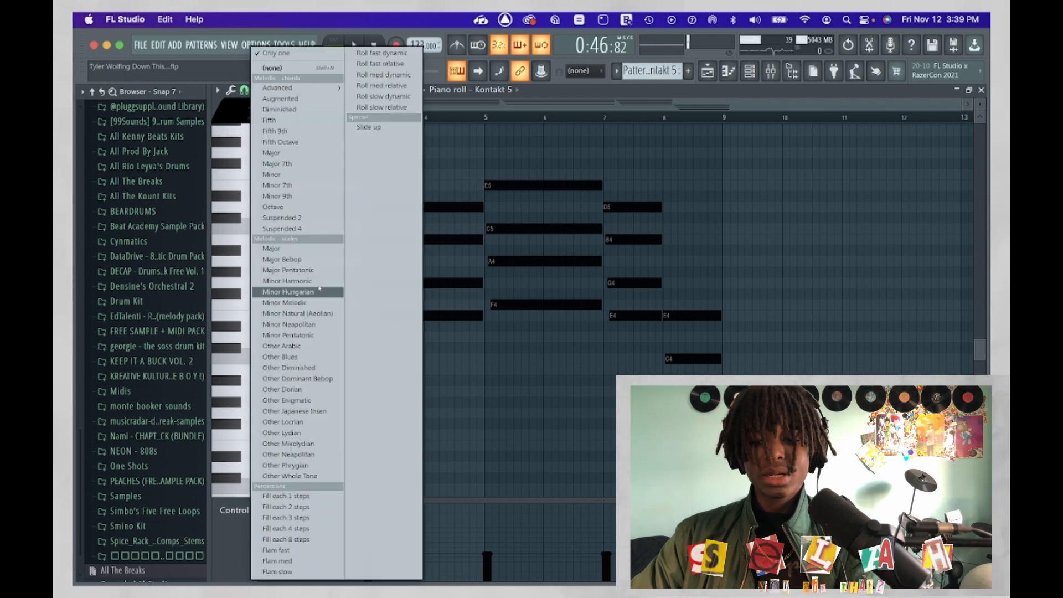
click(323, 317)
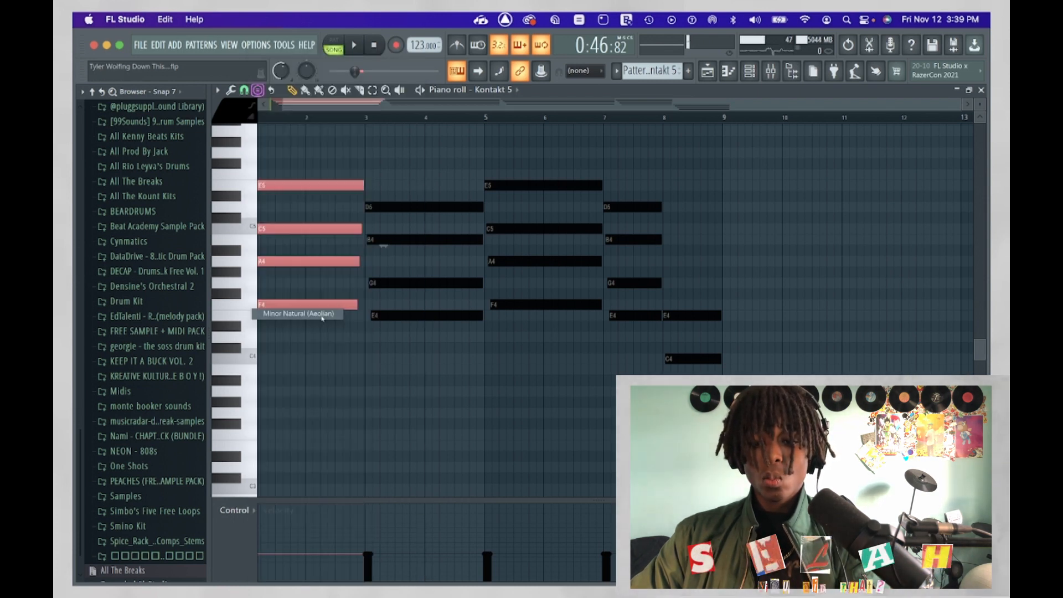
drag(262, 304, 239, 301)
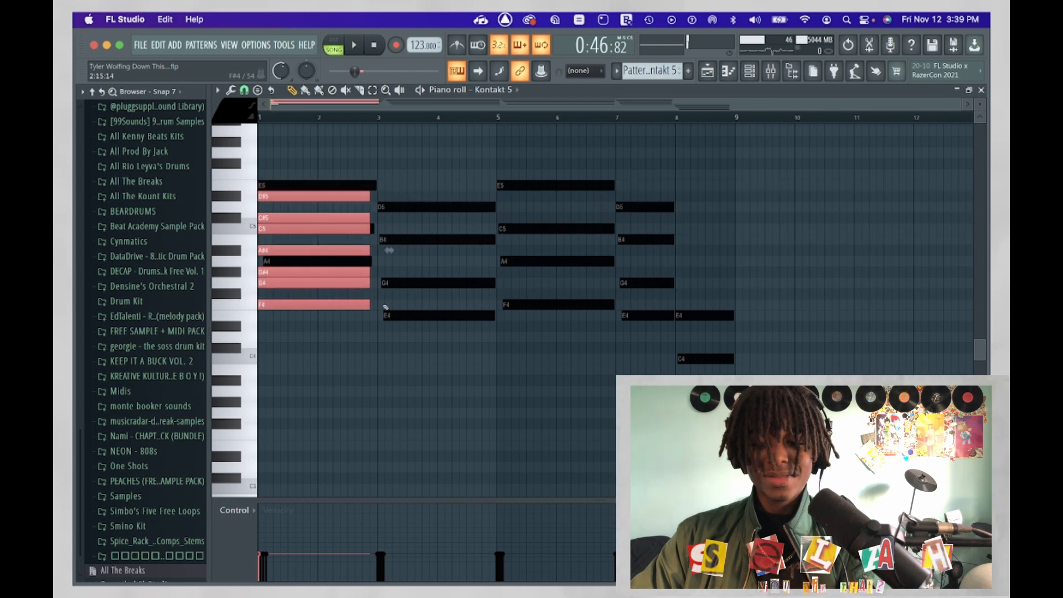
drag(369, 305, 727, 316)
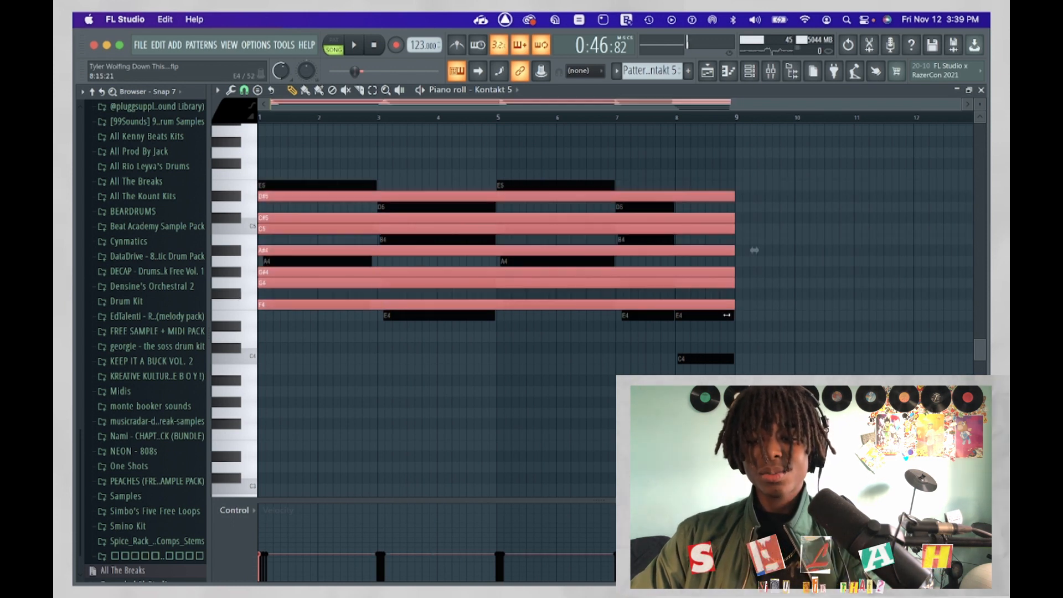
Remove the stamped scale notes from the piano roll.
drag(755, 250, 259, 128)
key(super+Up)
key(Delete)
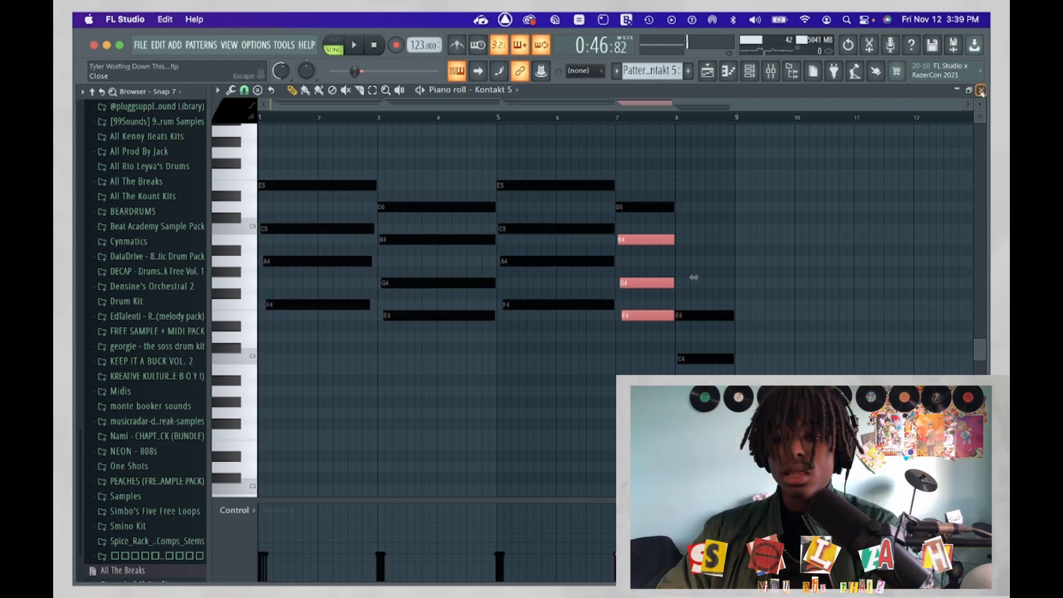
Open the Kontakt 5 channel from the channel rack and view the Band instruments in the Kontakt Factory Selection library.
click(982, 92)
click(749, 71)
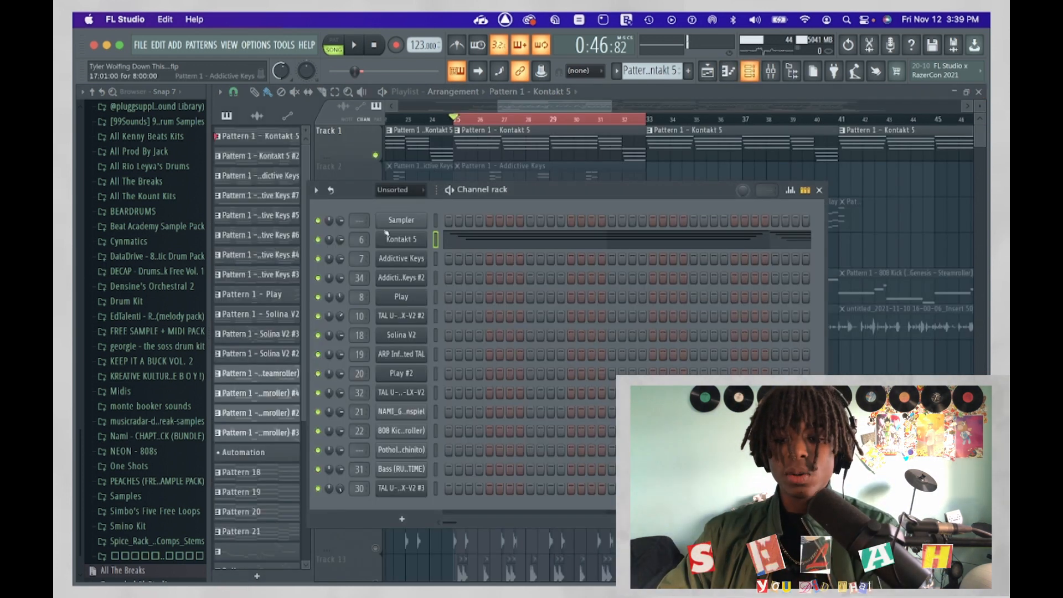
click(394, 251)
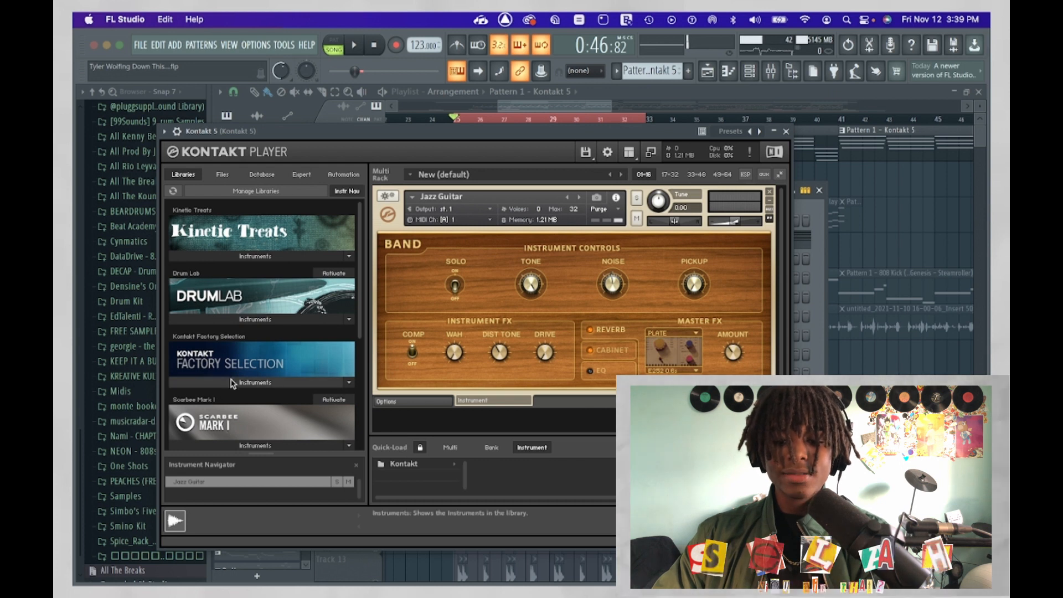
click(255, 383)
scroll(275, 416, down, 1)
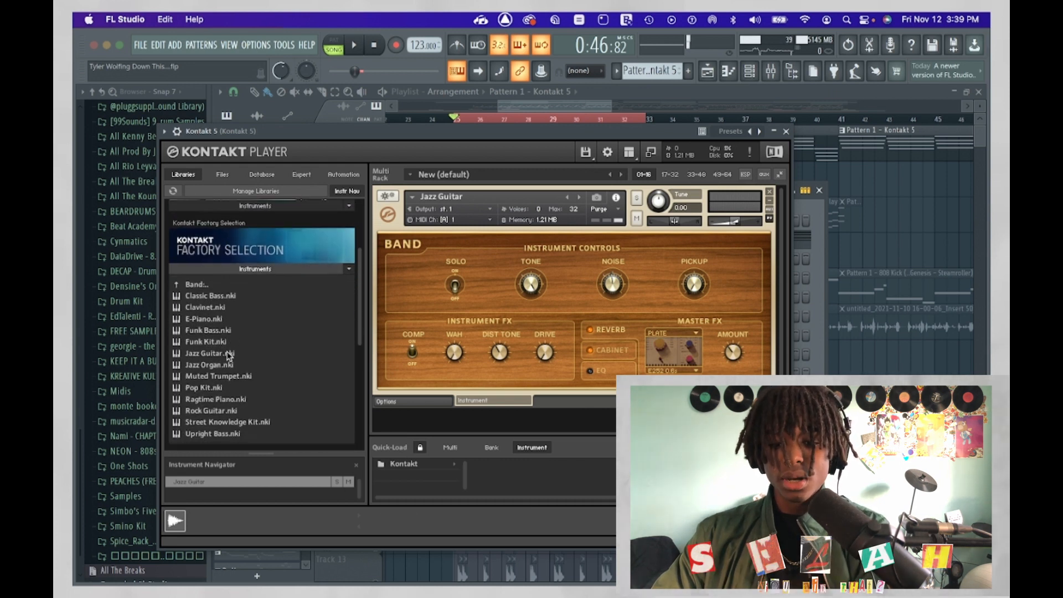
click(786, 131)
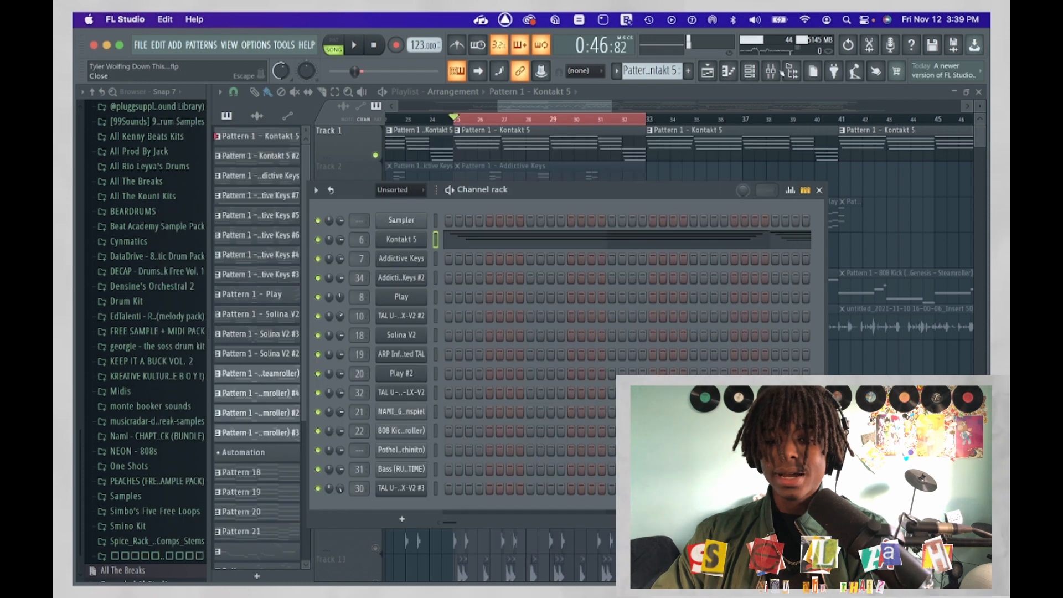
Audition the Kontakt 5 guitar from its mixer track and look over its Guitar Rig 6 effect.
click(771, 71)
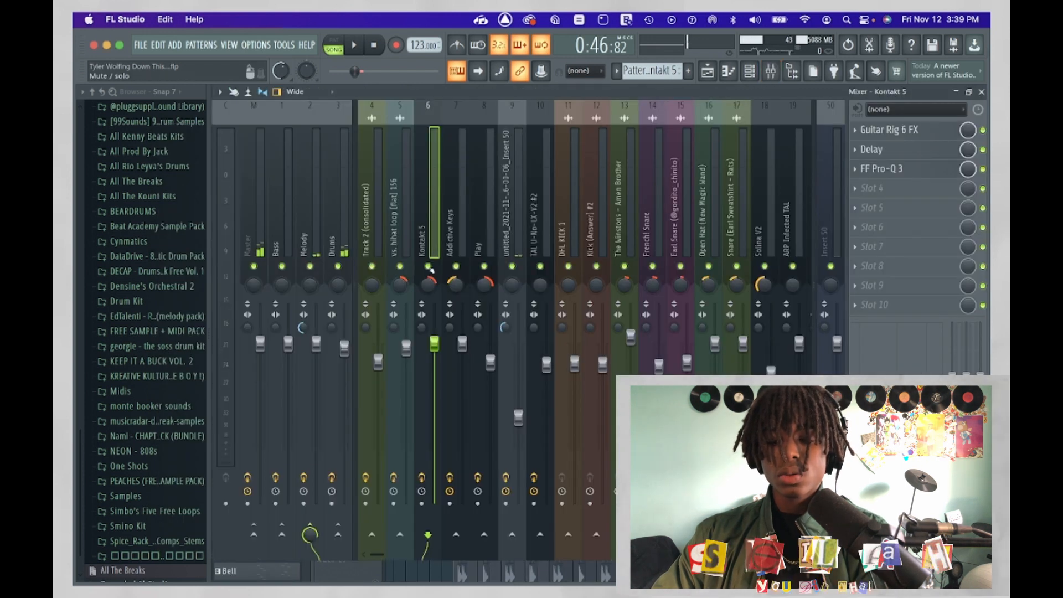
key(space)
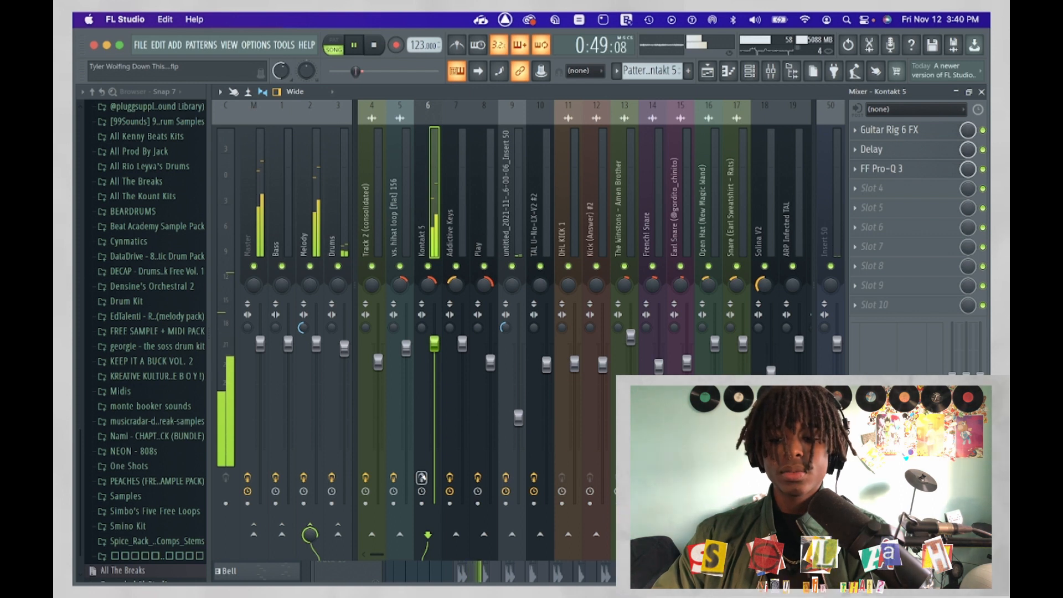
key(space)
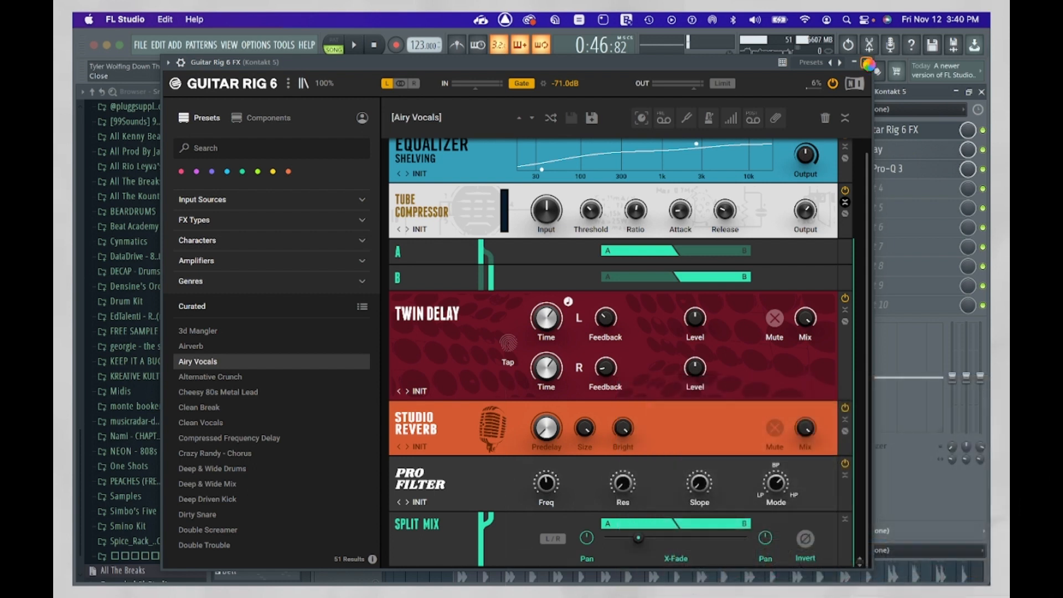
click(868, 63)
Open the Delay effect on the Kontakt 5 mixer track and reposition its window over the mixer.
click(893, 153)
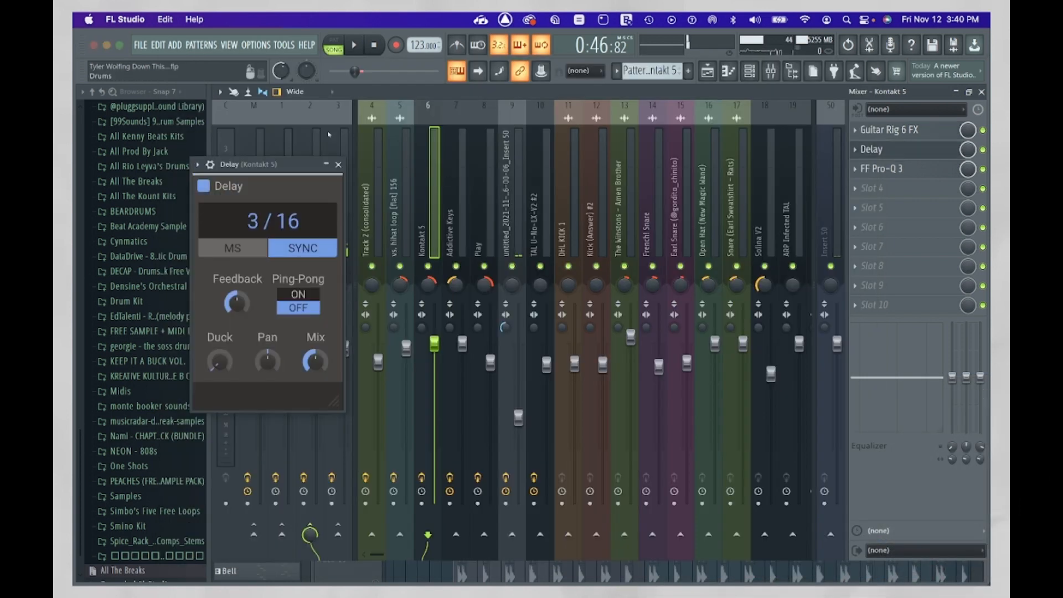
drag(265, 166, 426, 137)
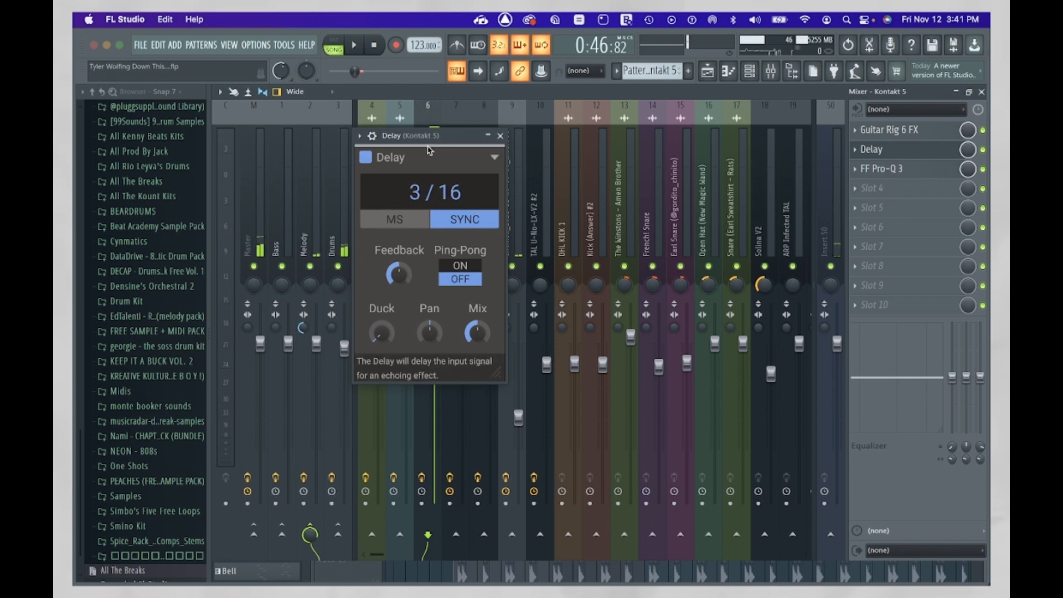
drag(430, 140, 511, 99)
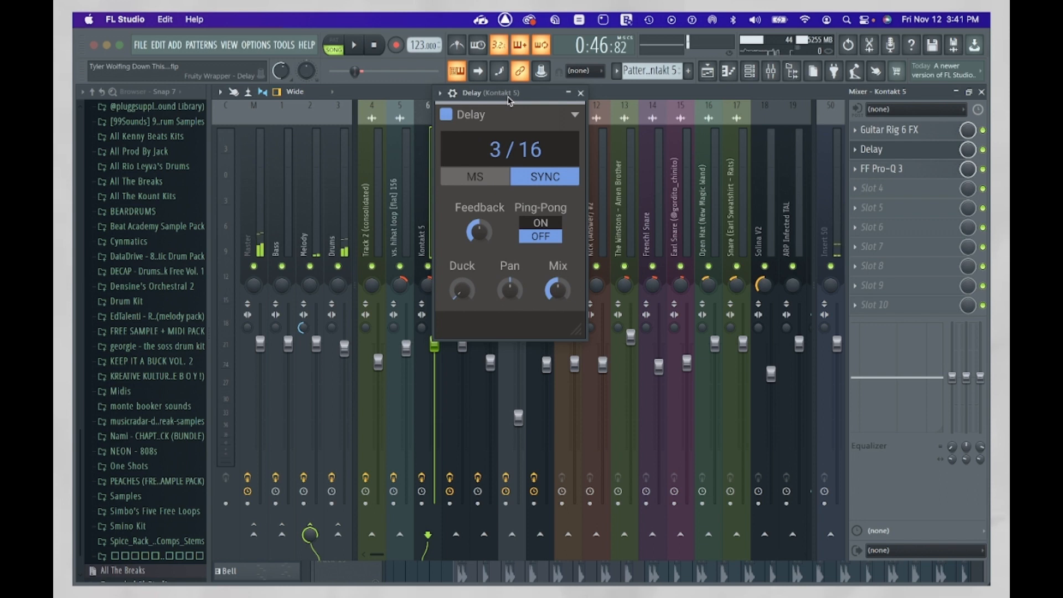
mouse_move(510, 100)
mouse_down()
mouse_move(511, 133)
mouse_move(510, 98)
mouse_up()
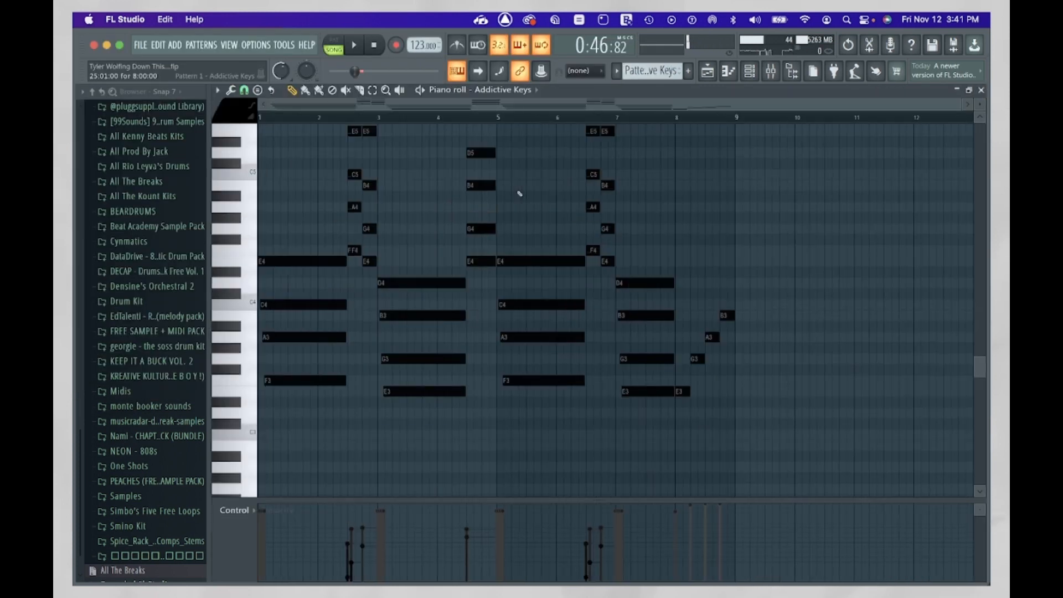
Briefly audition the Addictive Keys notes and select the four-note opening chord in bar 1.
scroll(519, 193, up, 1)
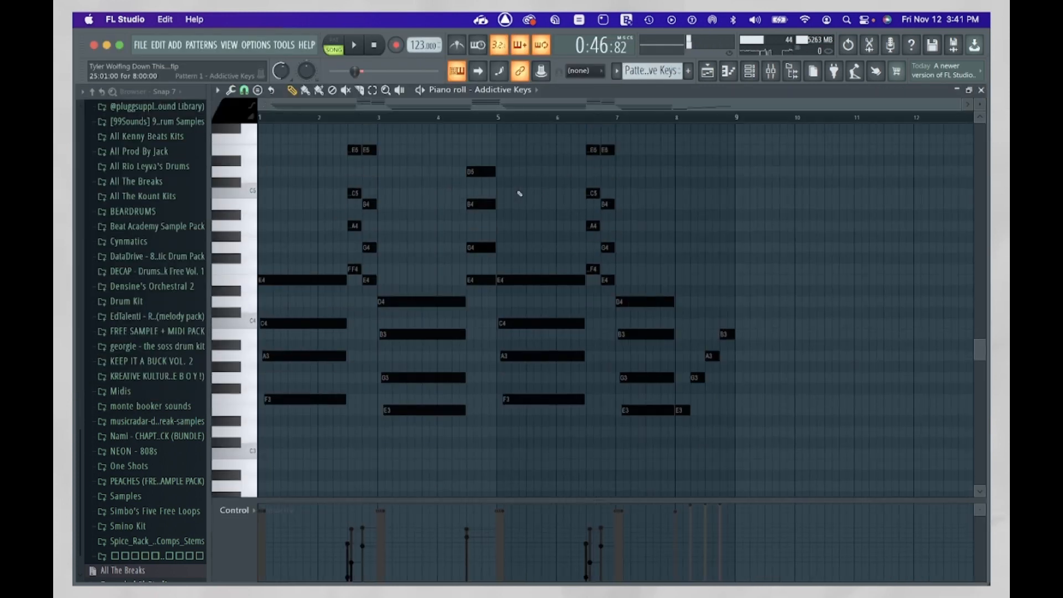
key(space)
scroll(352, 424, down, 1)
scroll(352, 424, up, 3)
key(space)
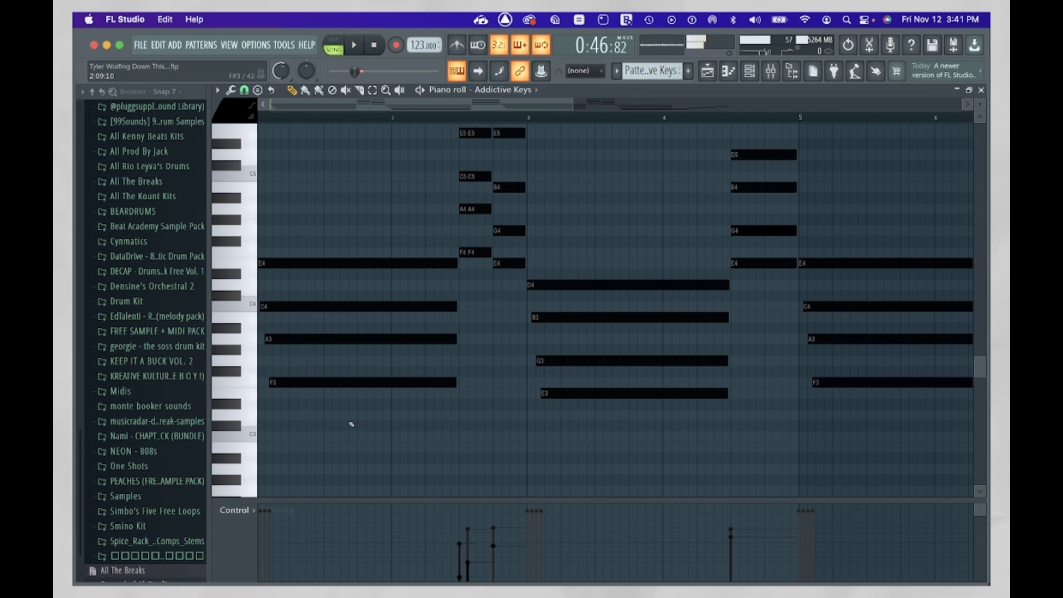
scroll(352, 424, down, 2)
drag(351, 423, 392, 250)
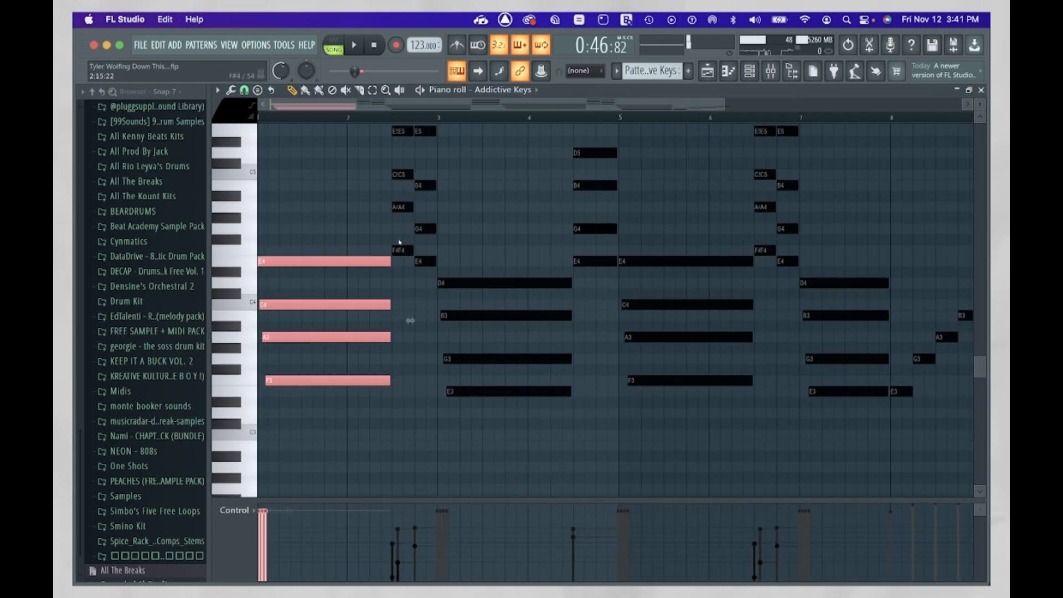
Play the Addictive Keys part while selecting the high chords at the ends of bars 2 and 4.
key(space)
drag(459, 266, 400, 130)
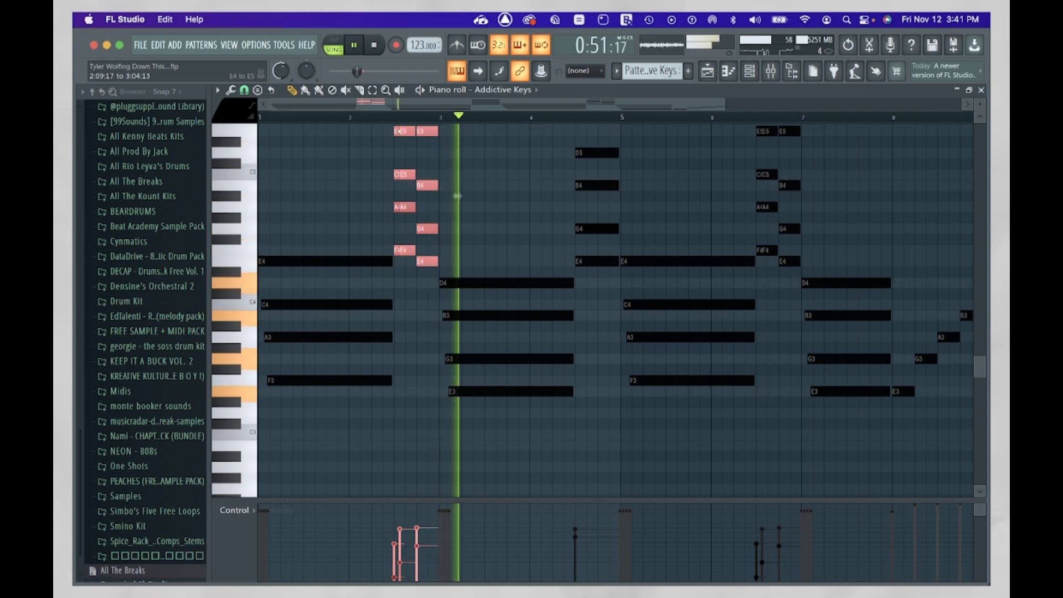
drag(610, 119, 589, 367)
scroll(589, 369, down, 2)
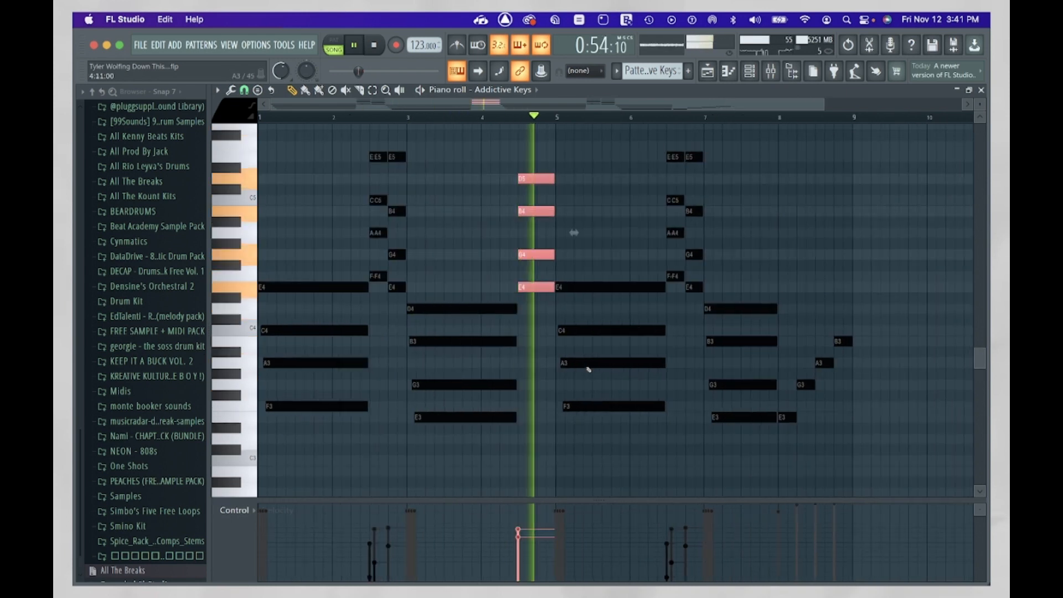
Select the high chords at the end of bar 6 during playback, stop, and transpose them down one octave.
drag(733, 290, 673, 143)
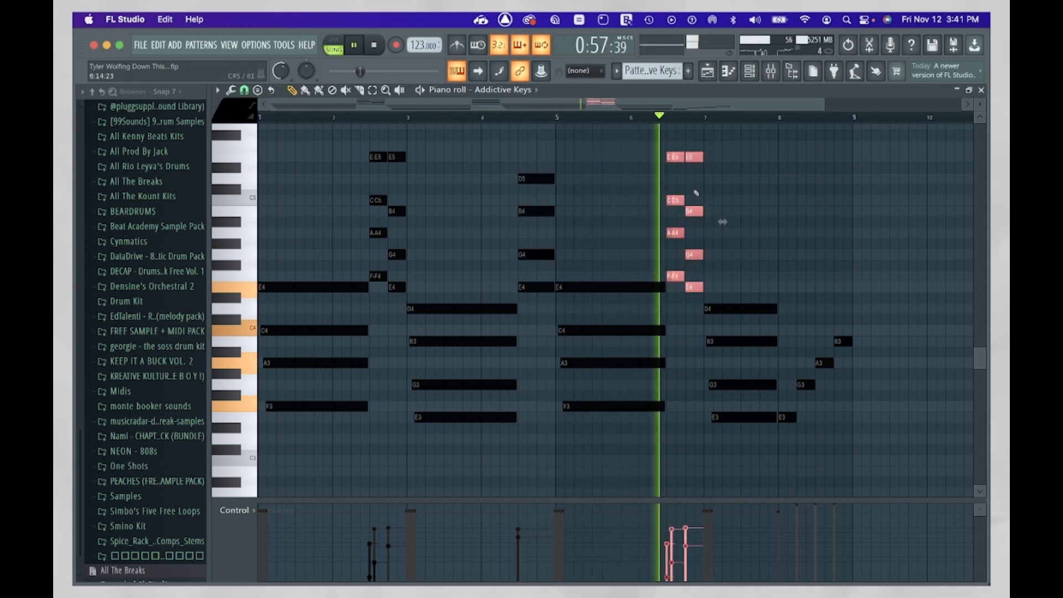
scroll(723, 221, down, 2)
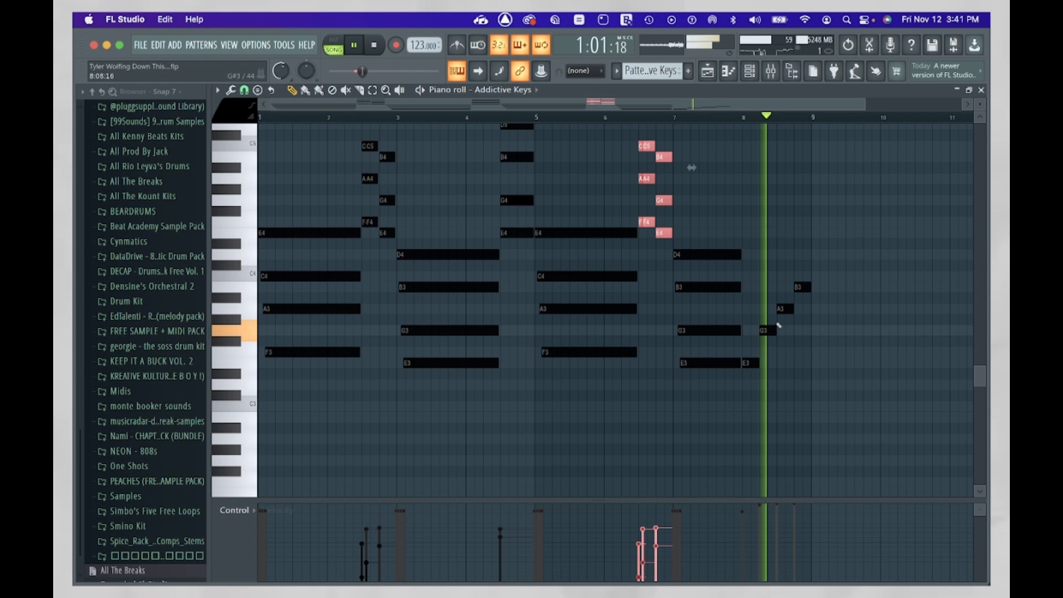
key(space)
key(ctrl+Down)
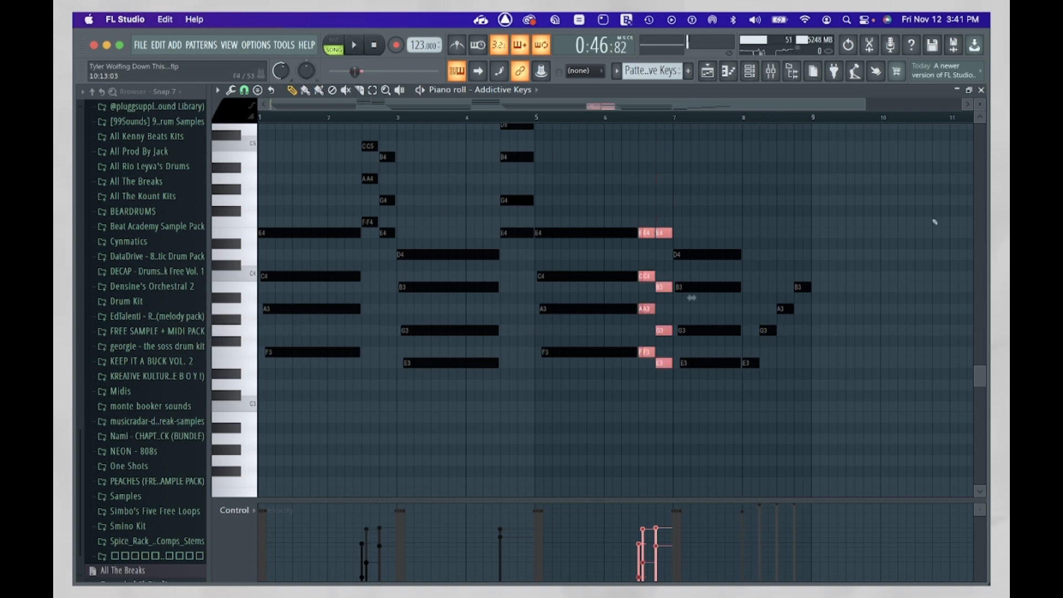
Examine the ascending single notes in bar 8 and the individual notes of the lowered chords at the end of bar 6.
drag(818, 400, 742, 269)
scroll(668, 388, up, 1)
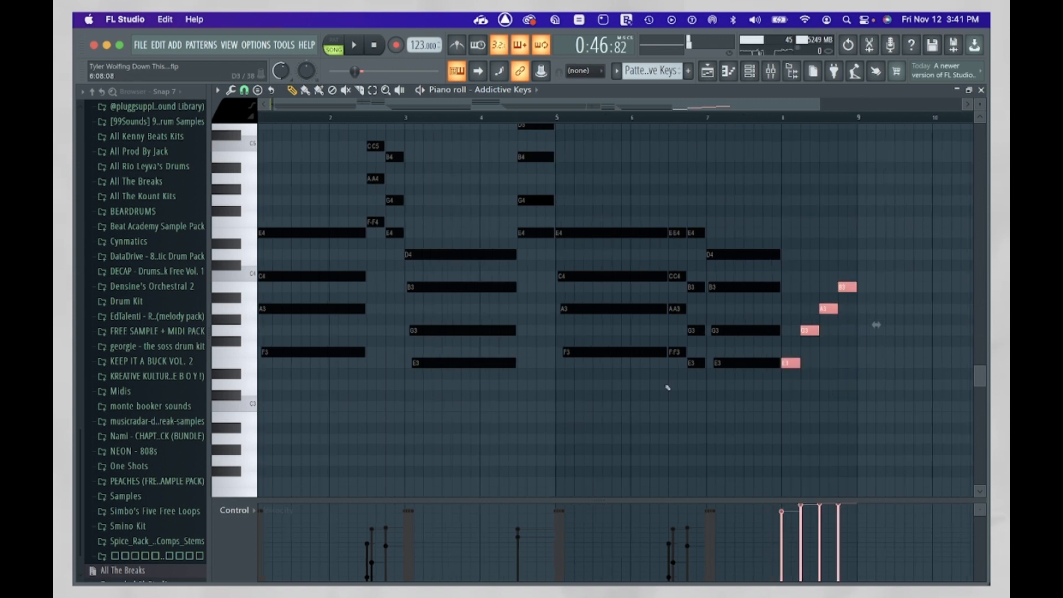
drag(668, 387, 677, 260)
drag(701, 334, 701, 391)
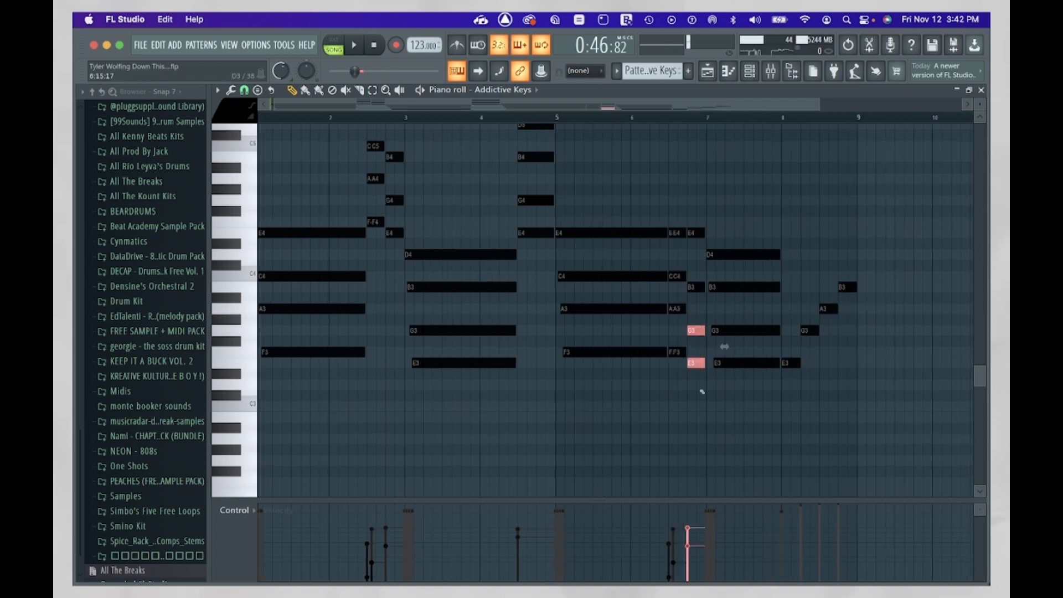
ctrl+click(702, 234)
drag(700, 354, 699, 374)
drag(699, 224, 702, 246)
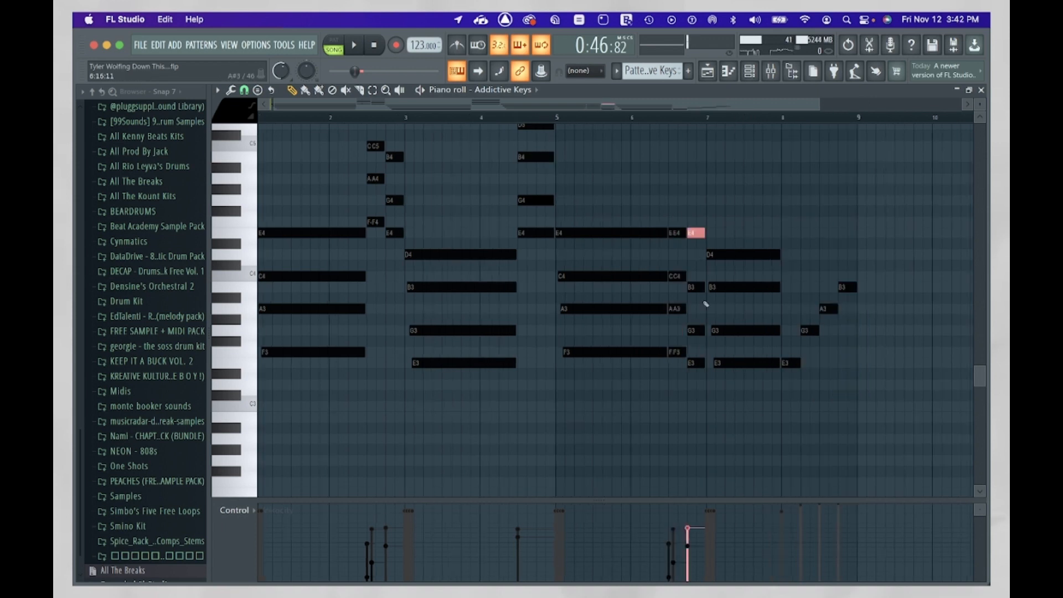
drag(704, 284, 695, 384)
drag(699, 224, 703, 264)
Review the FF Pro-Q 3 and Reels effects on the Melody mixer track.
key(F9)
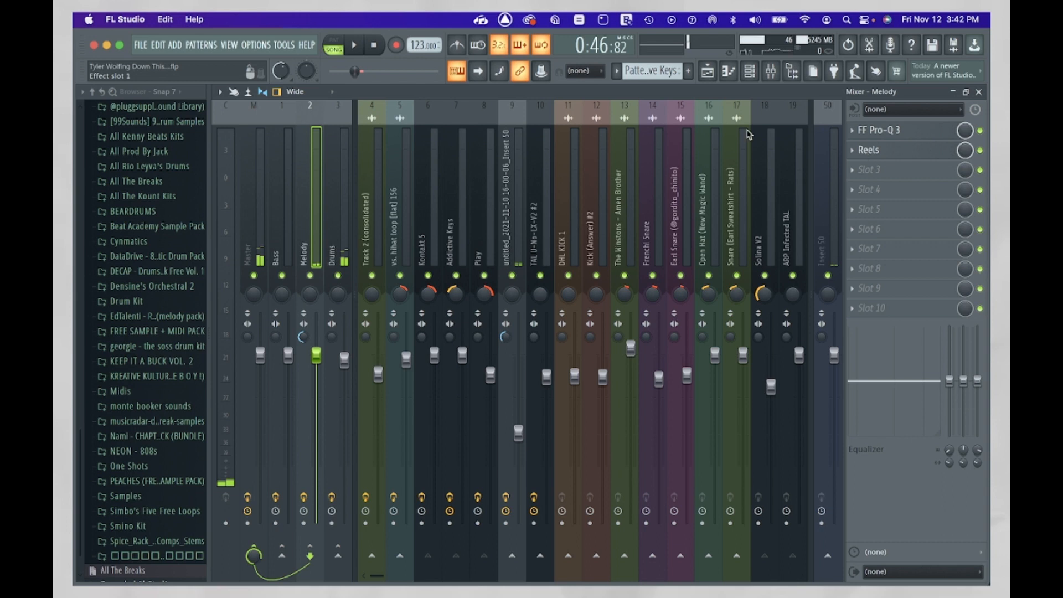
click(881, 130)
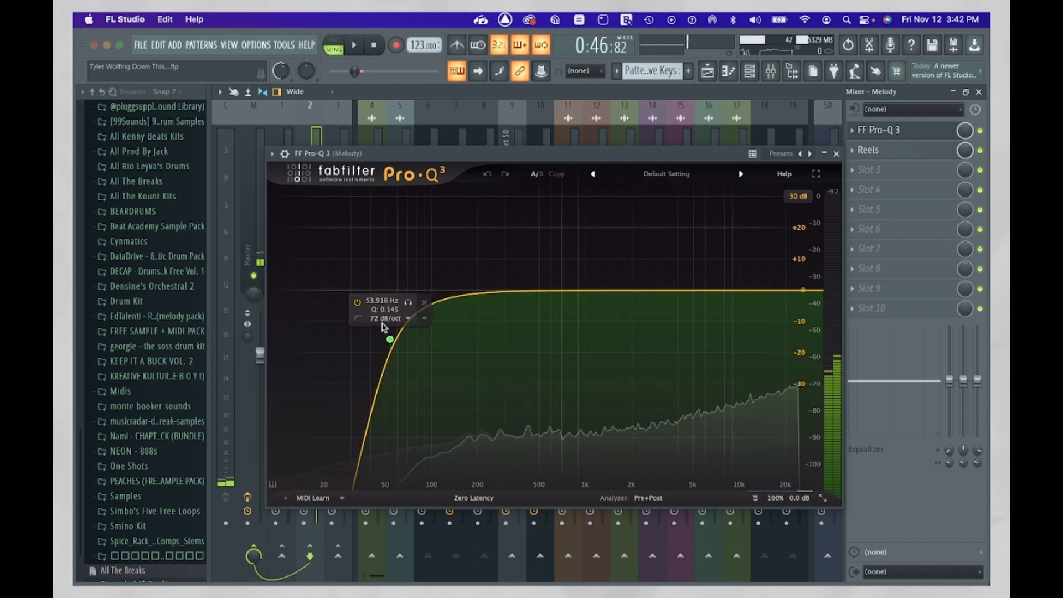
click(837, 155)
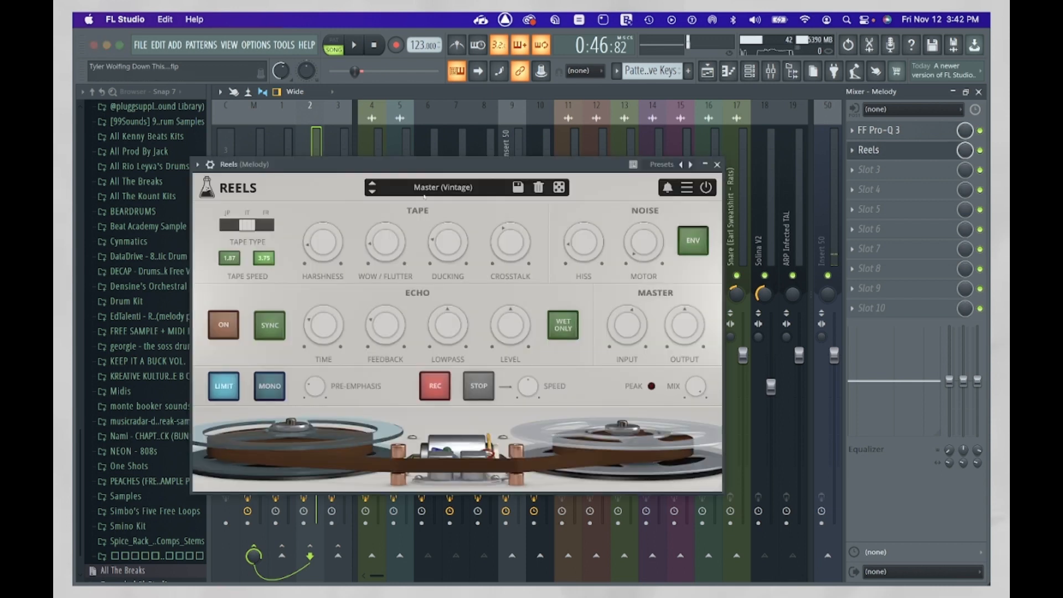
click(718, 164)
Solo playlist track 7 with the Addictive Keys #4 clip and audition it.
key(F5)
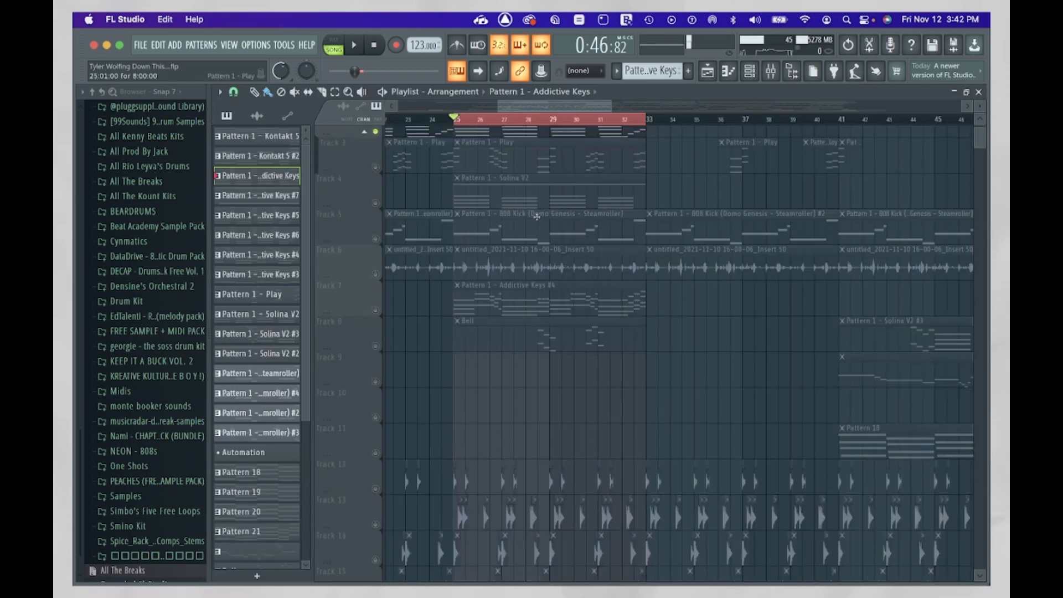
scroll(494, 454, up, 3)
scroll(494, 455, down, 2)
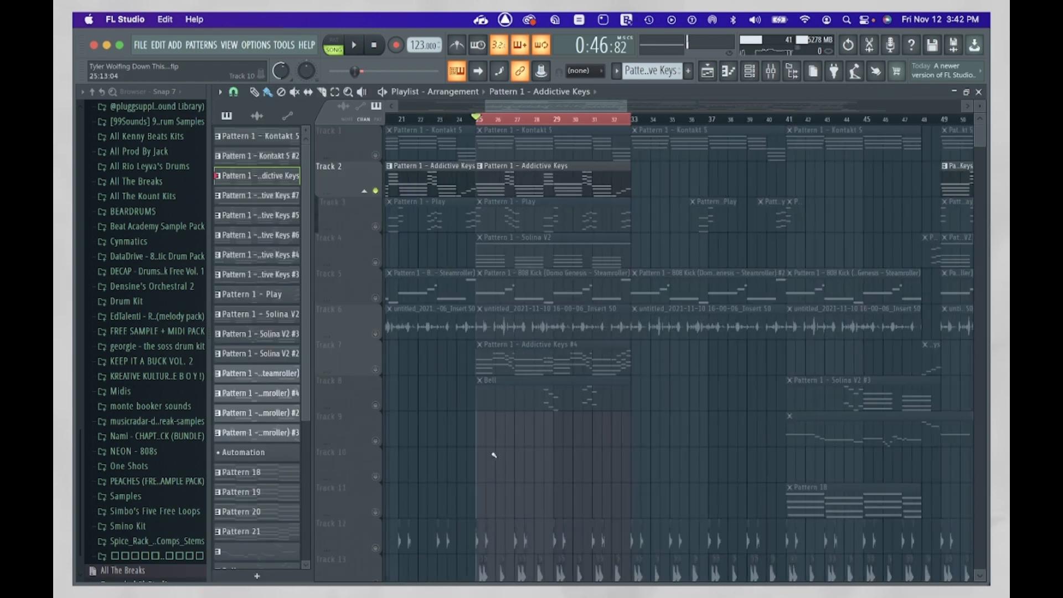
scroll(494, 455, left, 3)
scroll(494, 454, up, 2)
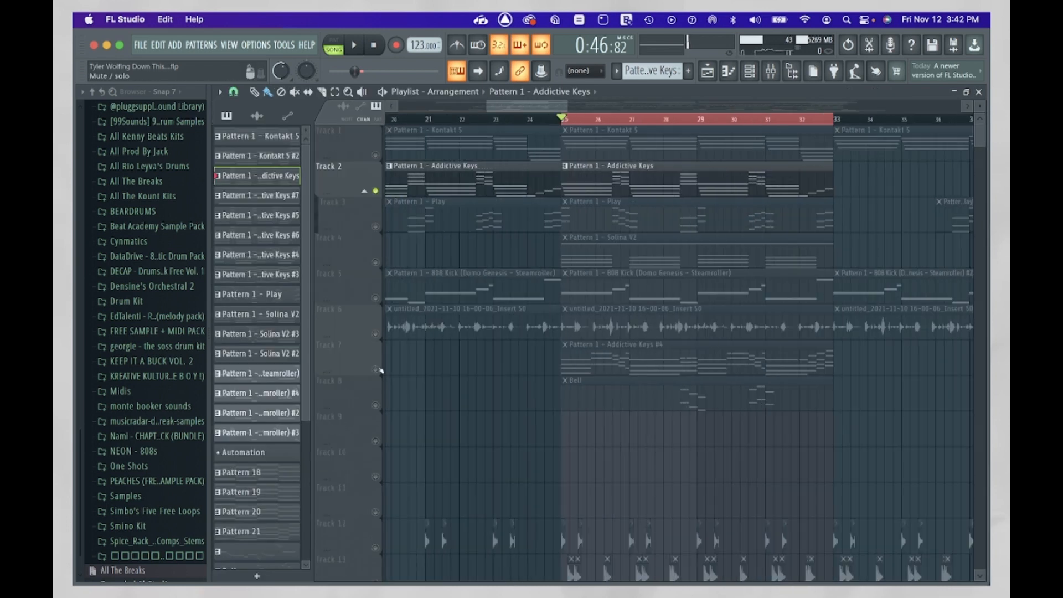
right_click(376, 369)
key(space)
Open the Addictive Keys #4 clip in the piano roll and check the lowest note of its first chord.
double_click(571, 354)
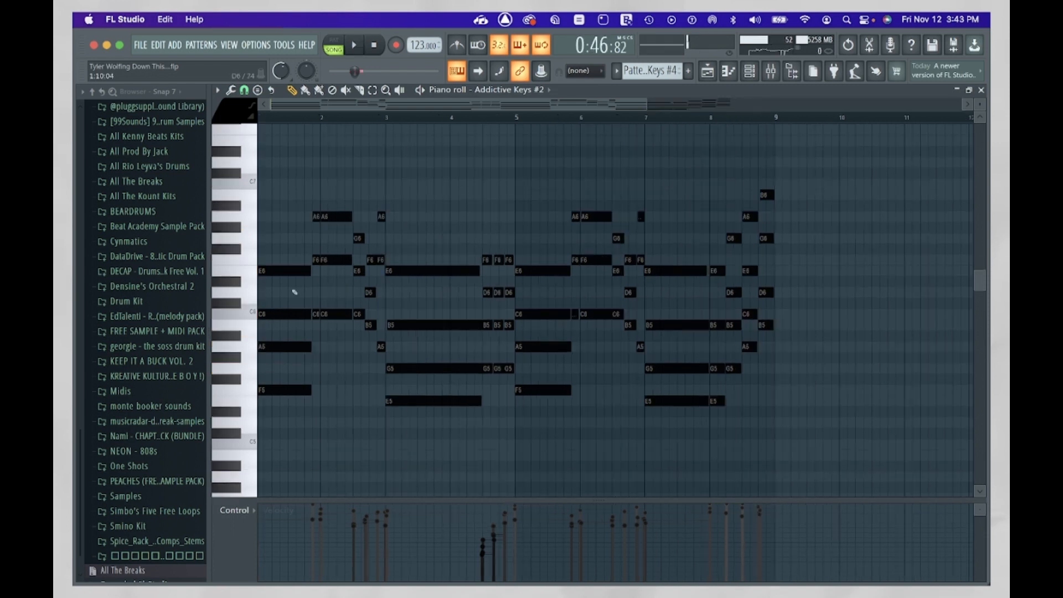
scroll(294, 292, up, 3)
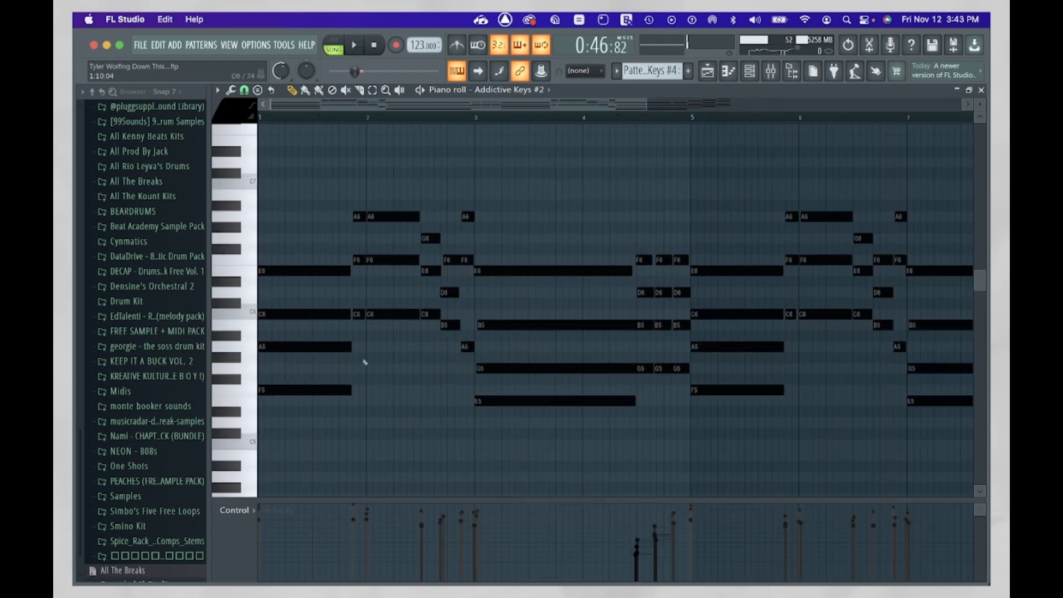
double_click(293, 385)
click(304, 388)
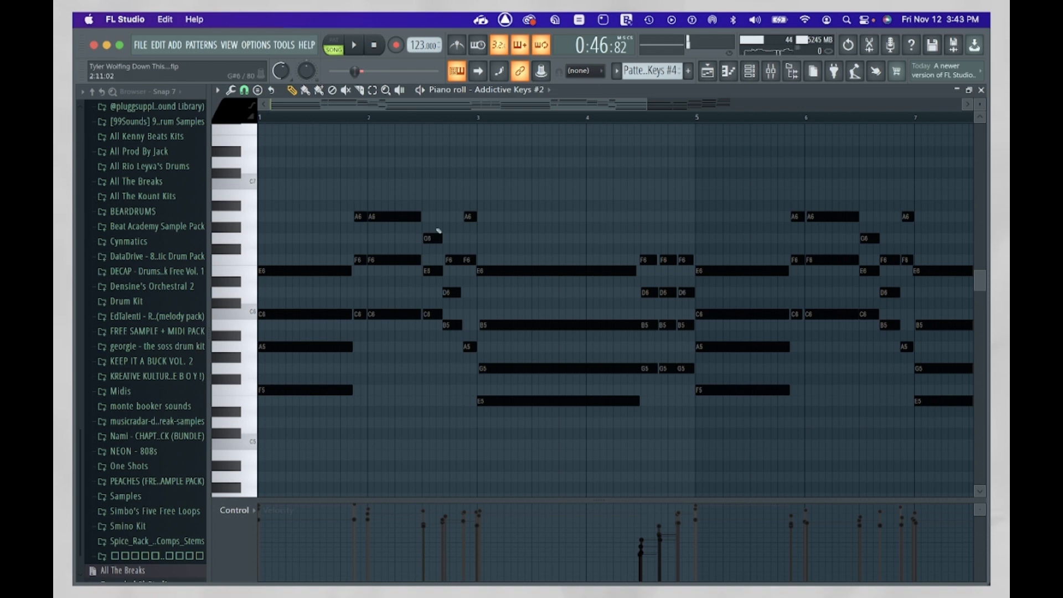
Highlight the first chord and the upper notes following it in bars 2 and 3.
drag(437, 228, 352, 203)
scroll(351, 203, down, 2)
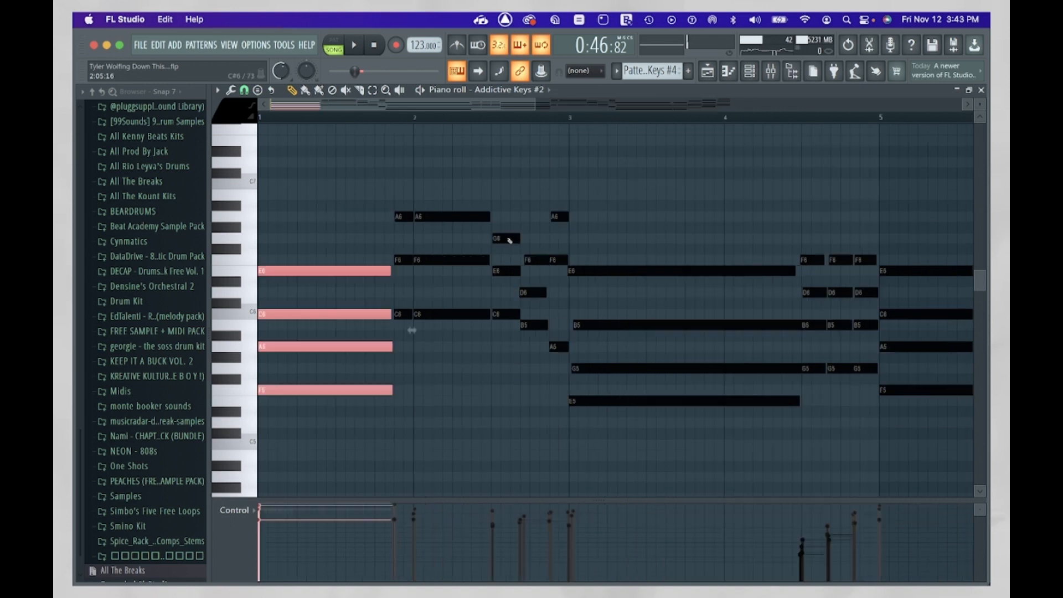
drag(438, 173, 619, 338)
scroll(620, 339, down, 3)
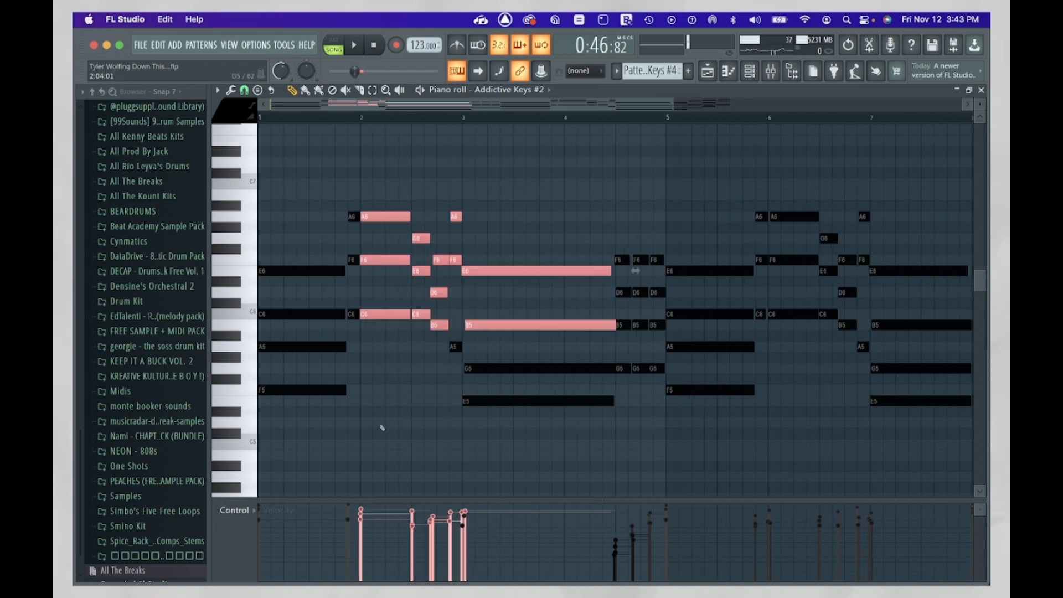
scroll(281, 415, down, 3)
Try the Strumizer on the four-note first chord and discard the strum.
drag(280, 416, 281, 181)
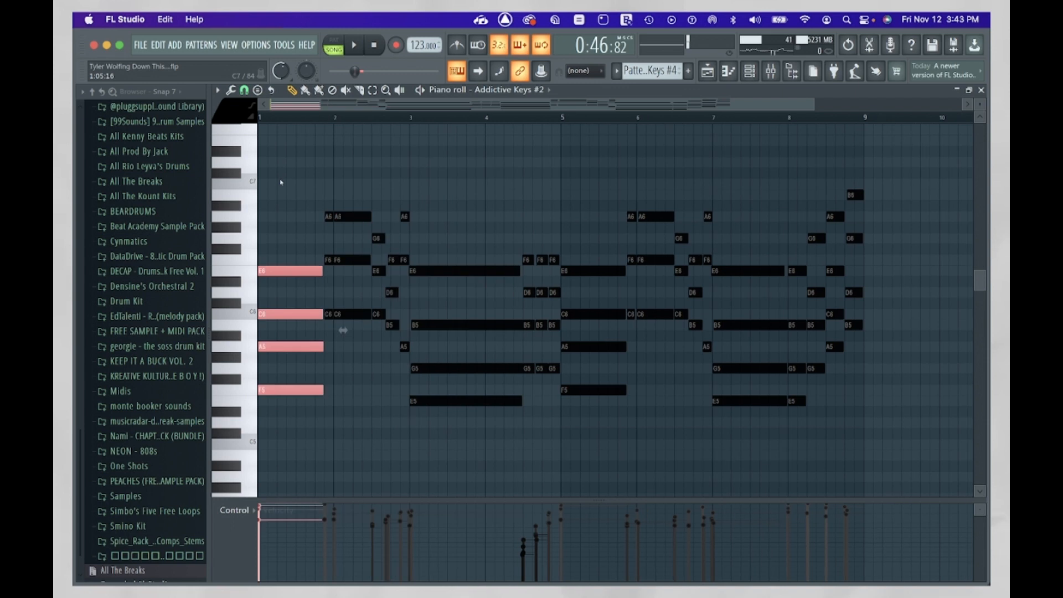
key(alt+s)
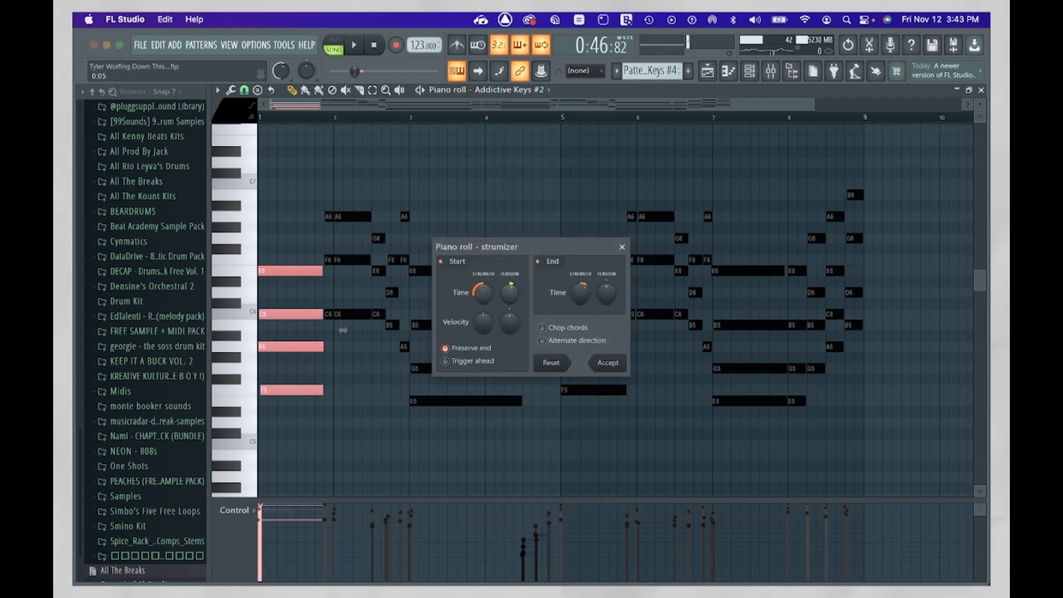
click(622, 246)
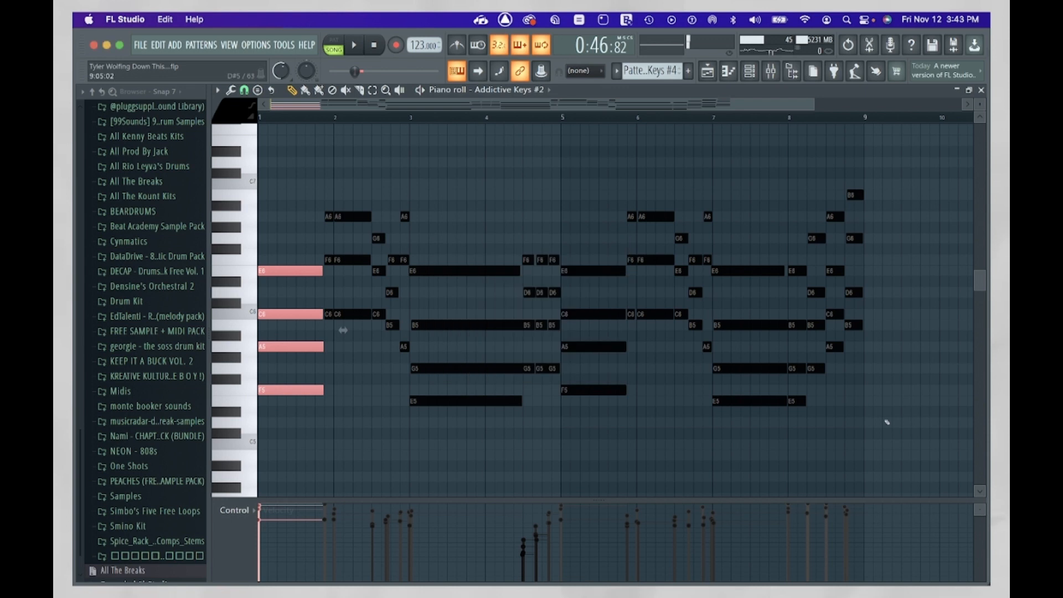
Try randomizing the velocity of all the notes at 100% and discard the change.
key(ctrl+a)
key(alt+r)
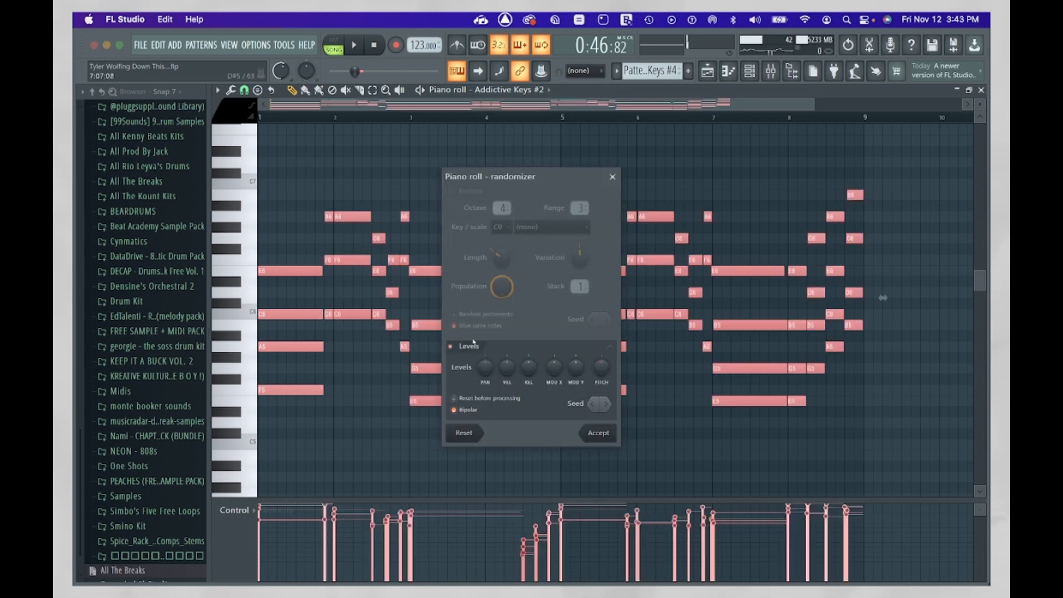
drag(507, 367, 508, 349)
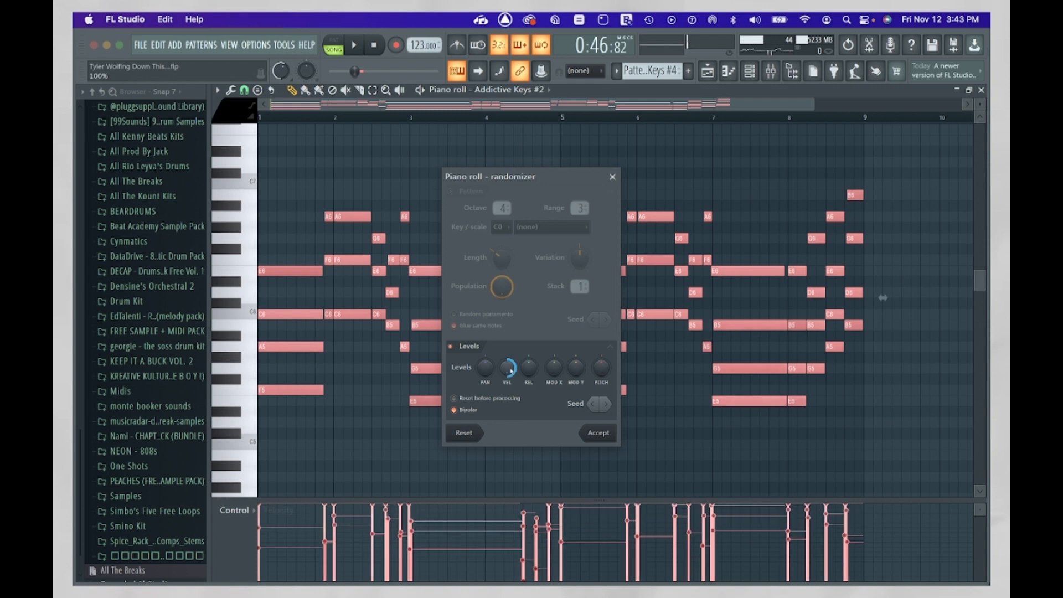
click(612, 176)
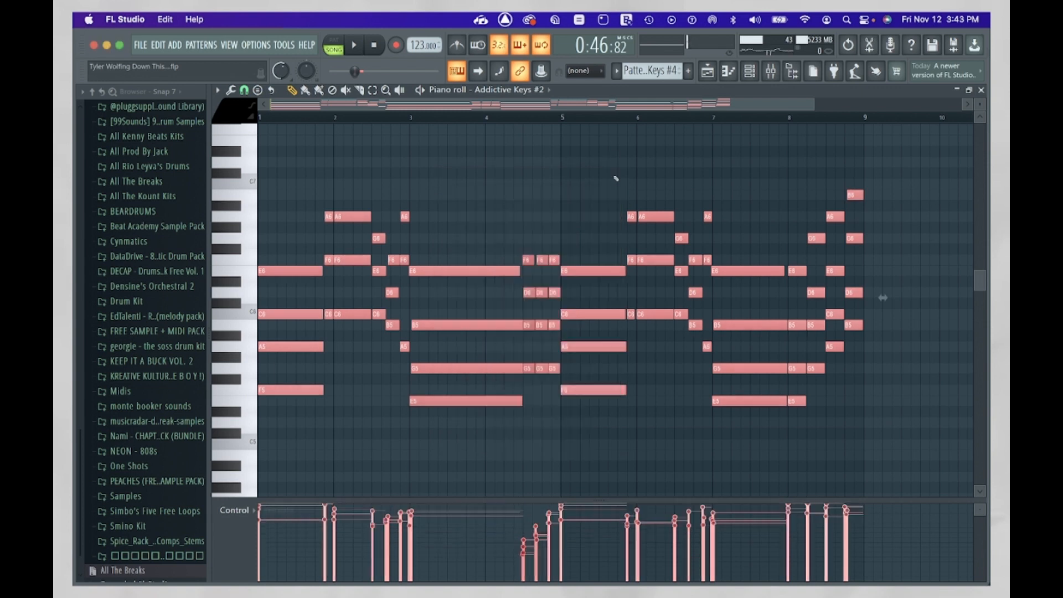
Highlight the first short four-note chord late in bar 4 of the Addictive Keys #2 part and play the section.
scroll(547, 245, up, 5)
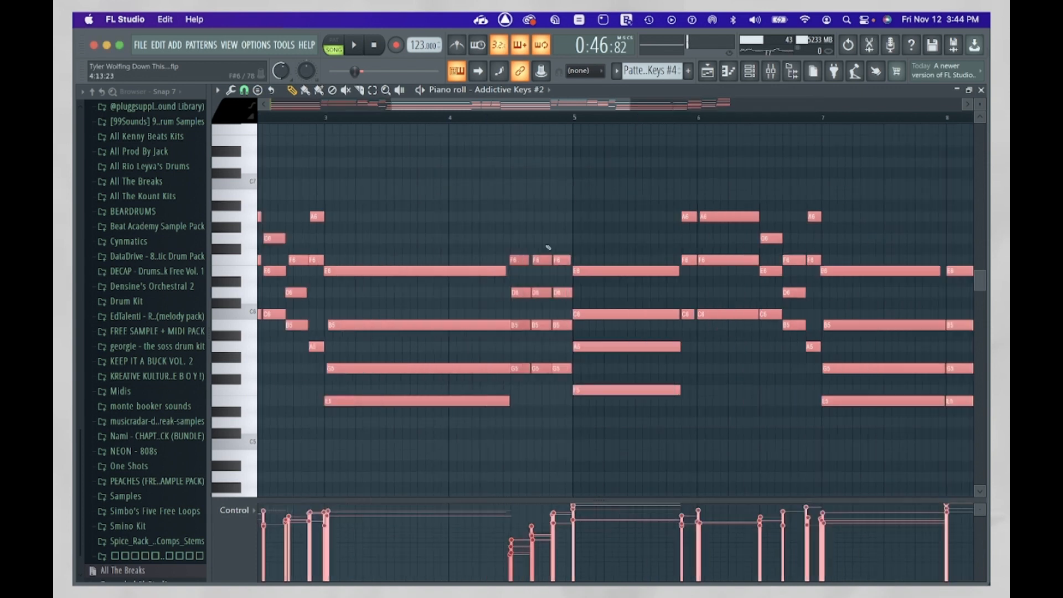
drag(513, 238, 512, 402)
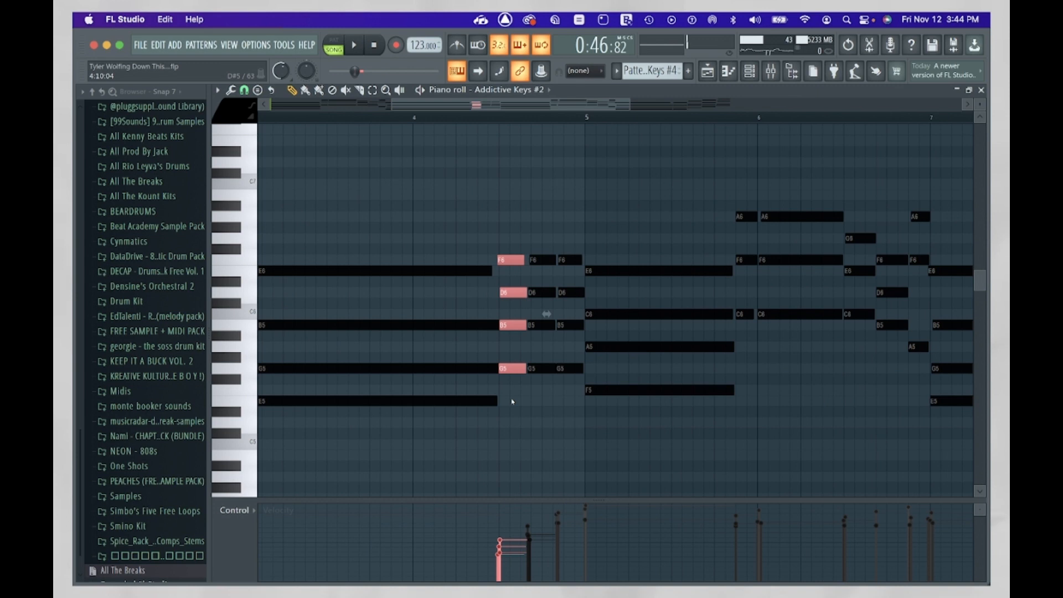
key(space)
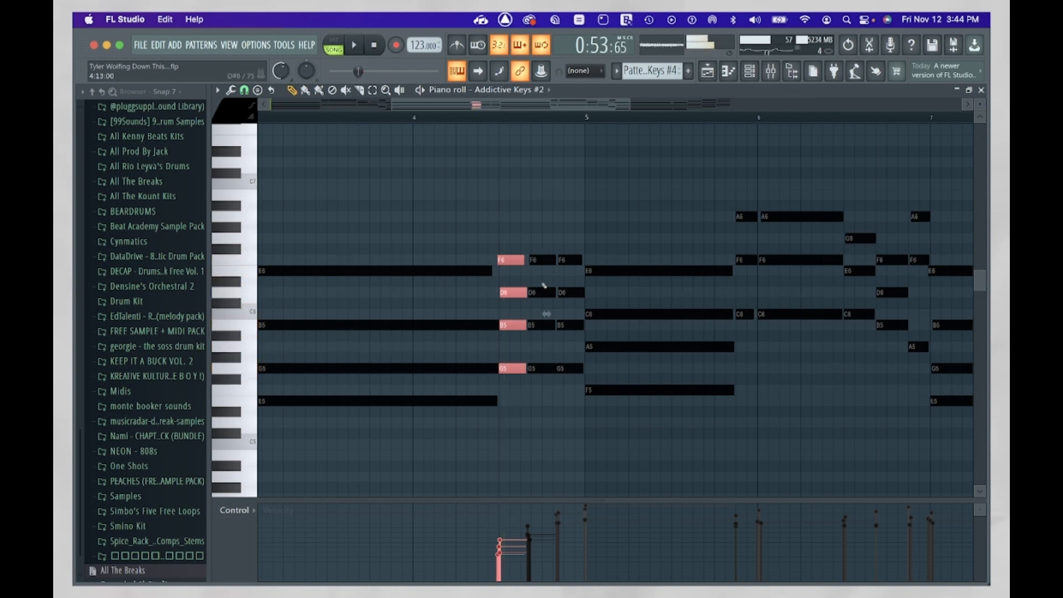
key(space)
Highlight the closing chords around bar 8 and play the Addictive Keys clips on Tracks 2 and 7 together.
scroll(735, 276, down, 3)
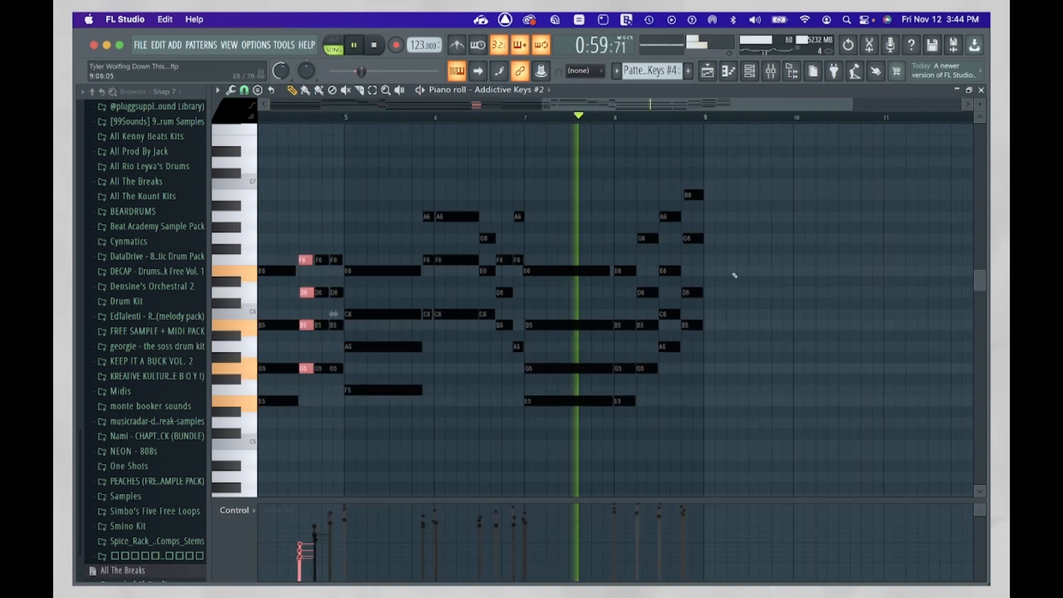
drag(672, 427, 578, 368)
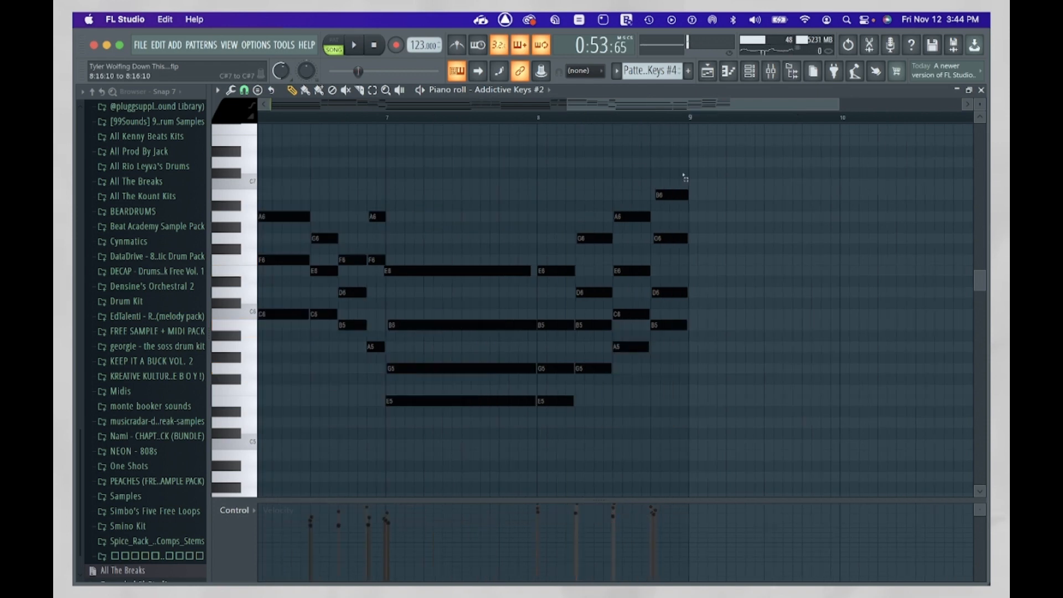
drag(687, 176, 541, 333)
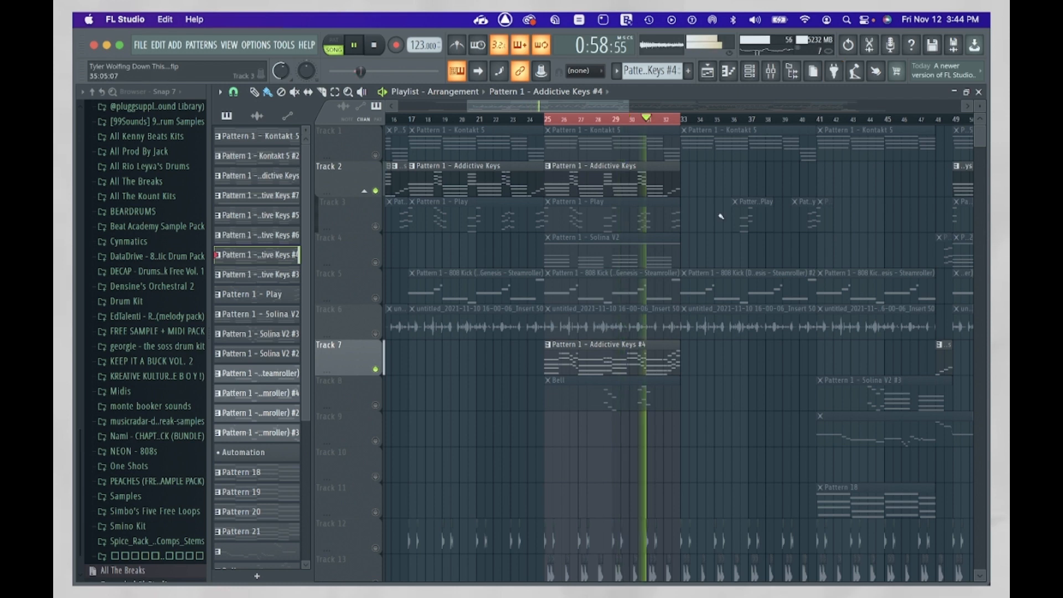
scroll(632, 236, up, 2)
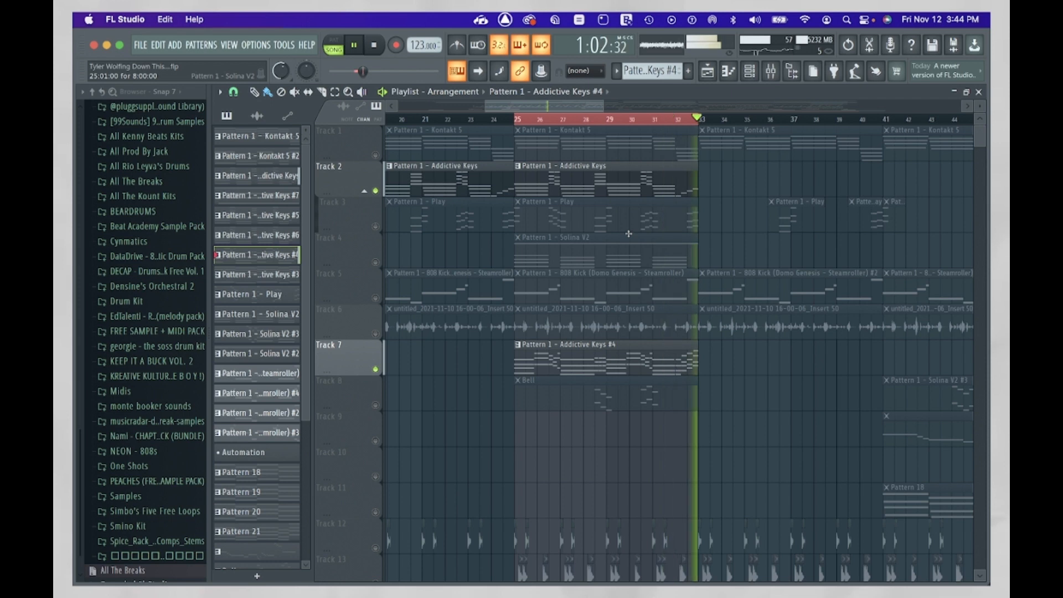
key(space)
Solo Track 3, play its Play clip with the notes open in the piano roll, and close the piano roll.
right_click(375, 227)
double_click(540, 226)
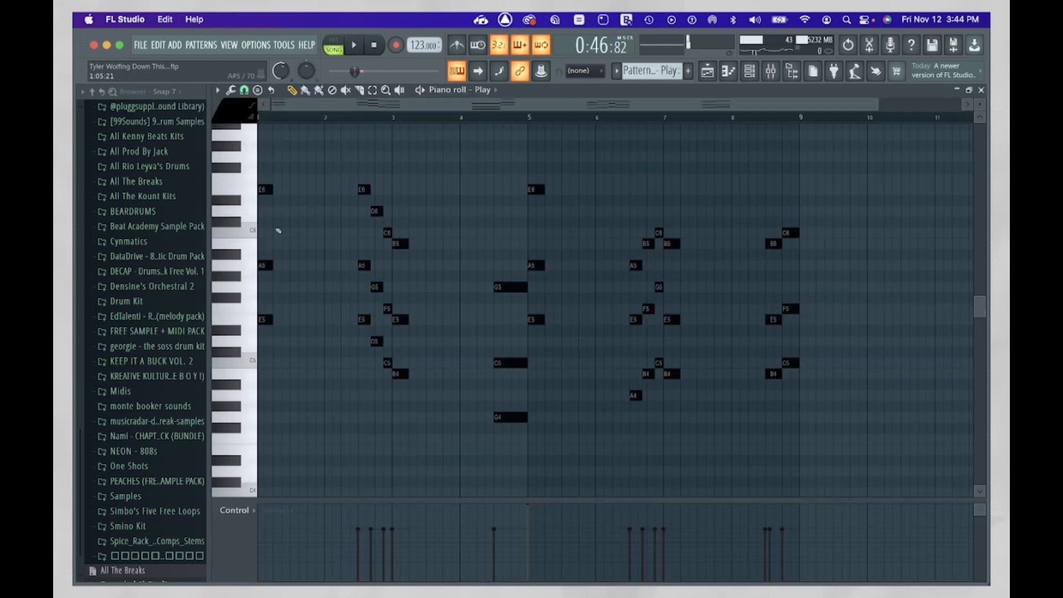
key(space)
scroll(279, 231, down, 1)
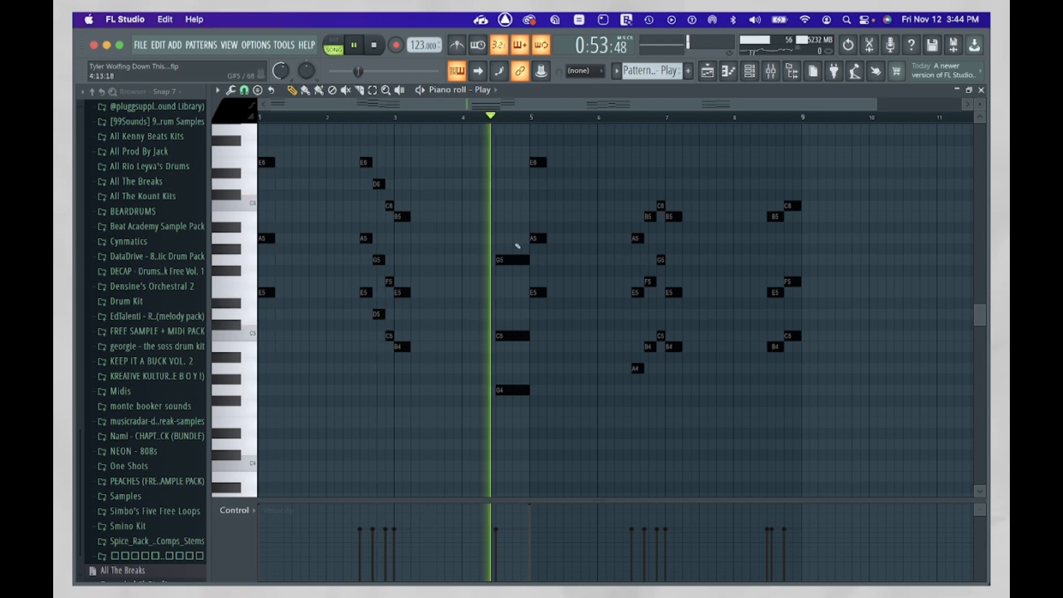
scroll(549, 313, down, 1)
scroll(565, 295, up, 1)
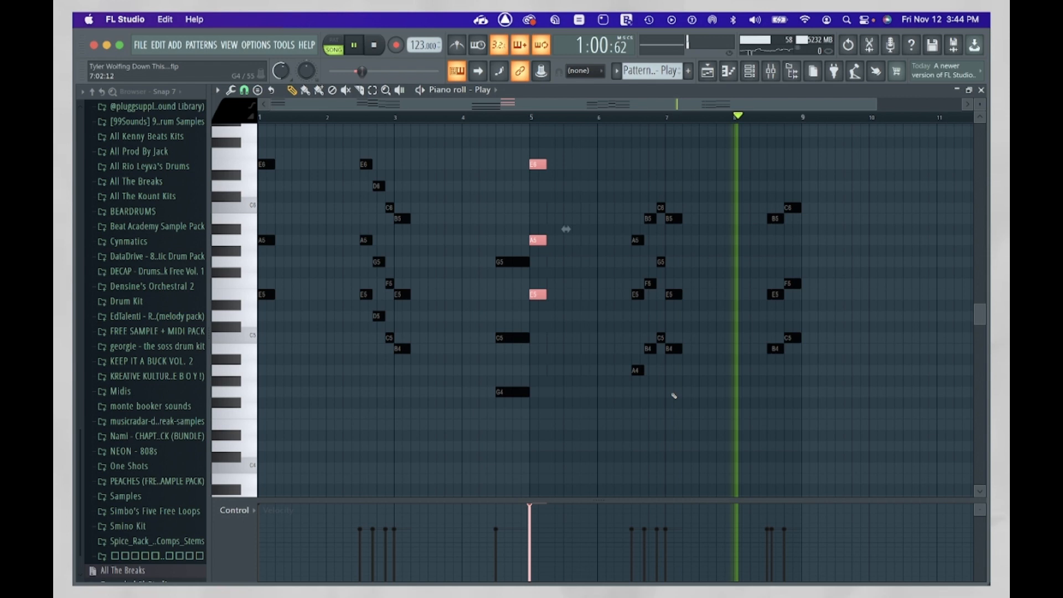
key(space)
click(980, 91)
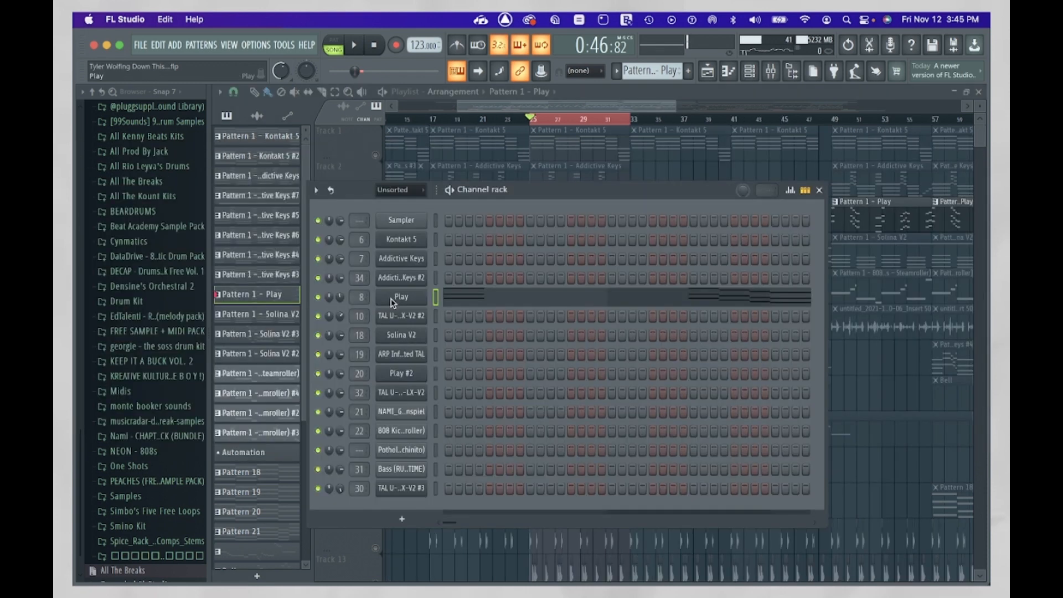
Open the Play instrument from the channel rack and examine the EW Hollywood Orchestral Woodwinds Gold library in its browser.
click(393, 302)
click(271, 260)
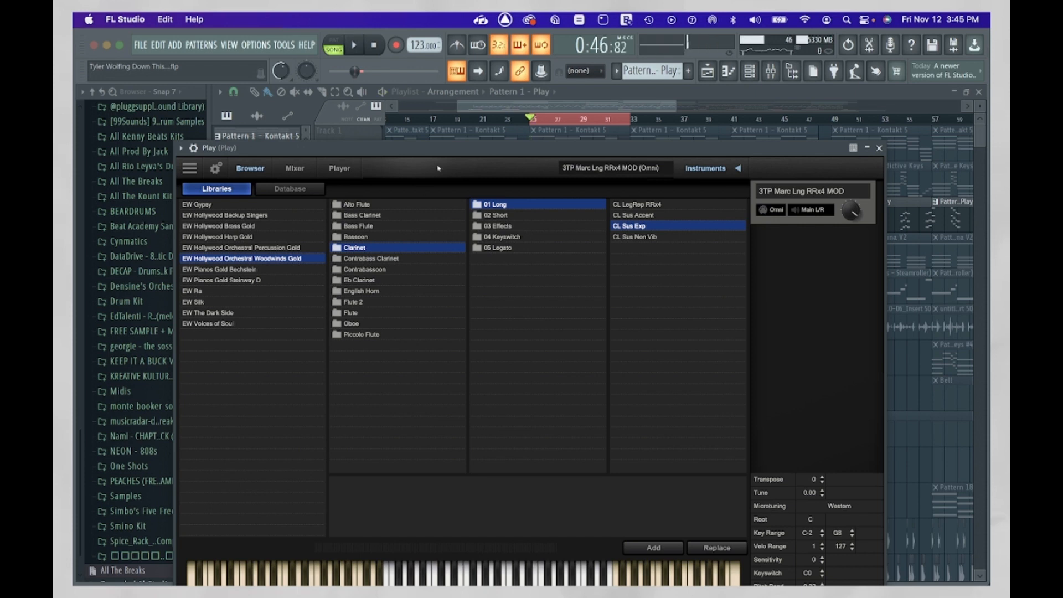
drag(450, 151, 451, 93)
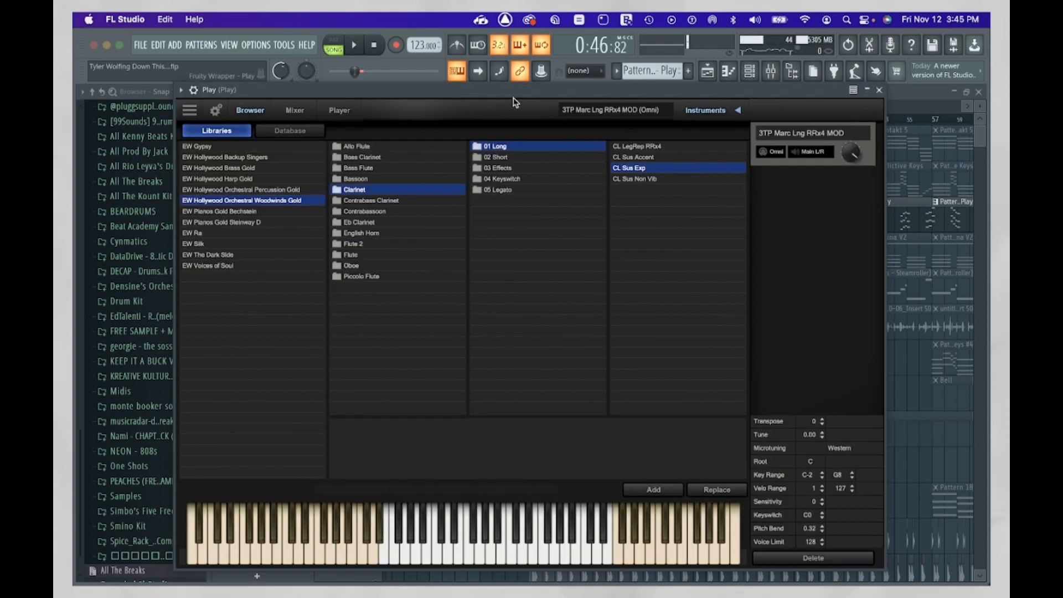
click(879, 90)
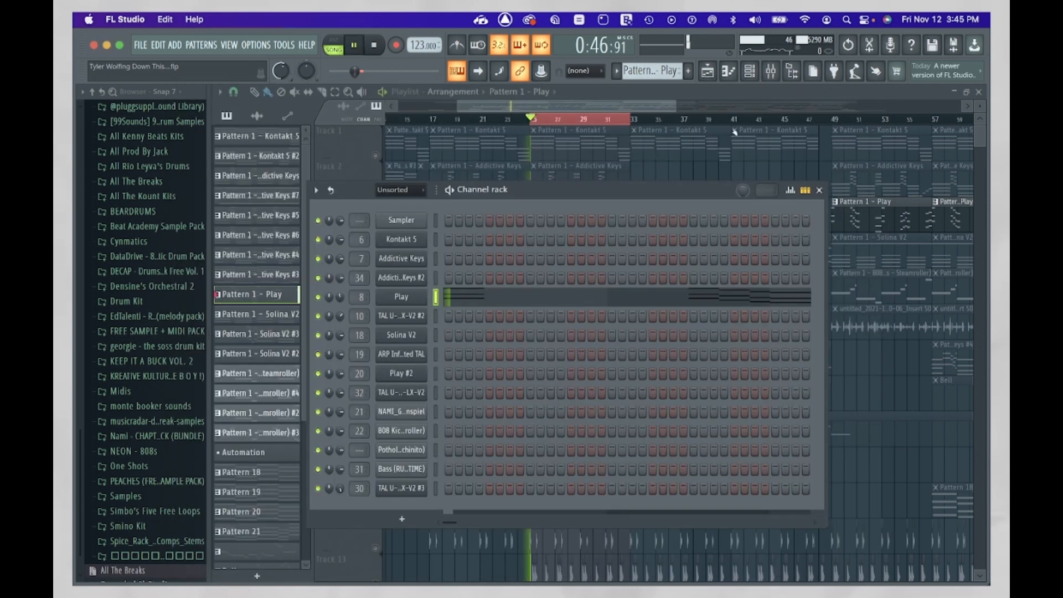
Show the Play channel's track in the mixer and listen to the looped section.
click(771, 71)
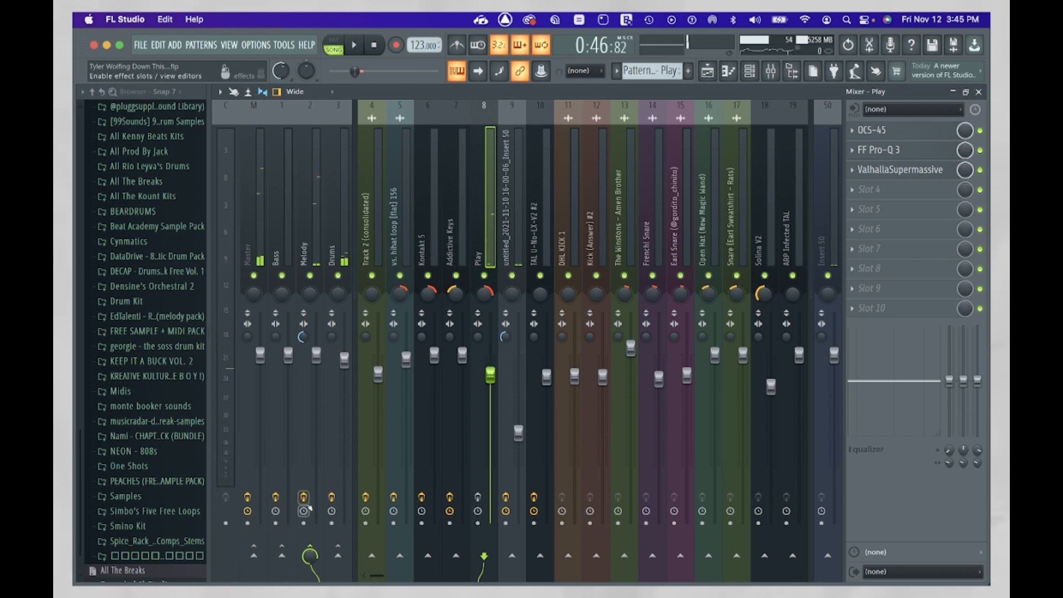
key(space)
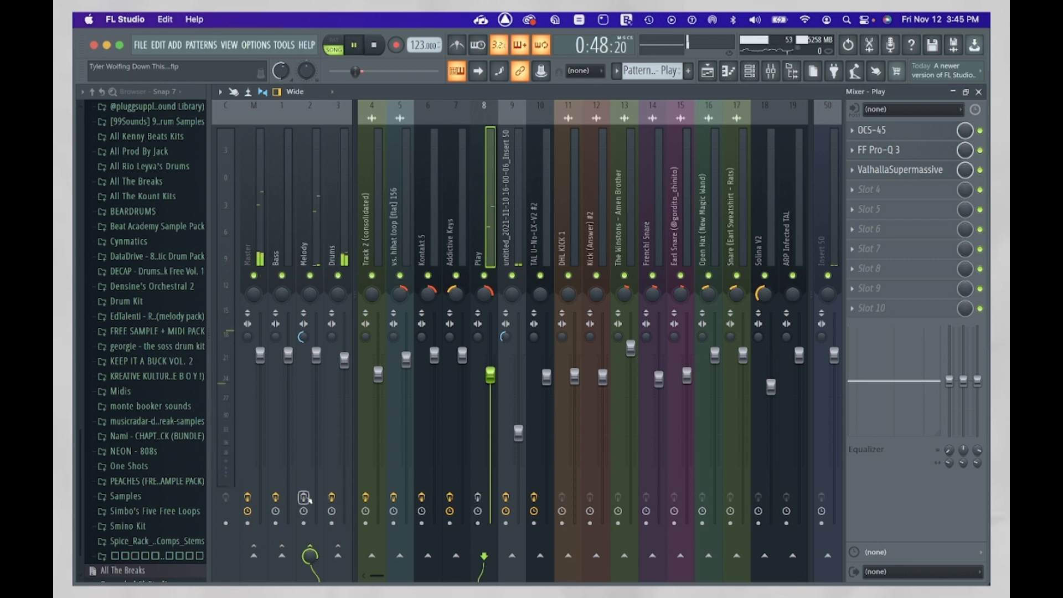
key(space)
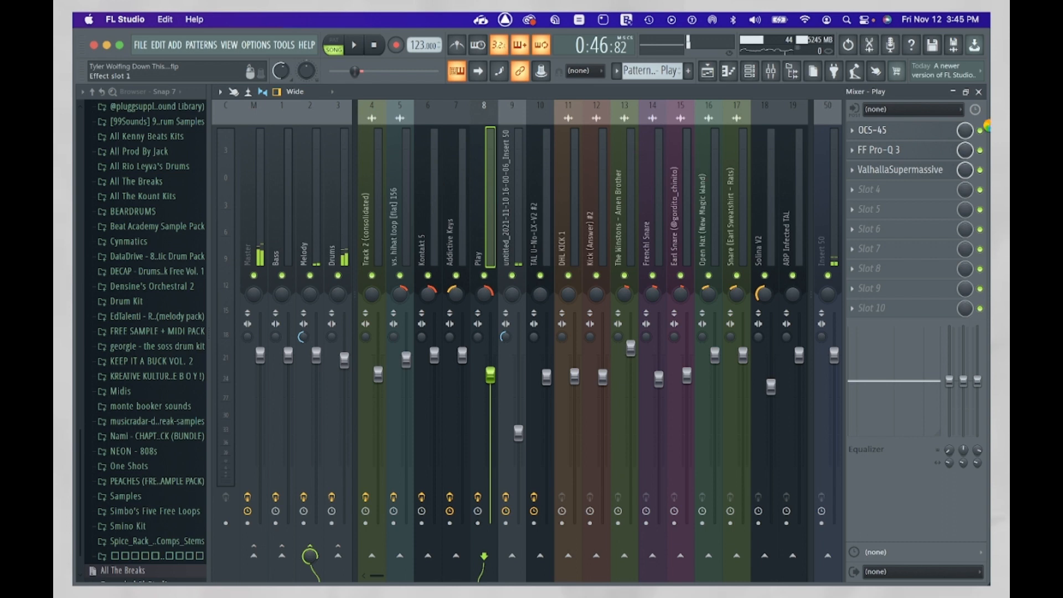
Examine the OCS-45, FF Pro-Q 3 and ValhallaSupermassive settings on the Play mixer track and return to the playlist.
click(903, 131)
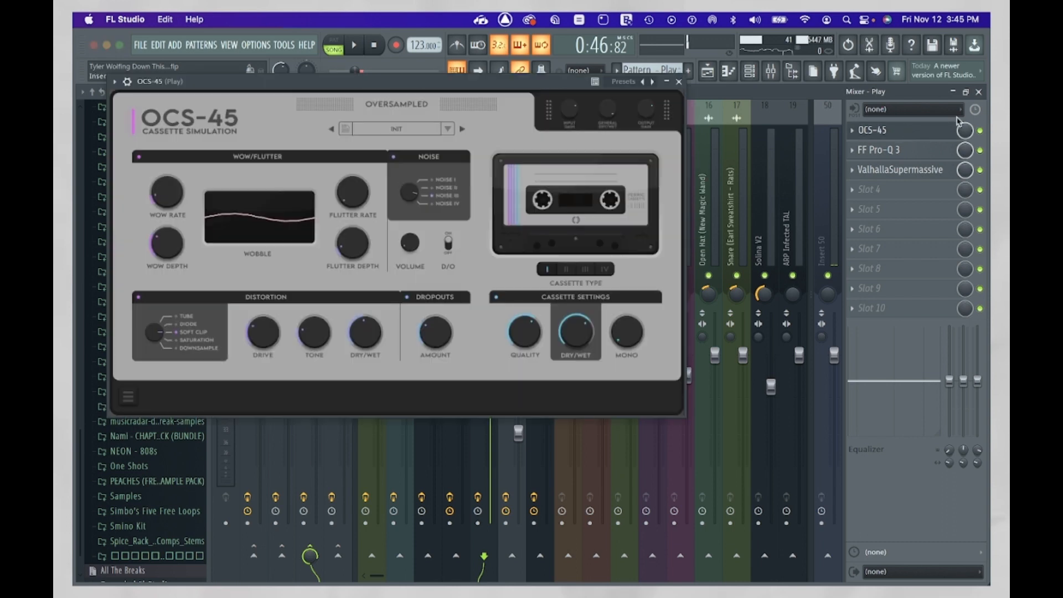
click(388, 131)
click(902, 131)
click(902, 150)
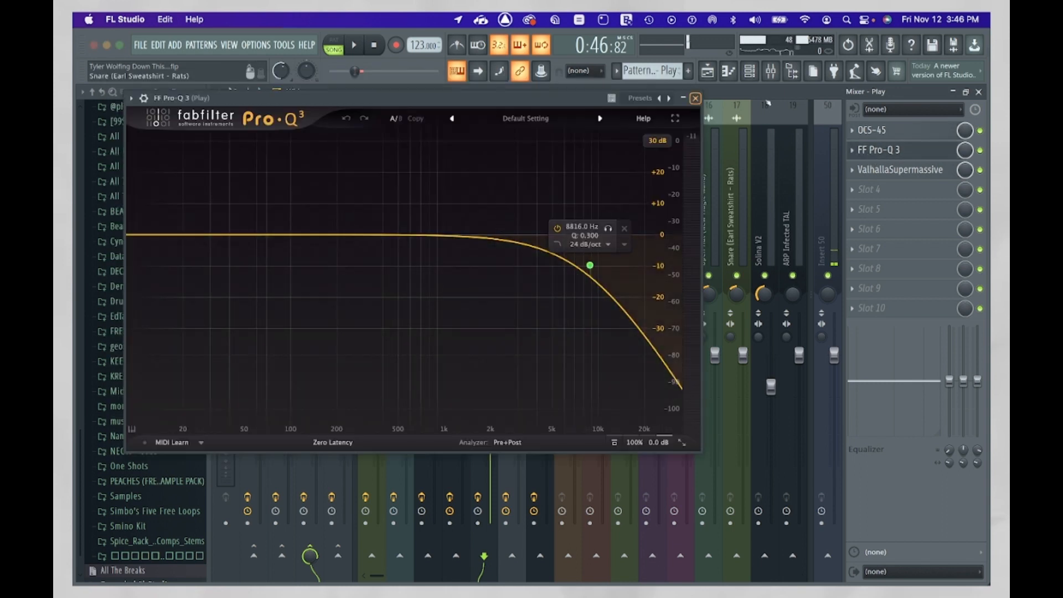
key(space)
key(space)
click(903, 150)
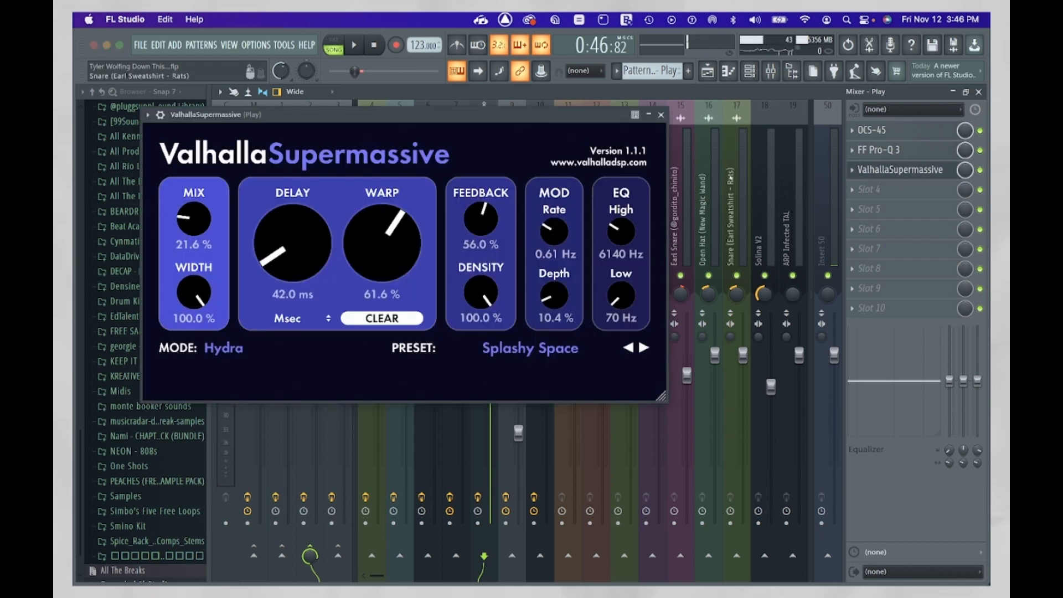
key(F9)
click(819, 190)
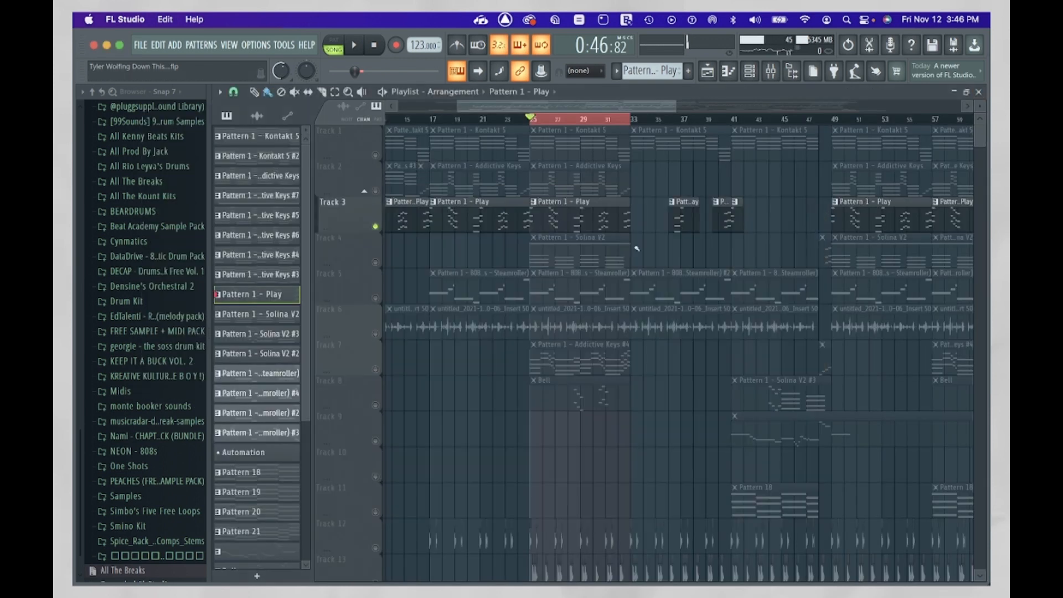
Solo Track 4, open the Solina V2 clip at bar 25 in the piano roll and play it.
scroll(389, 273, up, 3)
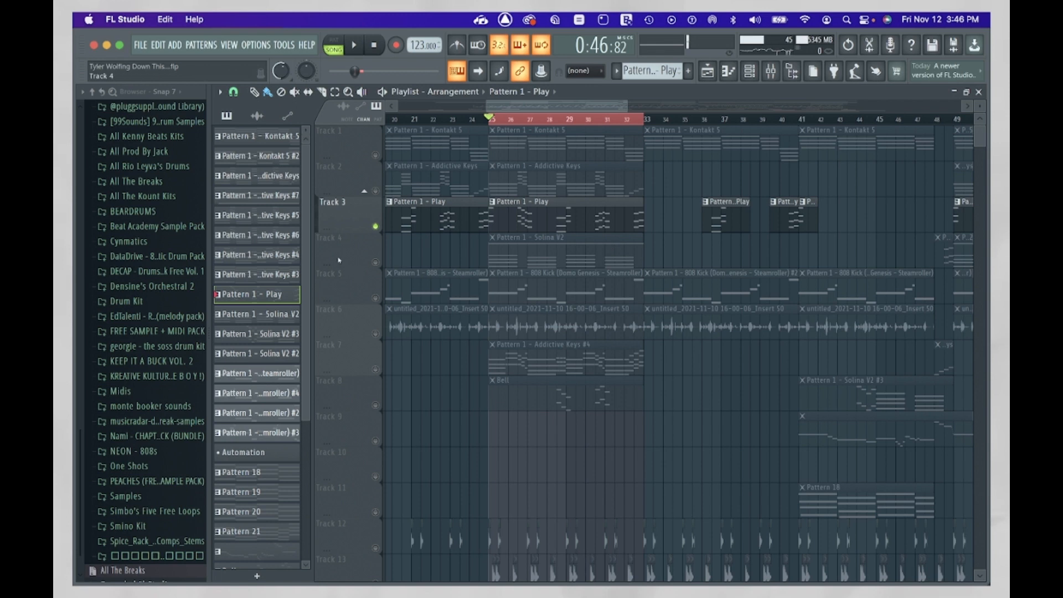
right_click(375, 262)
double_click(563, 251)
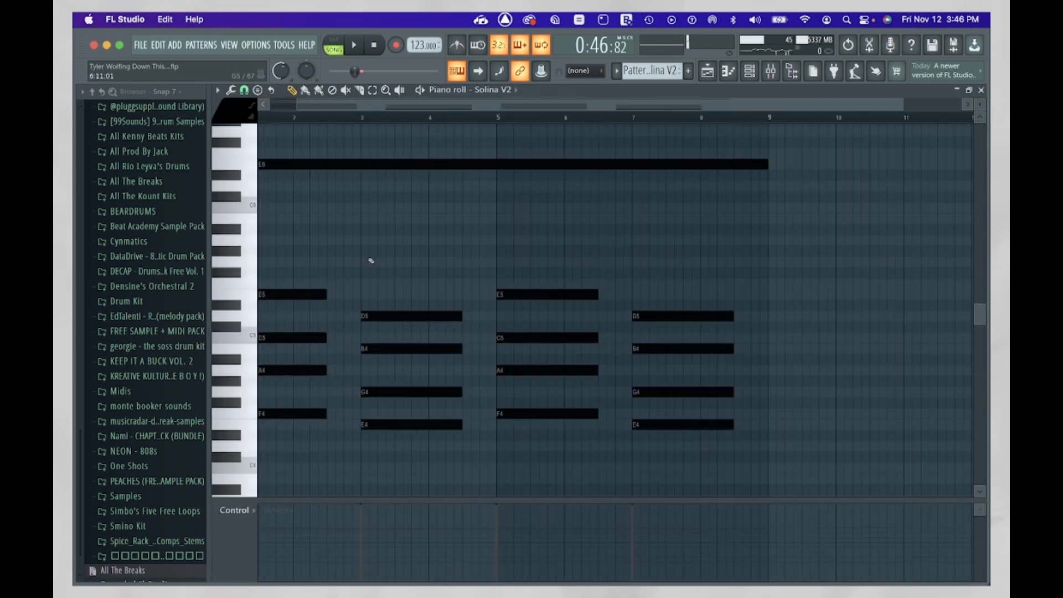
key(space)
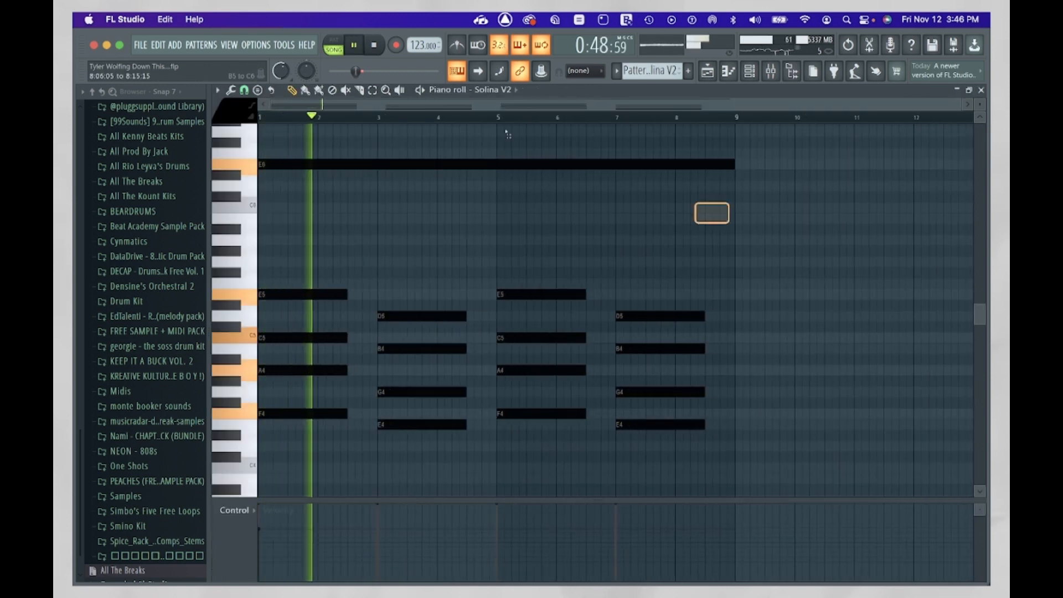
Highlight the sustained E6 note above the Solina V2 chords, clear the selection and close the piano roll.
drag(508, 135, 249, 113)
scroll(555, 317, down, 3)
scroll(763, 399, up, 1)
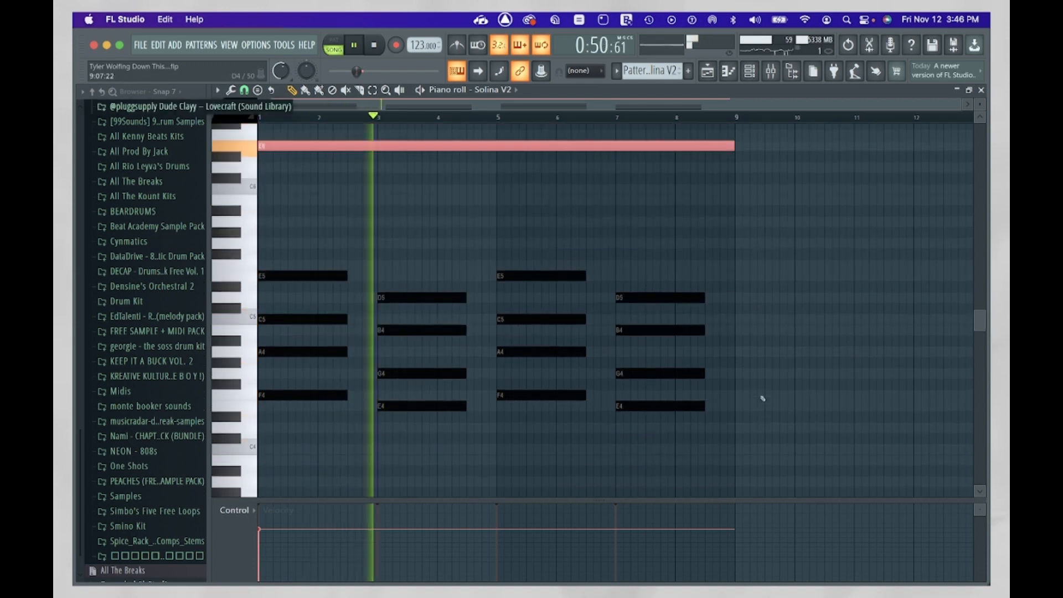
click(783, 391)
key(super+z)
key(space)
click(981, 90)
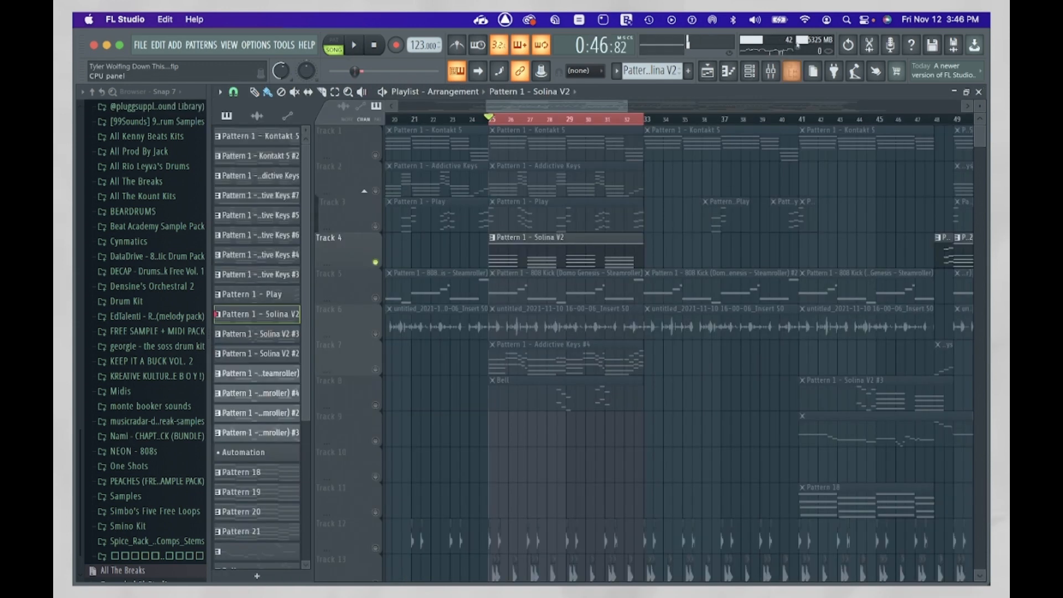
Open the Solina V2 instrument from the channel rack to view its preset, close it and check the mixer.
key(F6)
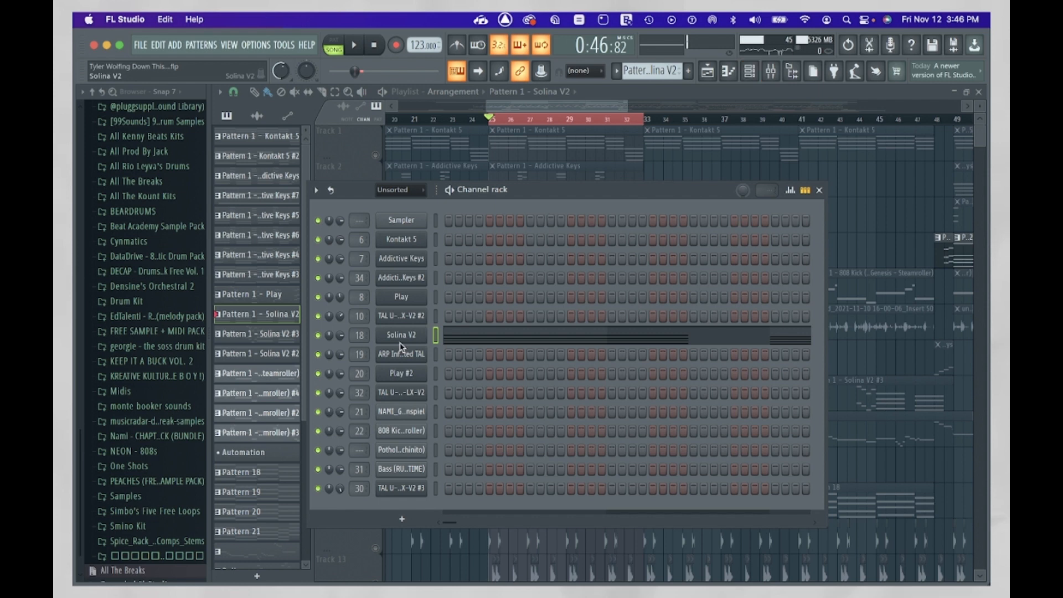
click(401, 341)
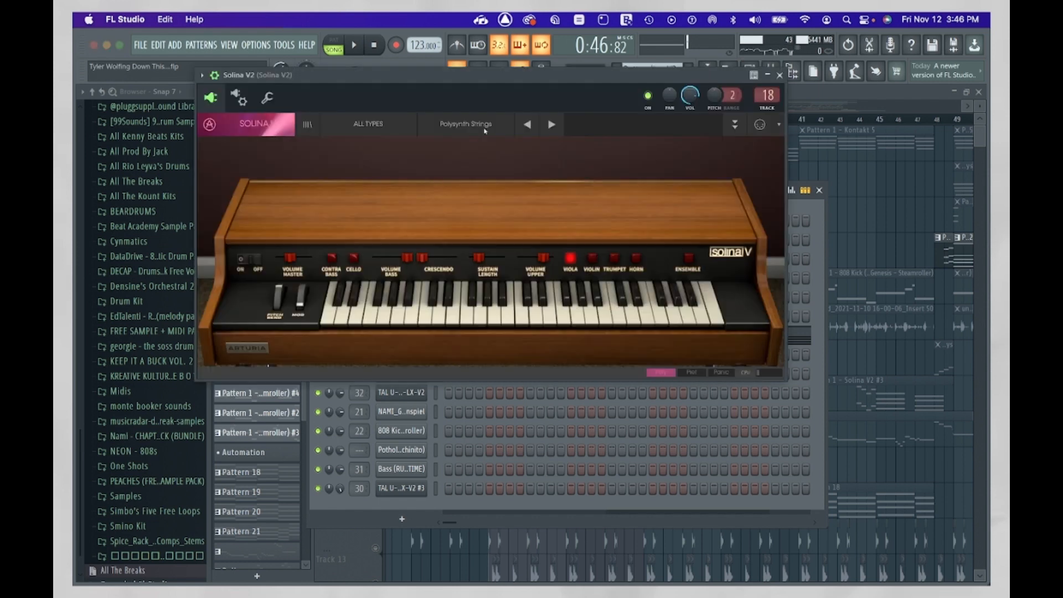
click(780, 74)
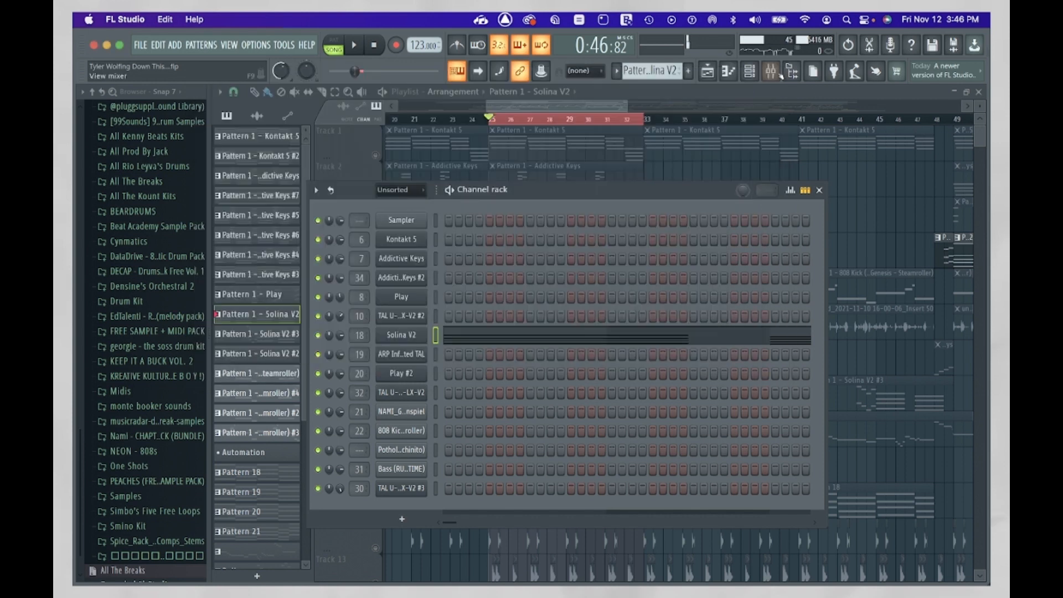
click(778, 73)
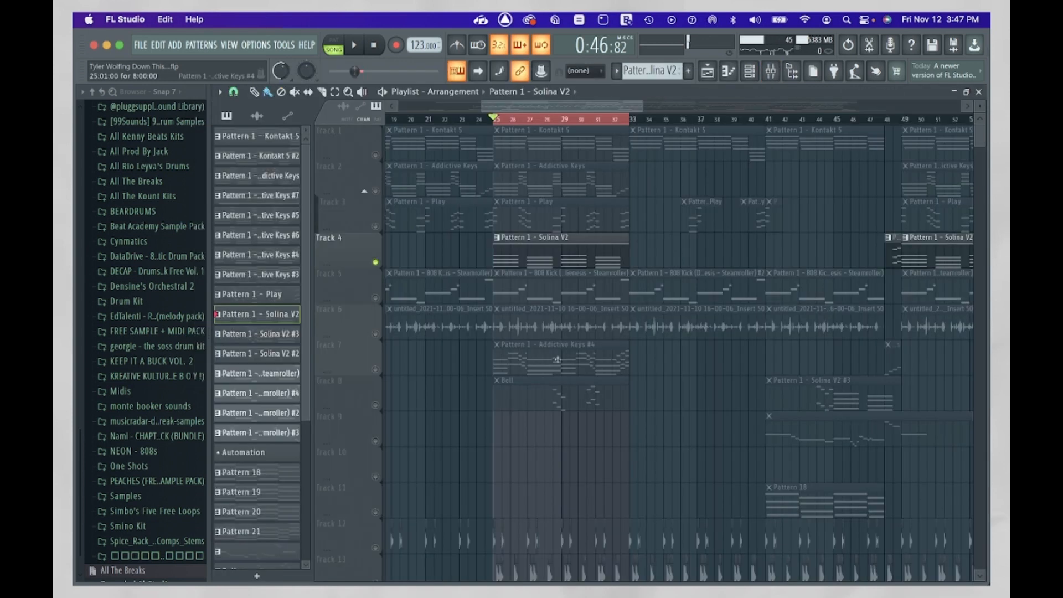
Solo Track 8 and play the Bell clip with its NAMI_Glockenspiel notes open in the piano roll.
scroll(558, 360, up, 2)
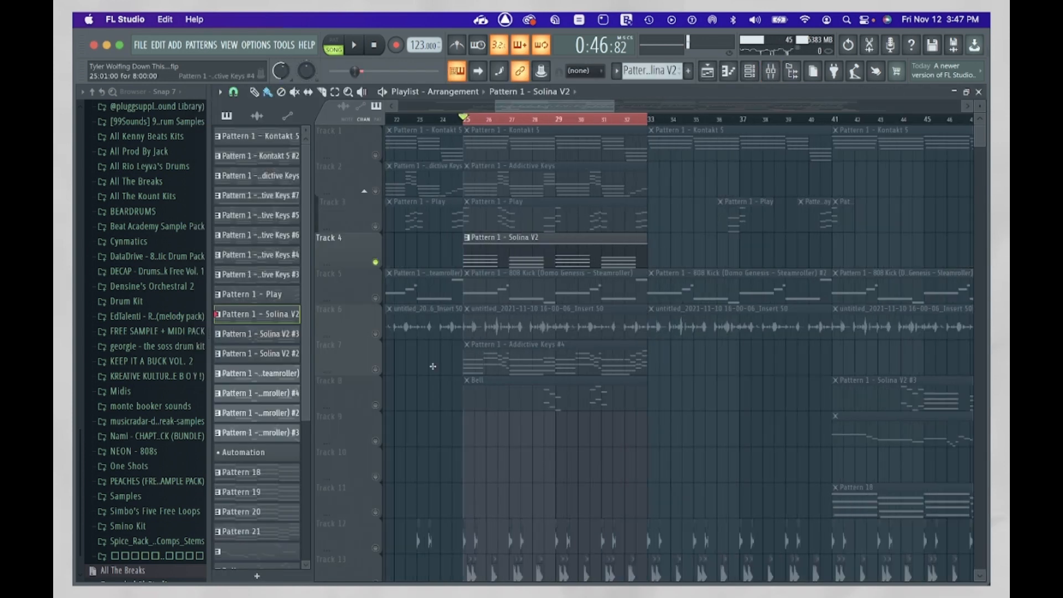
right_click(375, 405)
key(space)
scroll(601, 405, up, 1)
double_click(598, 405)
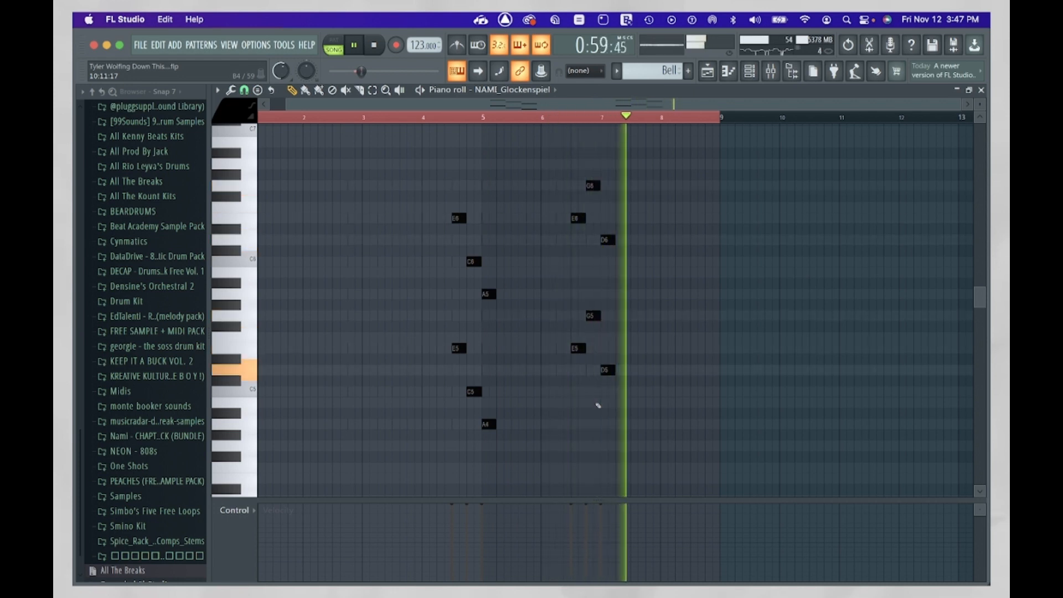
key(space)
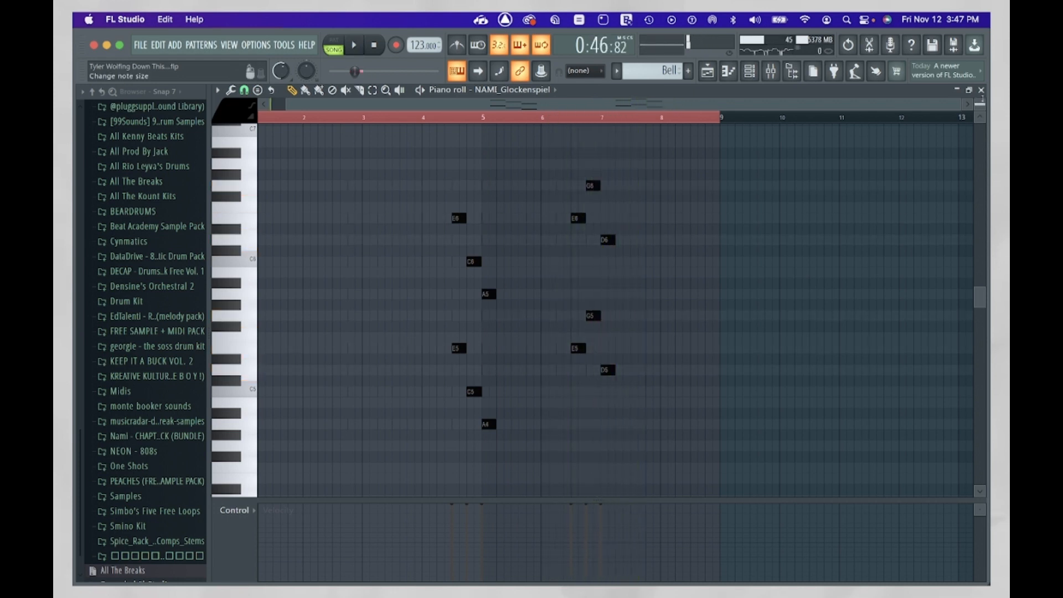
Check FF Timeless 2 on the NAMI_Glockenspiel mixer track and return to the playlist.
key(F9)
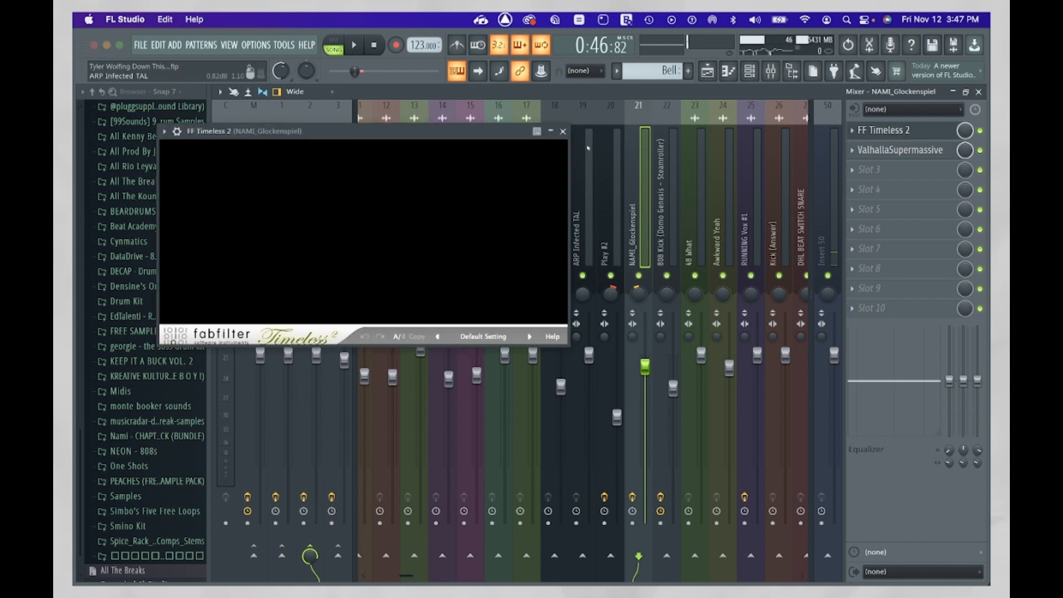
click(564, 132)
key(F5)
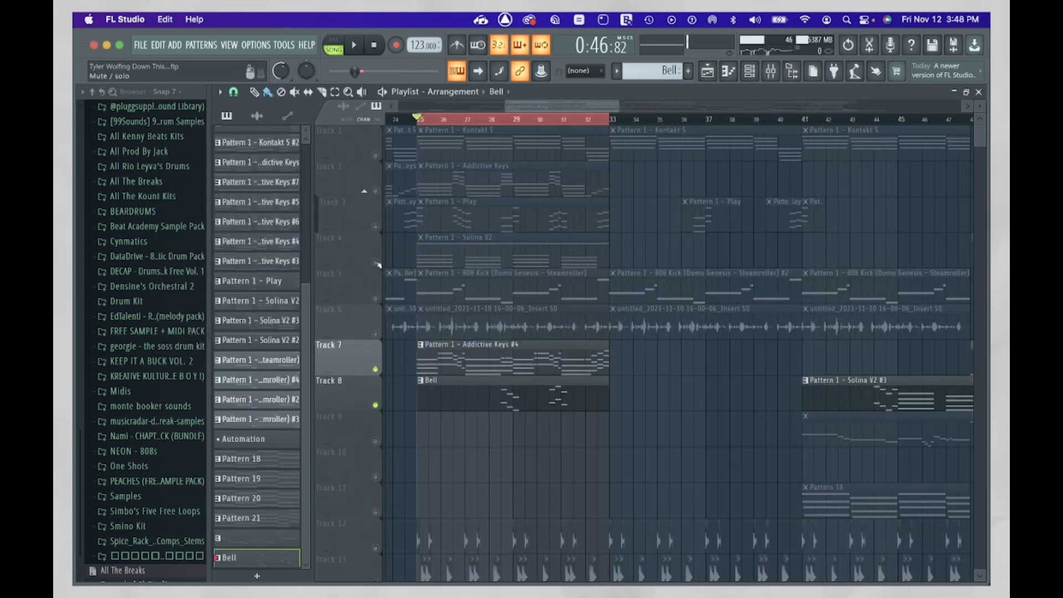
Solo and play Track 5, open its 808 Kick (Domo Genesis - Steamroller) notes in the piano roll, and view the channel's sampler settings.
drag(376, 226, 377, 157)
key(space)
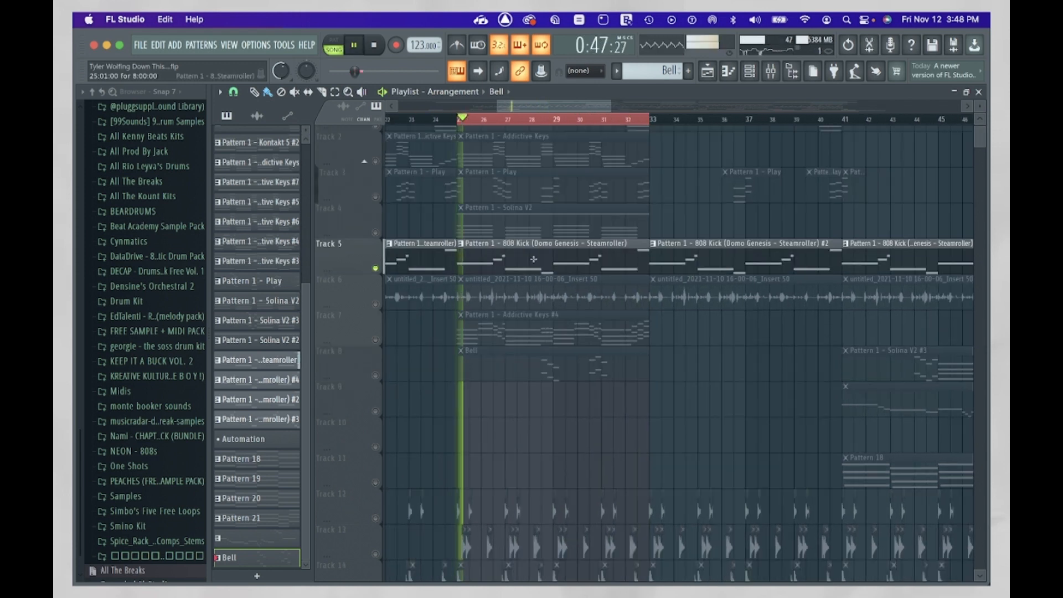
double_click(536, 270)
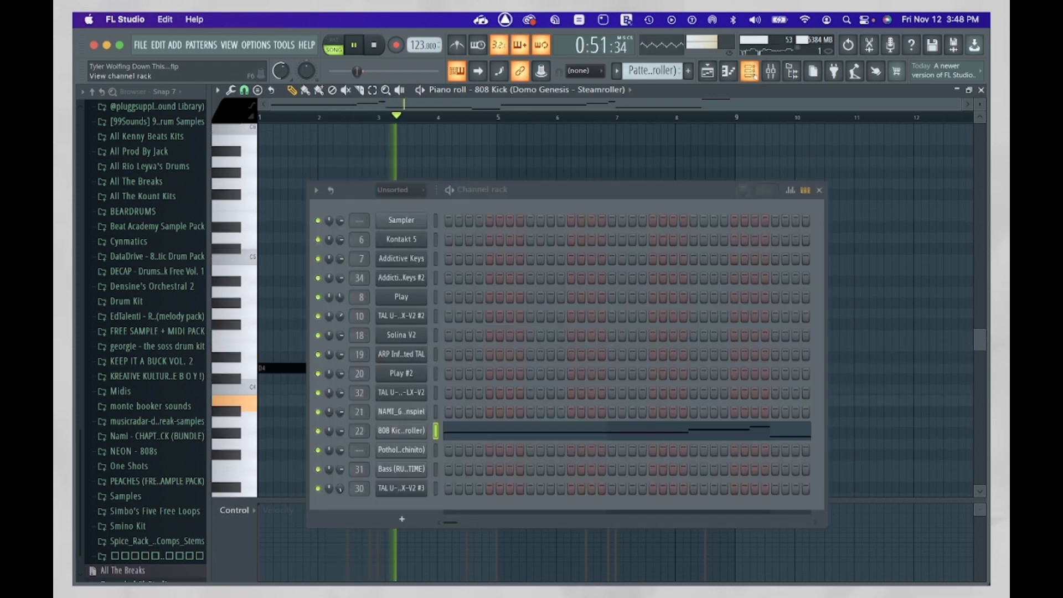
click(750, 71)
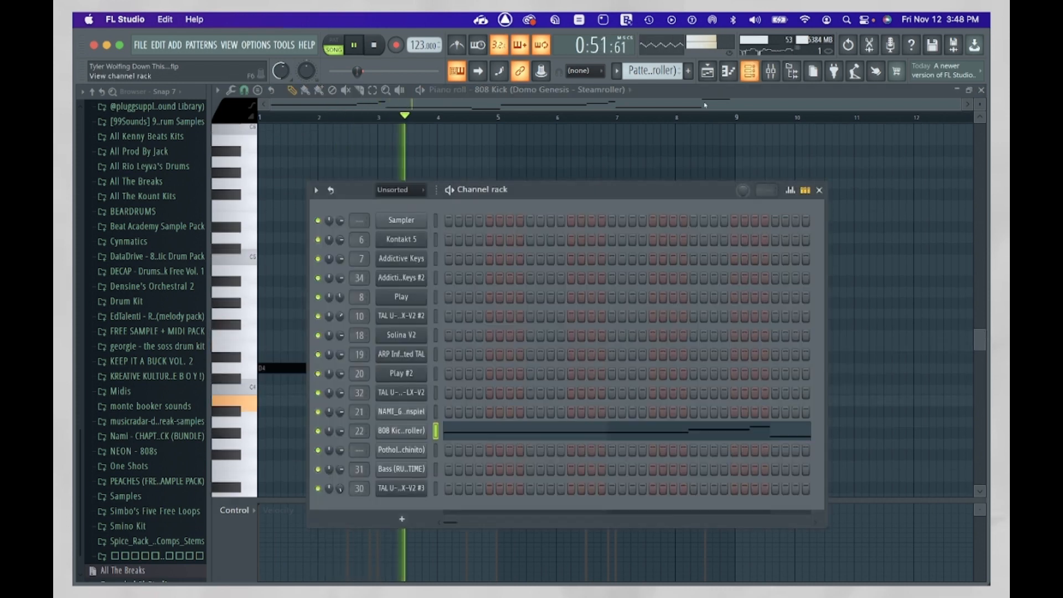
click(397, 433)
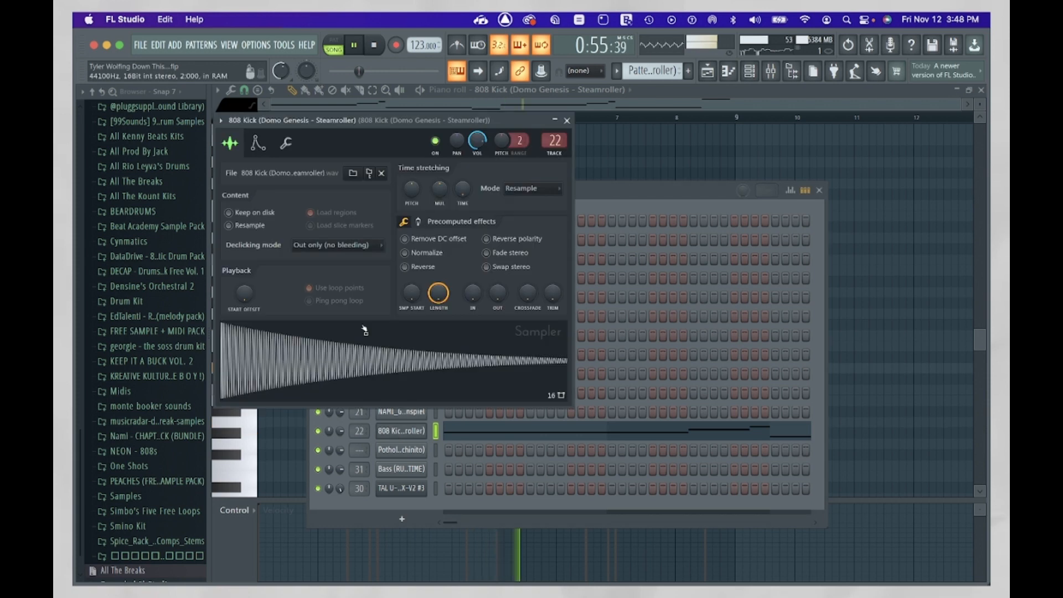
Look through the drum kit folders in the browser to find The Lunch77 Tyler the Creator Drumkit.
scroll(137, 489, down, 1)
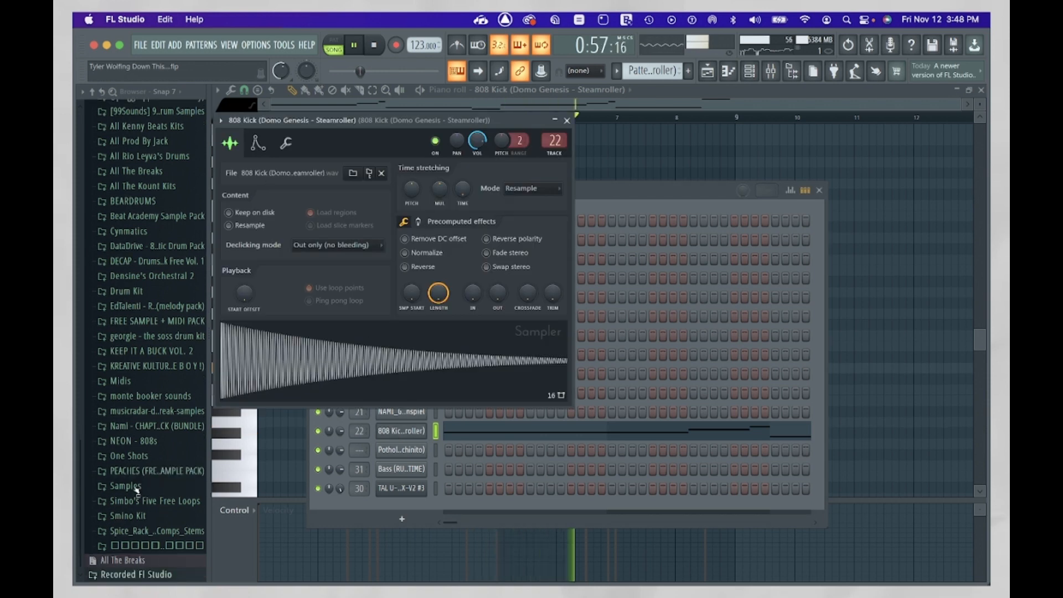
scroll(137, 489, up, 3)
scroll(137, 490, up, 6)
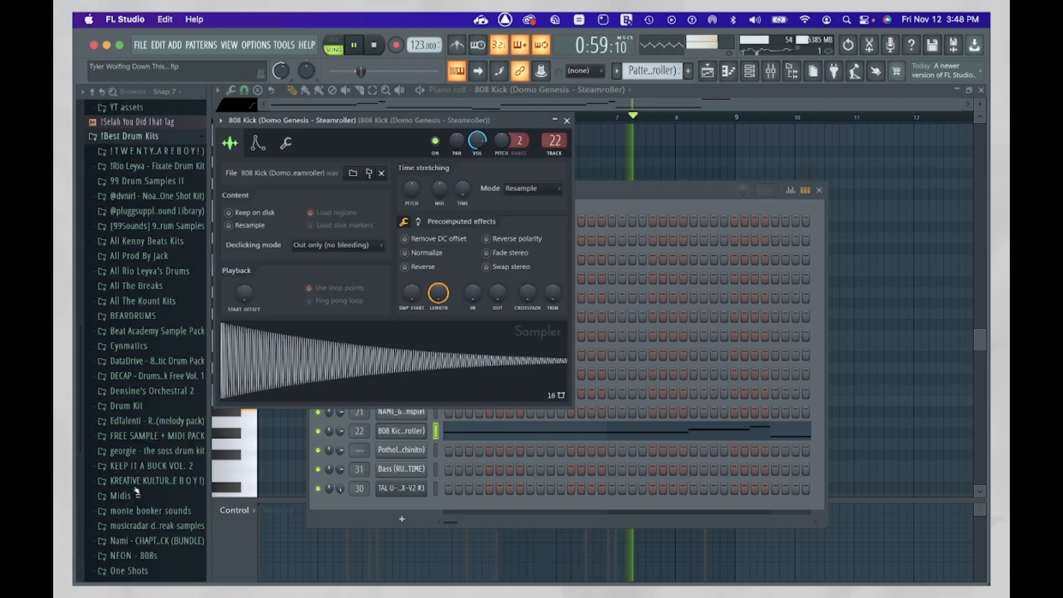
scroll(137, 490, down, 6)
scroll(137, 490, down, 1)
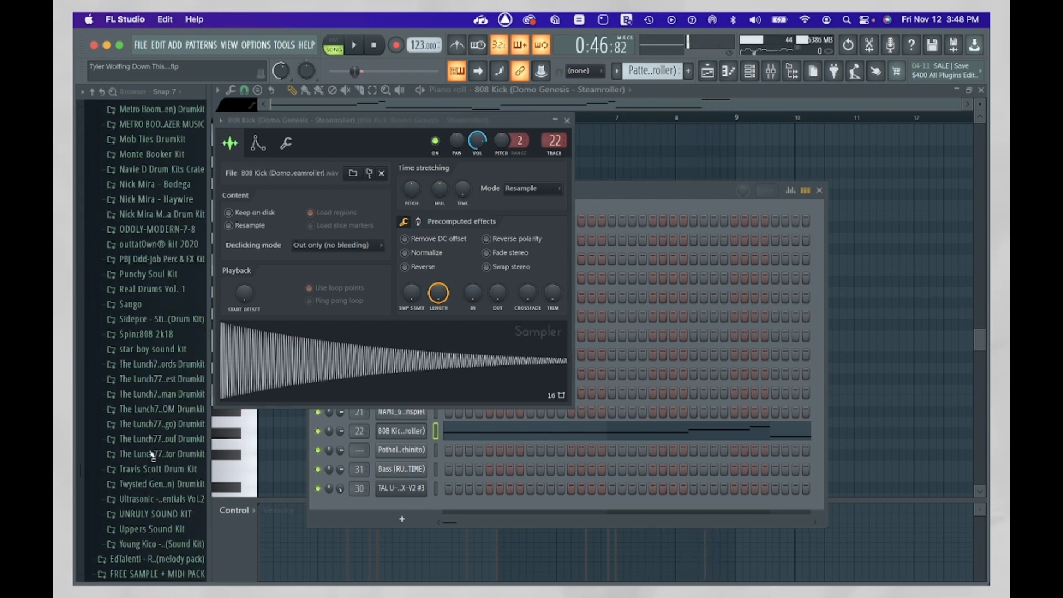
scroll(152, 454, down, 1)
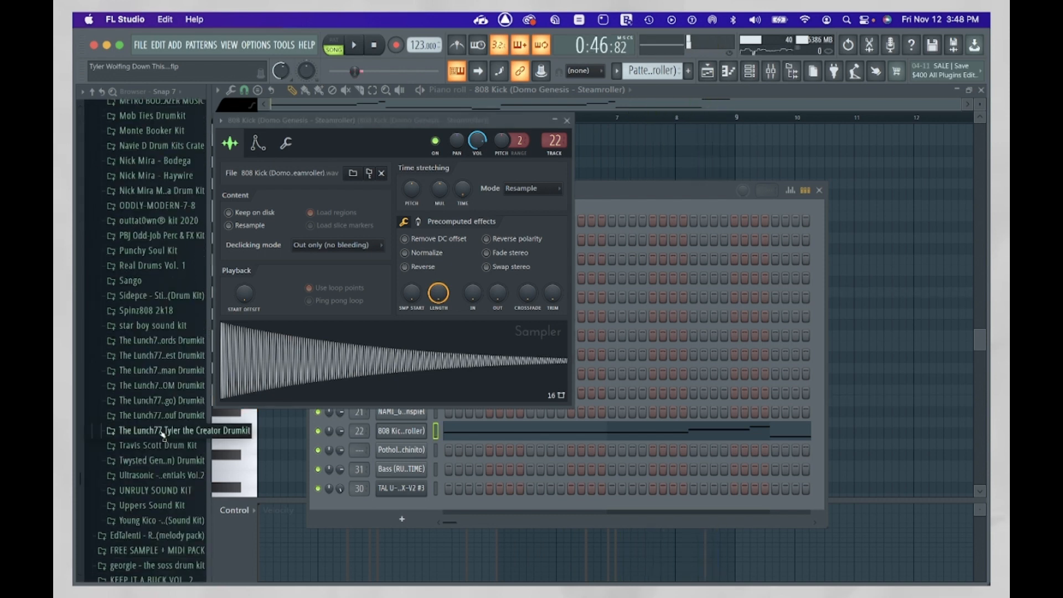
Close the 808 Kick sampler, the channel rack and the piano roll to return to the playlist.
click(568, 121)
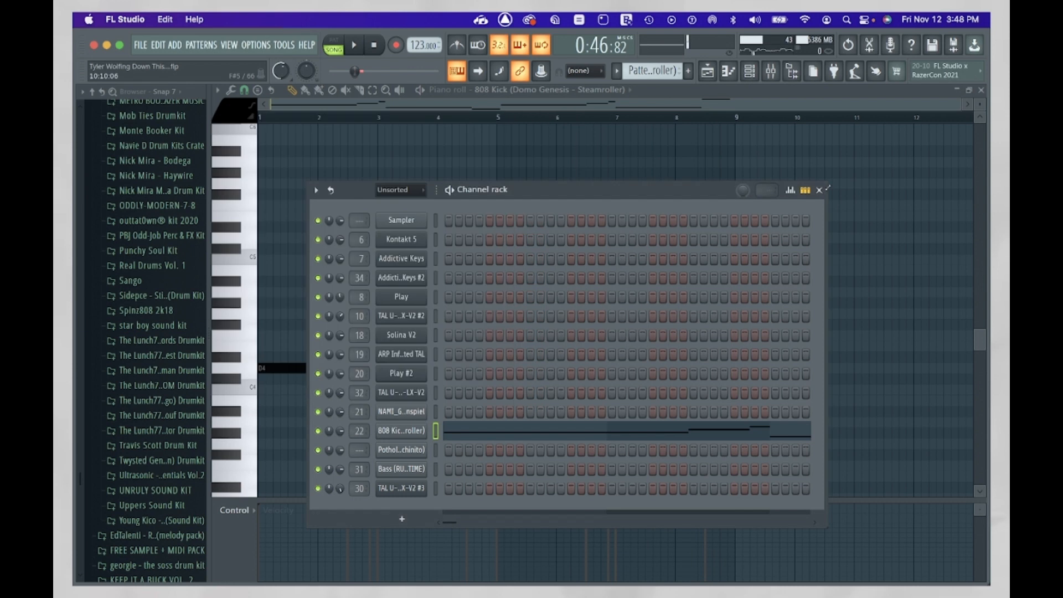
click(820, 190)
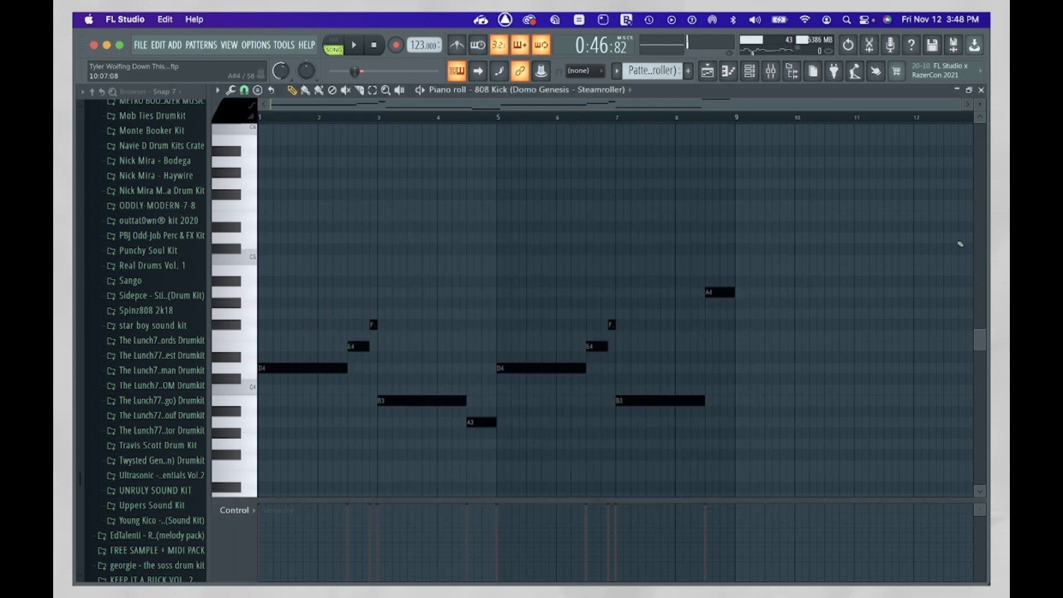
click(981, 91)
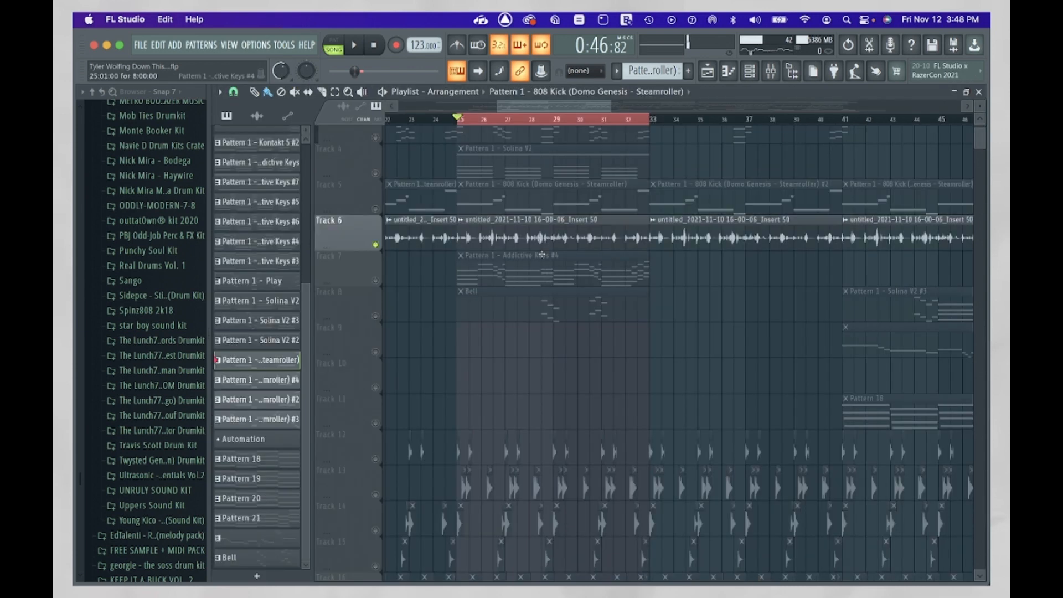
key(space)
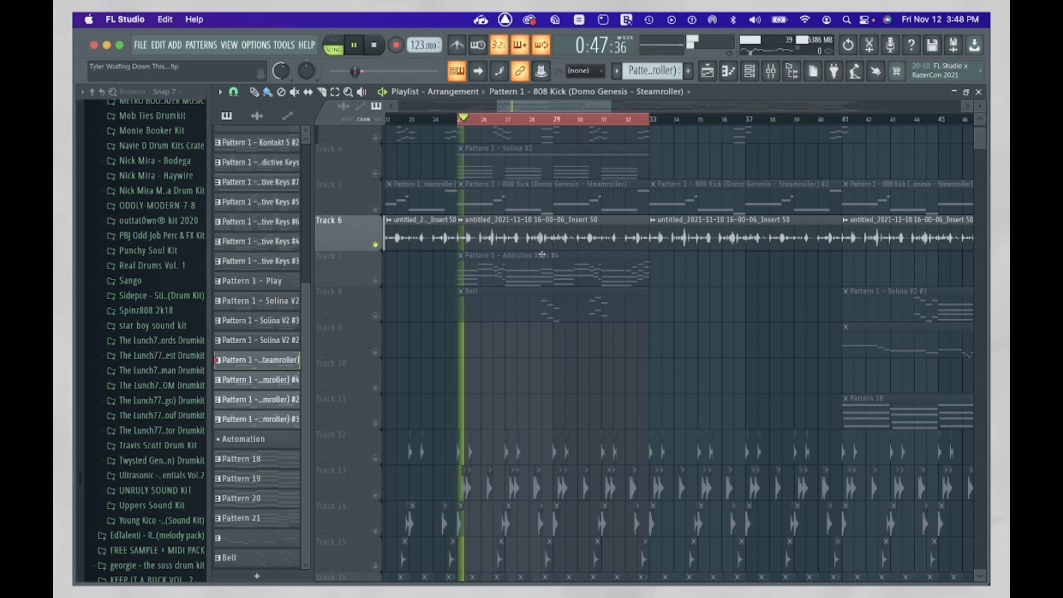
click(772, 70)
scroll(523, 240, up, 5)
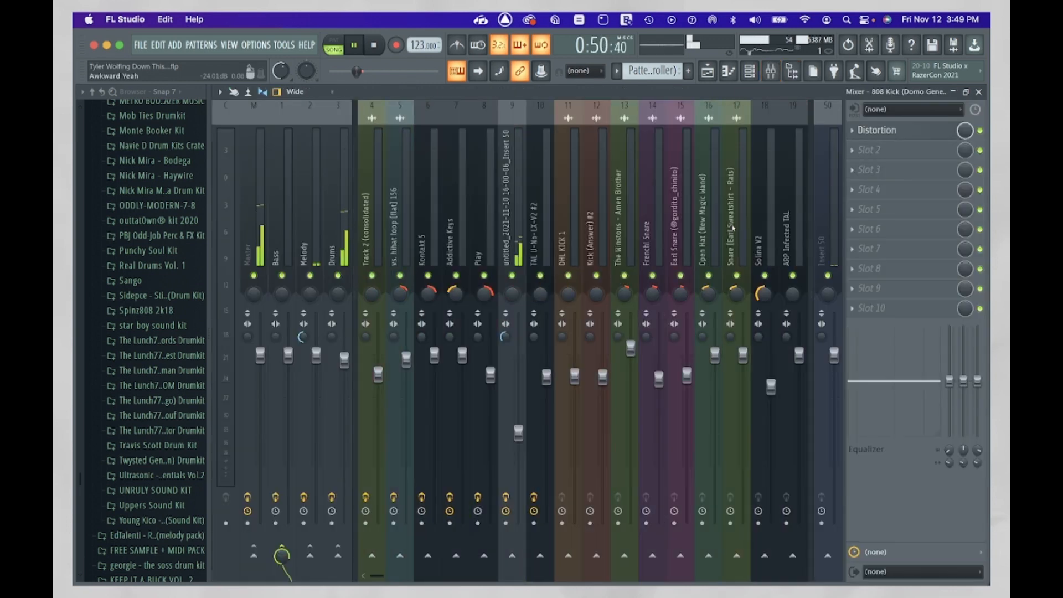
click(520, 239)
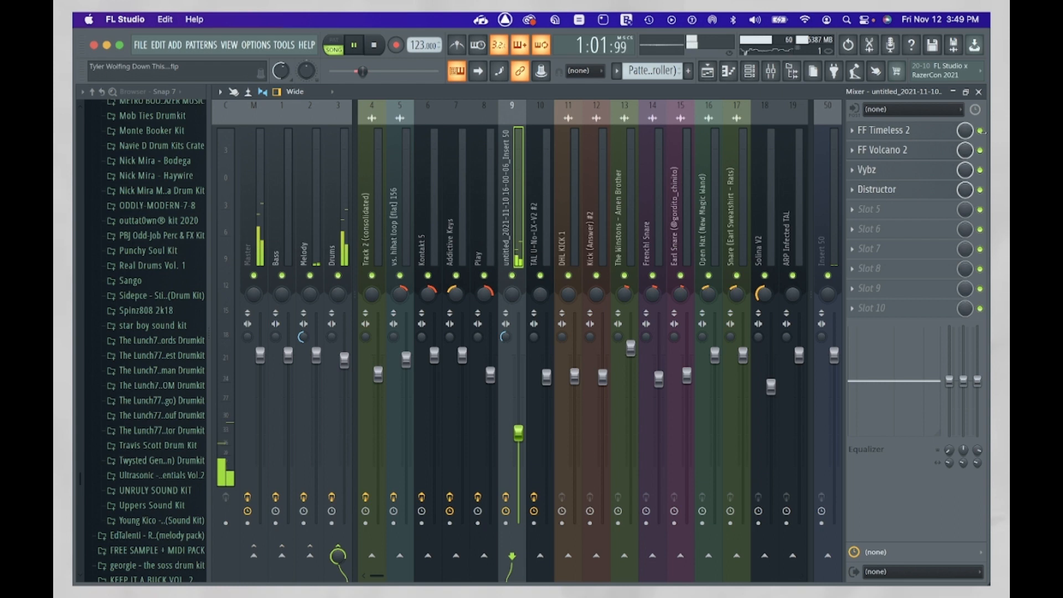
key(space)
click(981, 131)
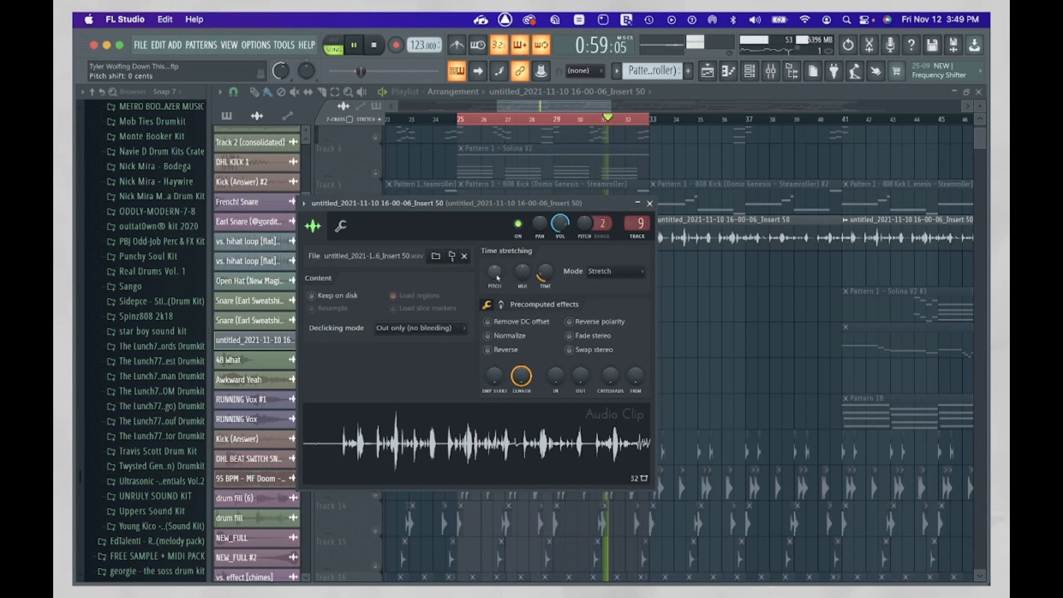
Stop playback, set the Track 6 audio clip's pitch shift to -700 cents and close its settings.
key(space)
drag(495, 274, 495, 299)
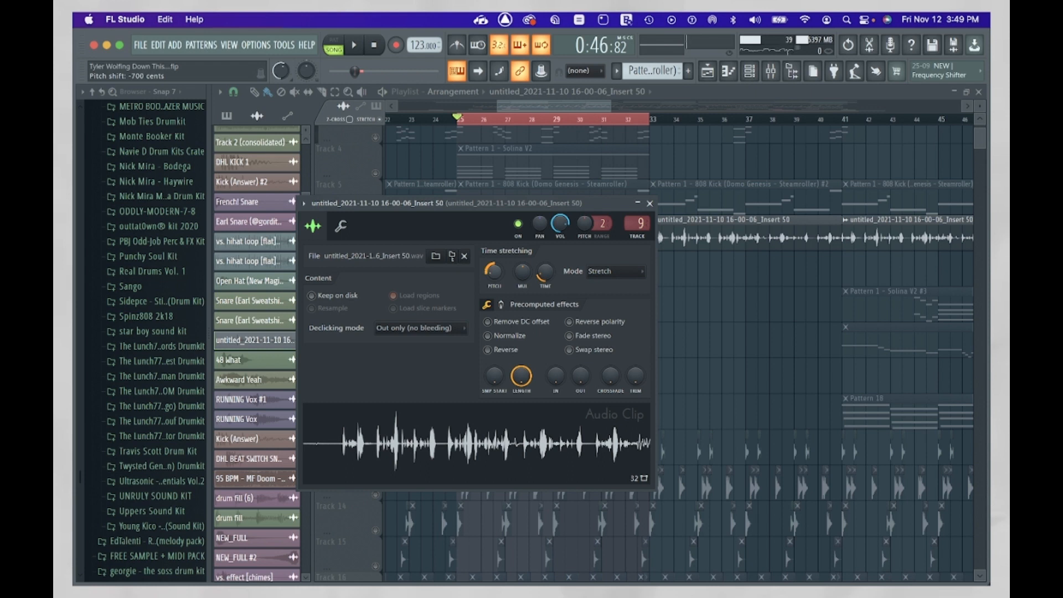
click(651, 204)
Re-enable FF Timeless 2, FF Volcano 2 and Vybz one at a time on the Track 6 clip's mixer track while auditioning it.
click(770, 71)
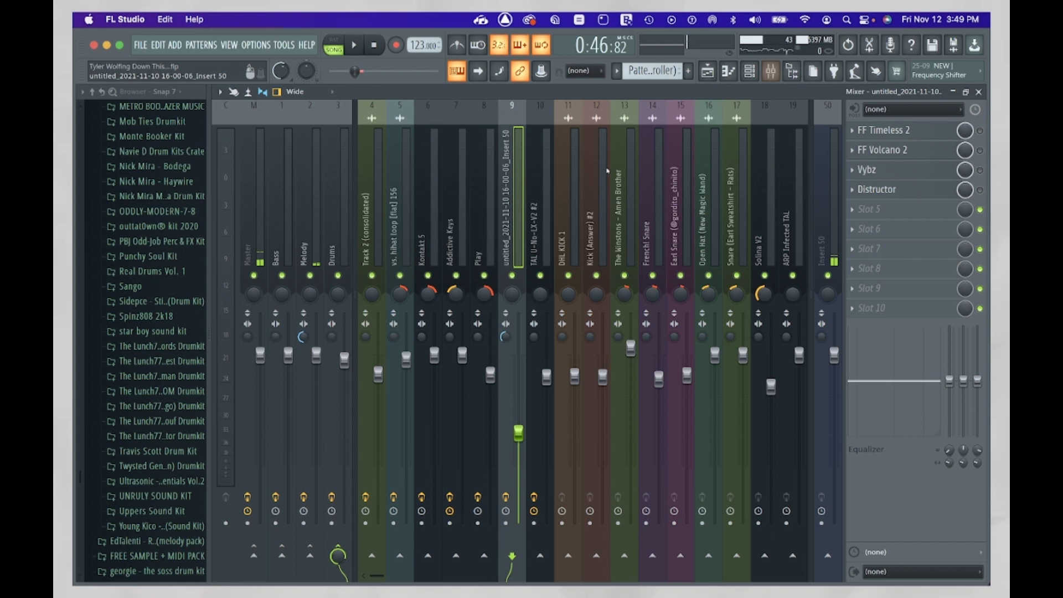
key(space)
click(980, 130)
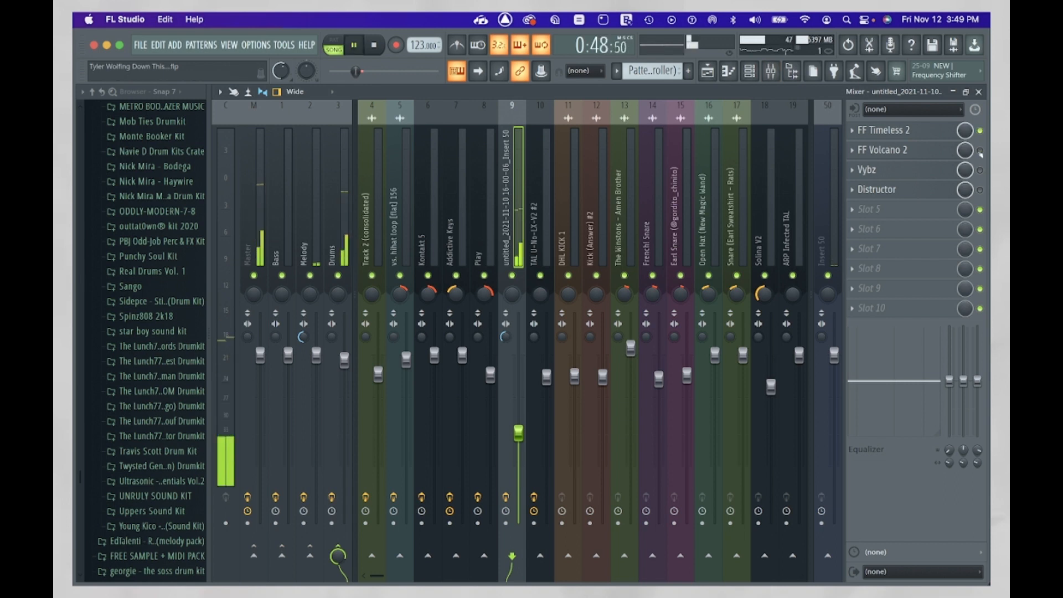
click(980, 151)
key(space)
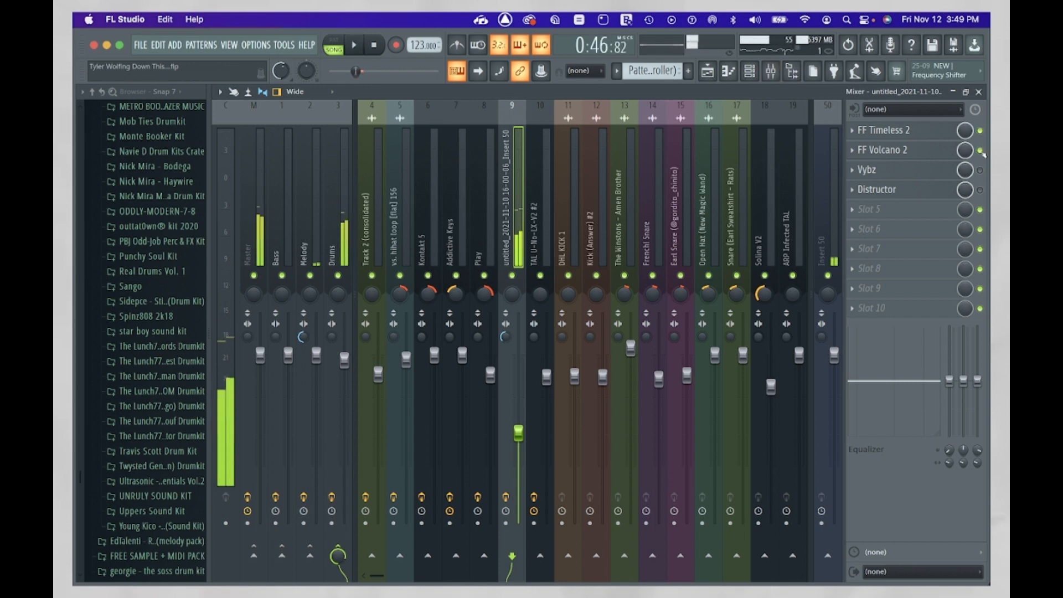
key(space)
click(870, 151)
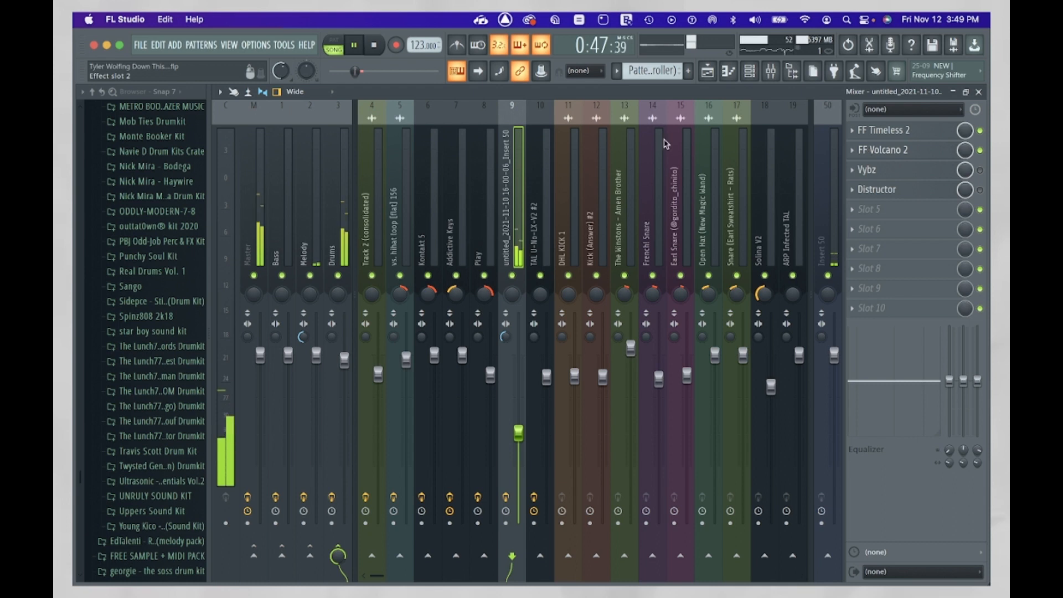
click(980, 170)
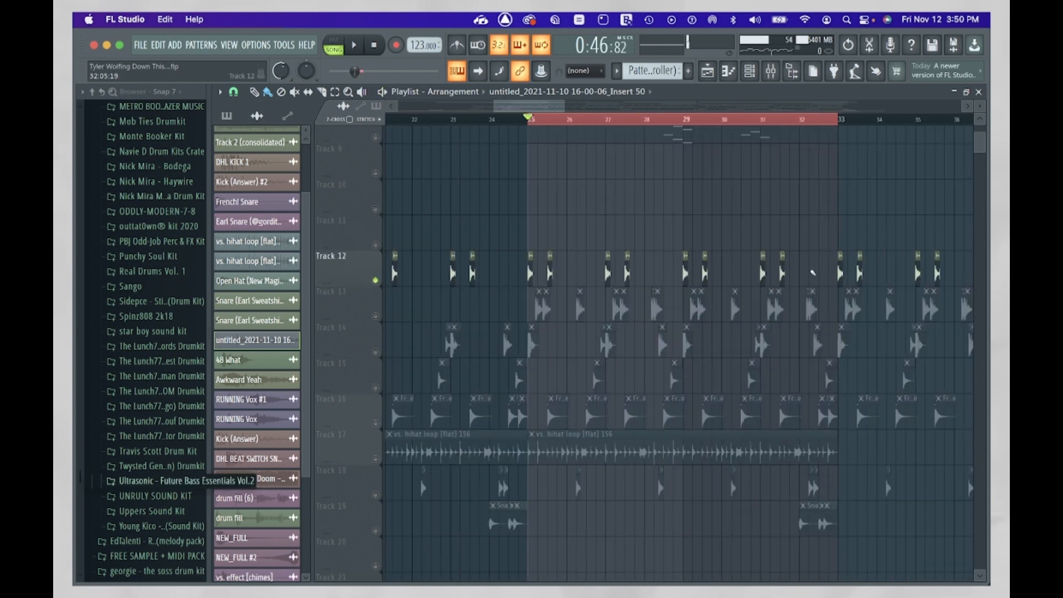
Highlight the Track 12 clips between bars 25 and 33 and examine them together with the Track 13 kicks during playback.
drag(818, 250, 498, 274)
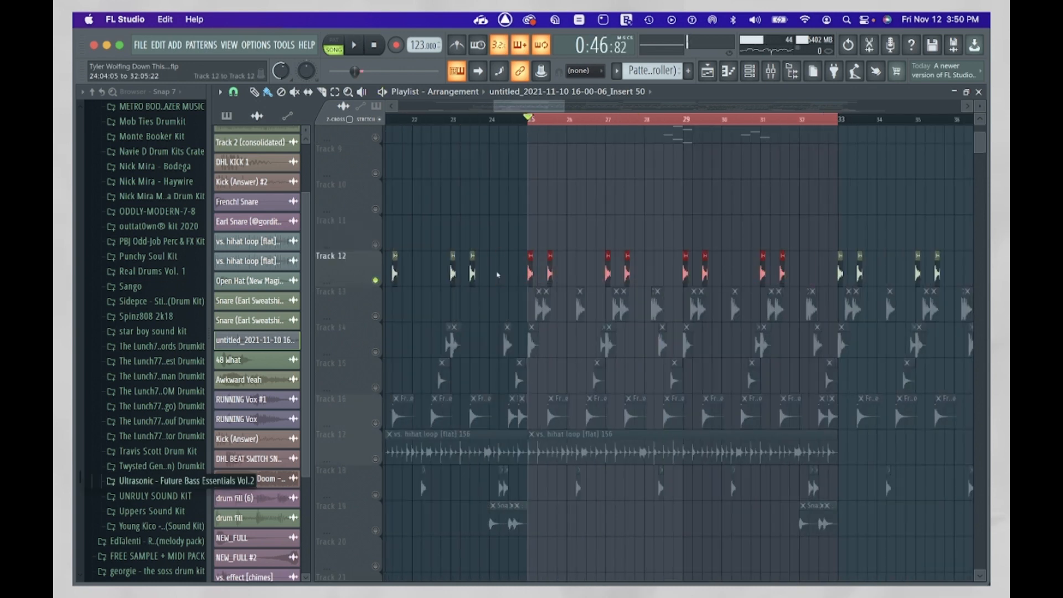
scroll(497, 275, up, 3)
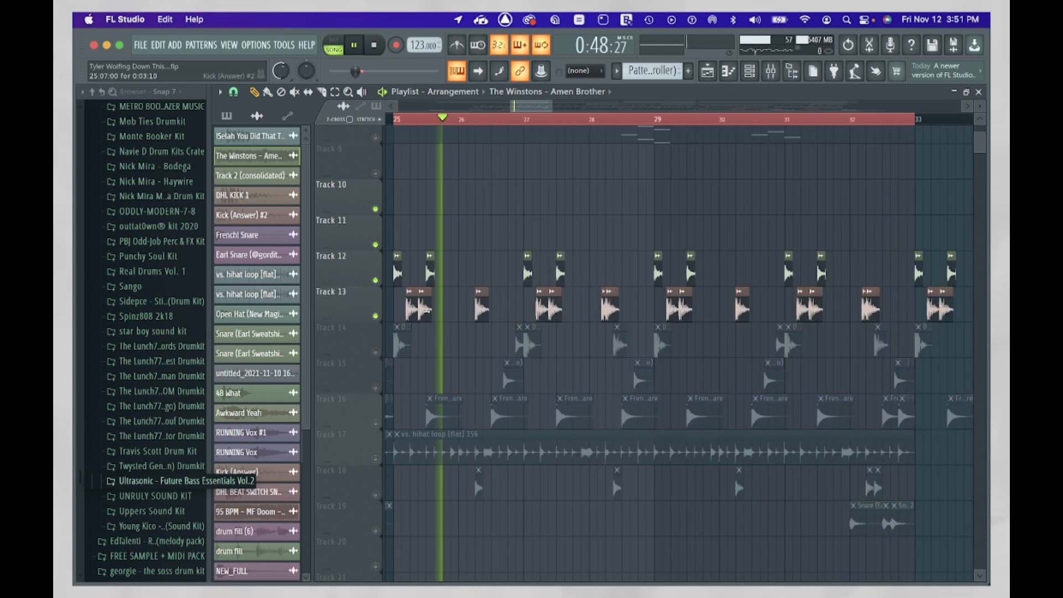
scroll(427, 312, up, 3)
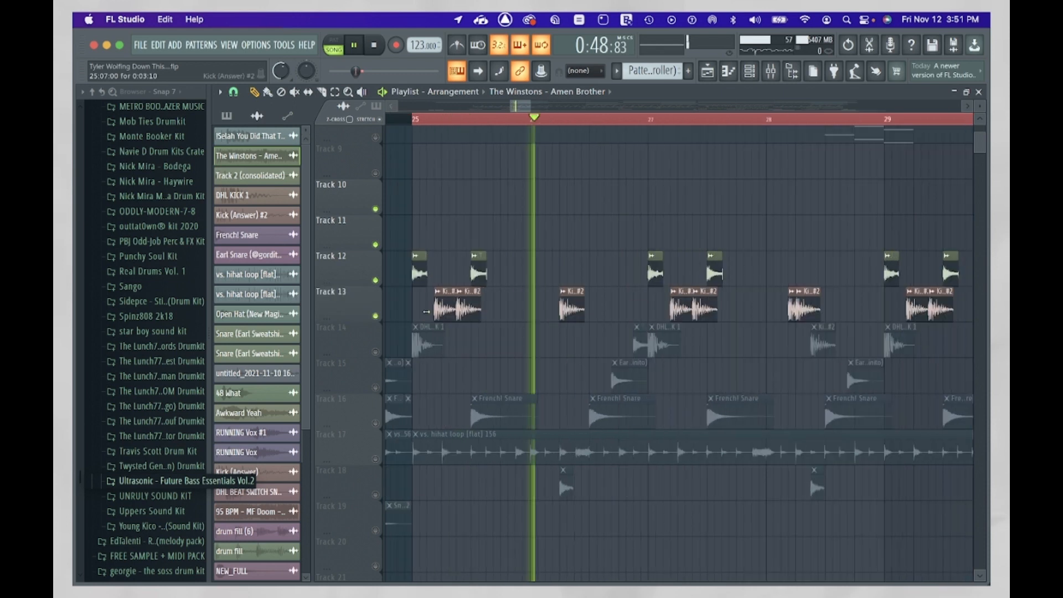
scroll(427, 312, up, 2)
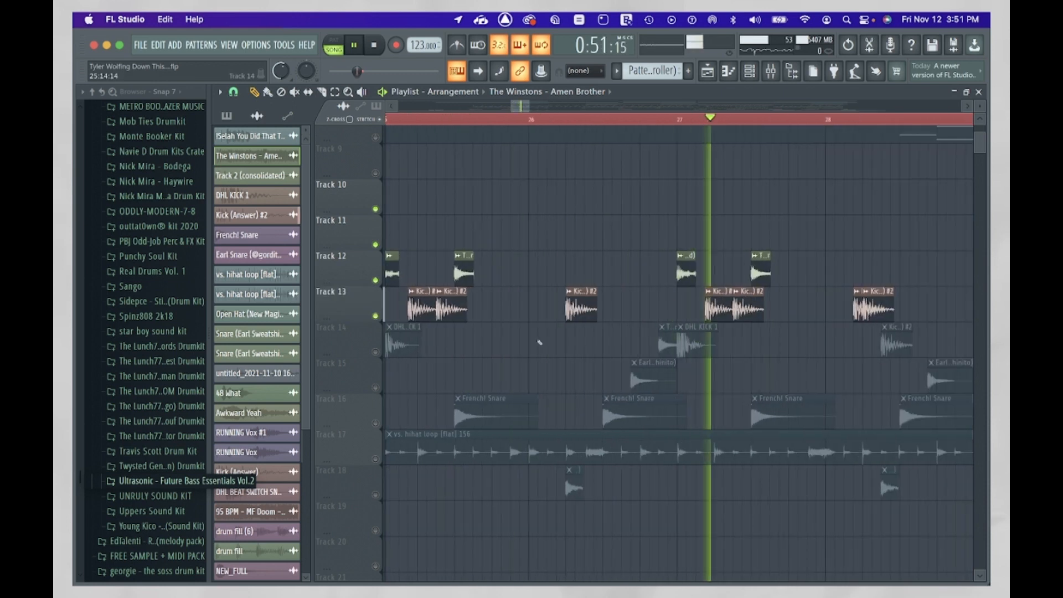
Listen to the Track 14 kicks and Track 15 Earl Snare clips layered with the other drums, and stop playback.
scroll(540, 343, down, 3)
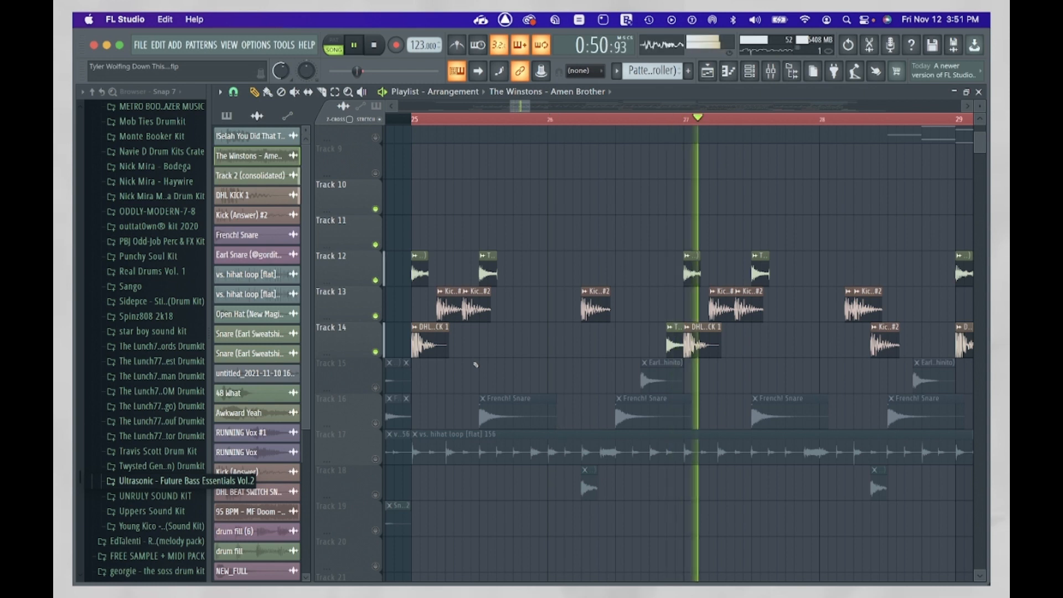
scroll(475, 364, down, 3)
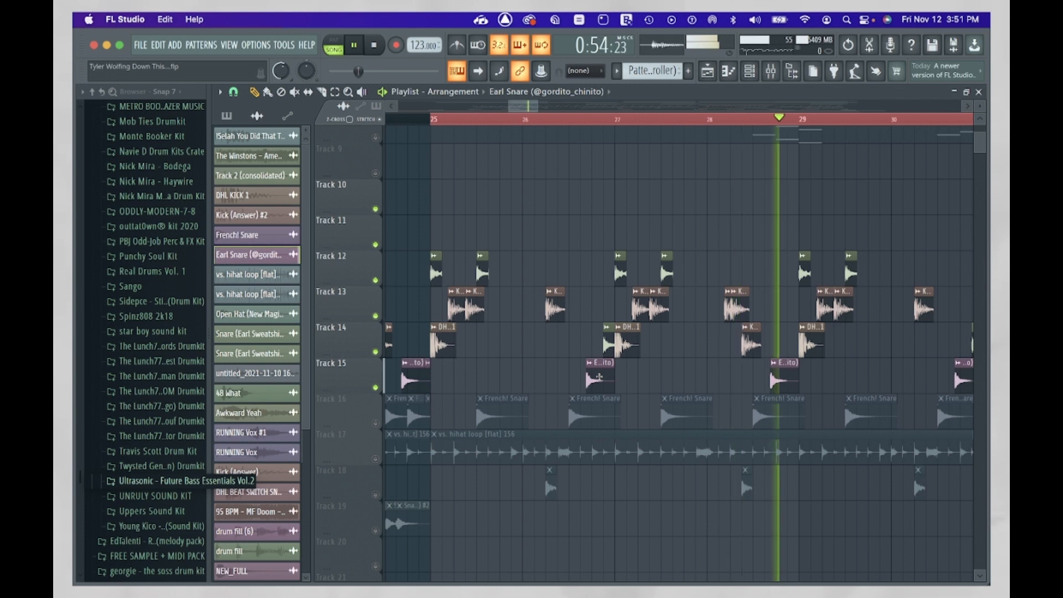
key(space)
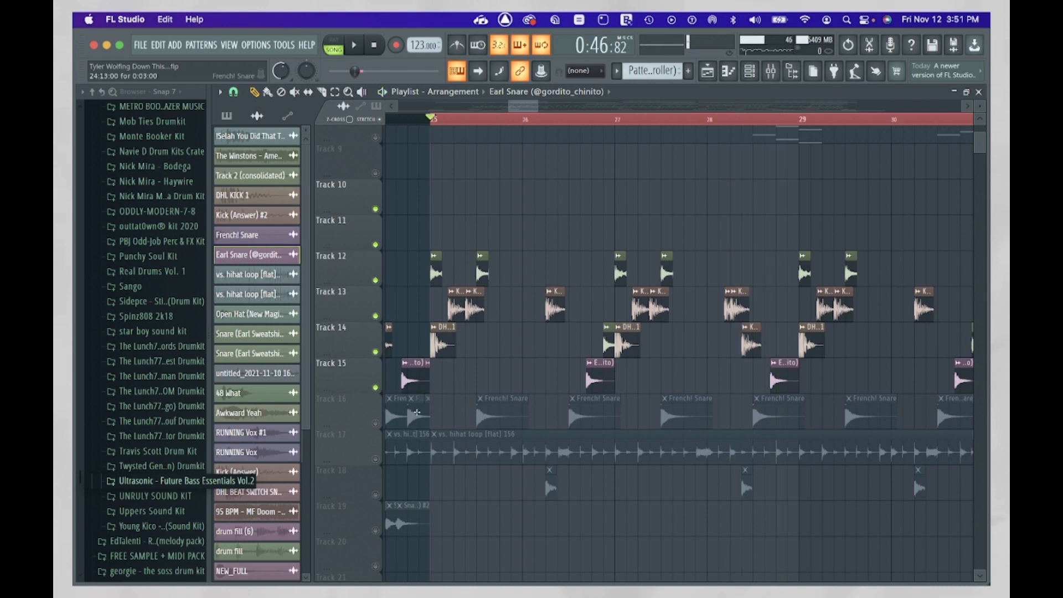
Unmute Track 16 and play its French! Snare clips with the kick and snare layers.
click(376, 424)
scroll(533, 450, right, 1)
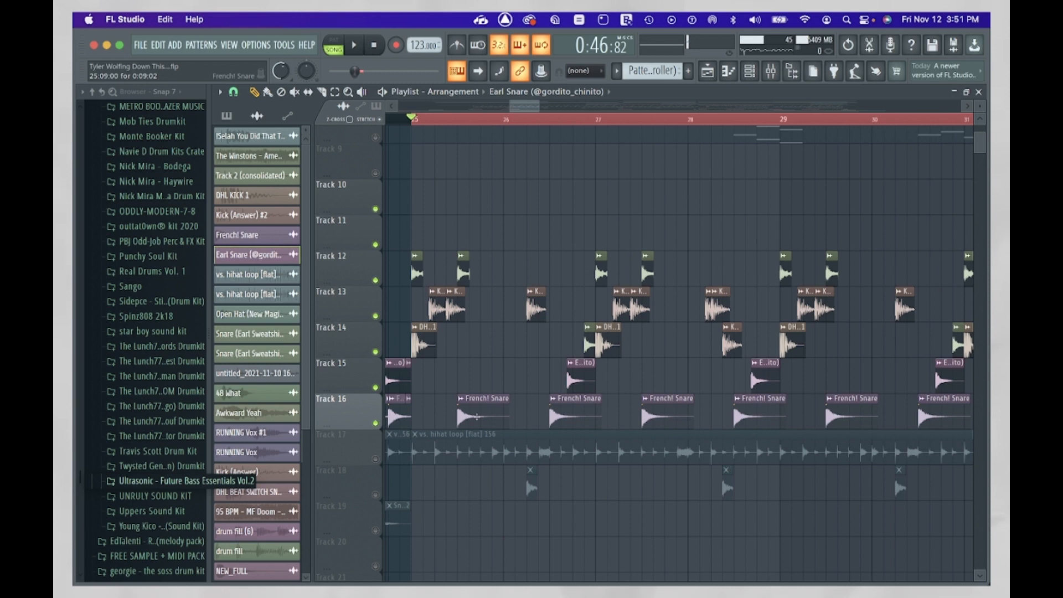
key(space)
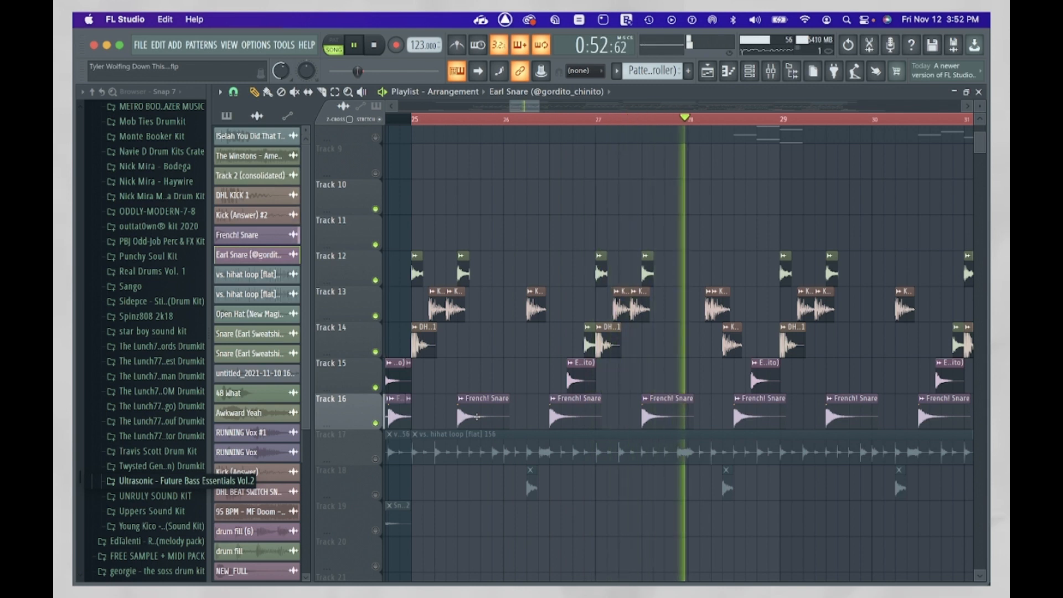
key(space)
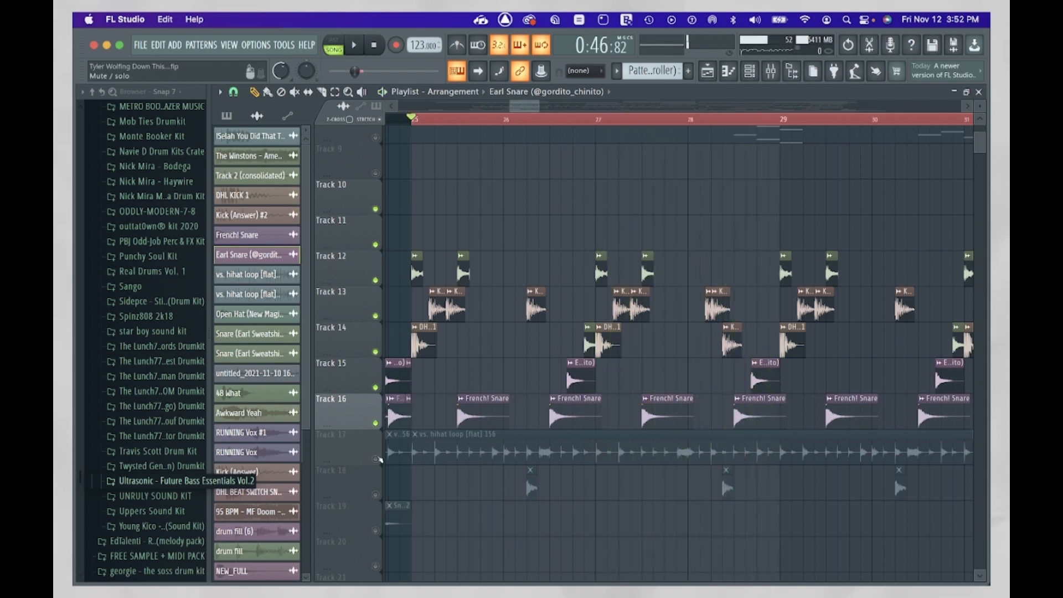
Unmute Track 17 and play its vs. hihat loop [flat] 156 clip with the rest of the drums.
click(376, 459)
scroll(529, 478, down, 3)
scroll(541, 477, down, 2)
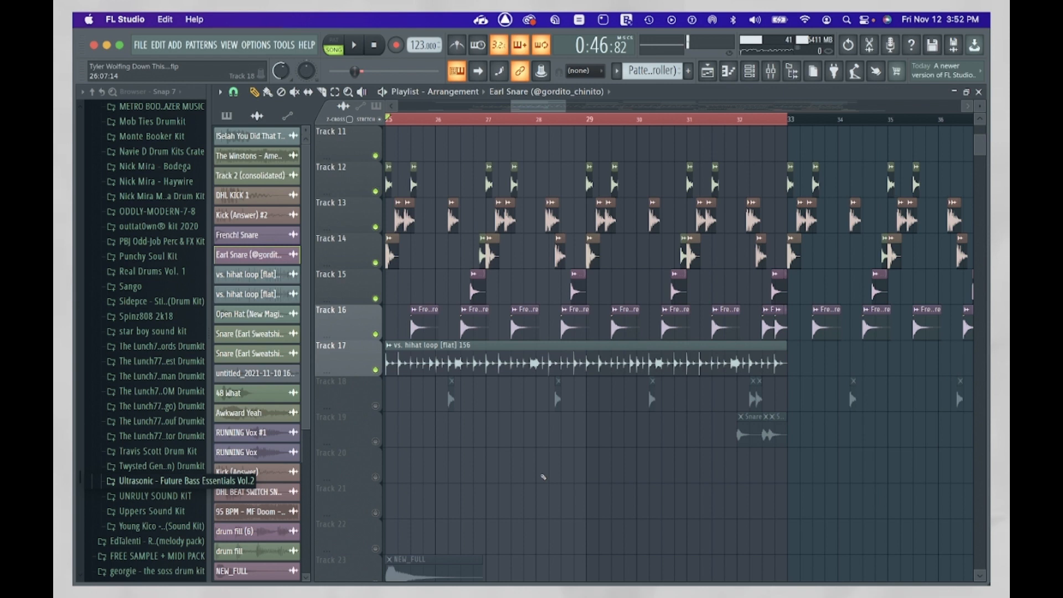
key(space)
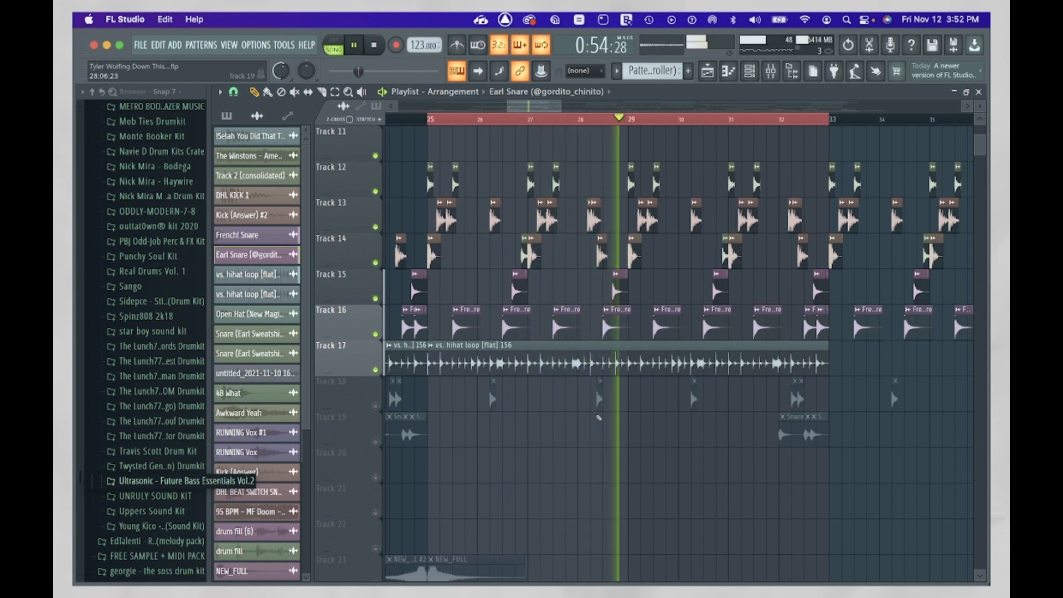
key(space)
Select the vs. hihat loop [flat] 156 track in the mixer to check its effects.
key(F9)
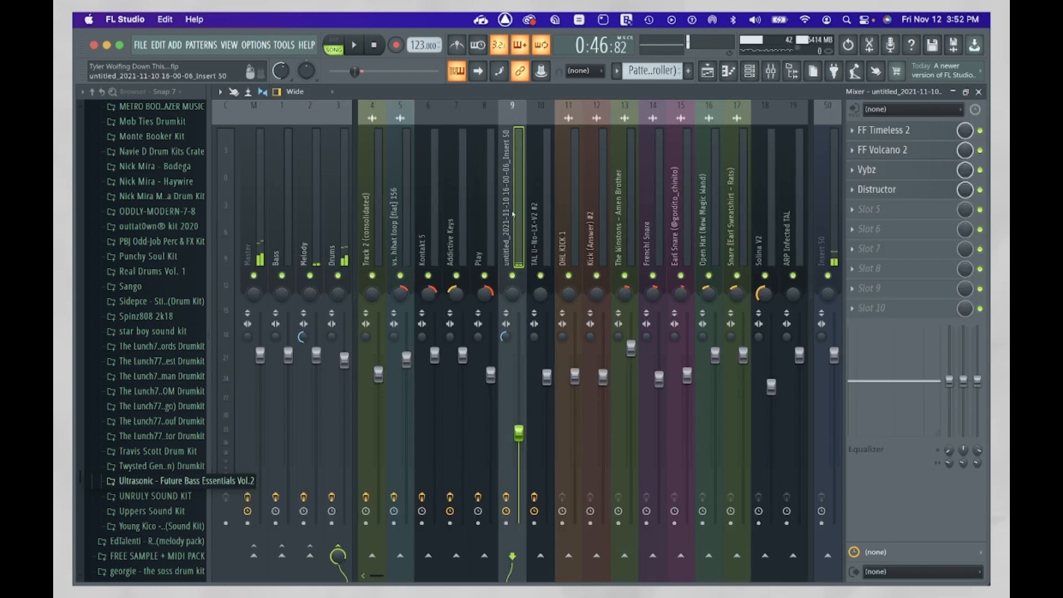
click(382, 223)
click(404, 225)
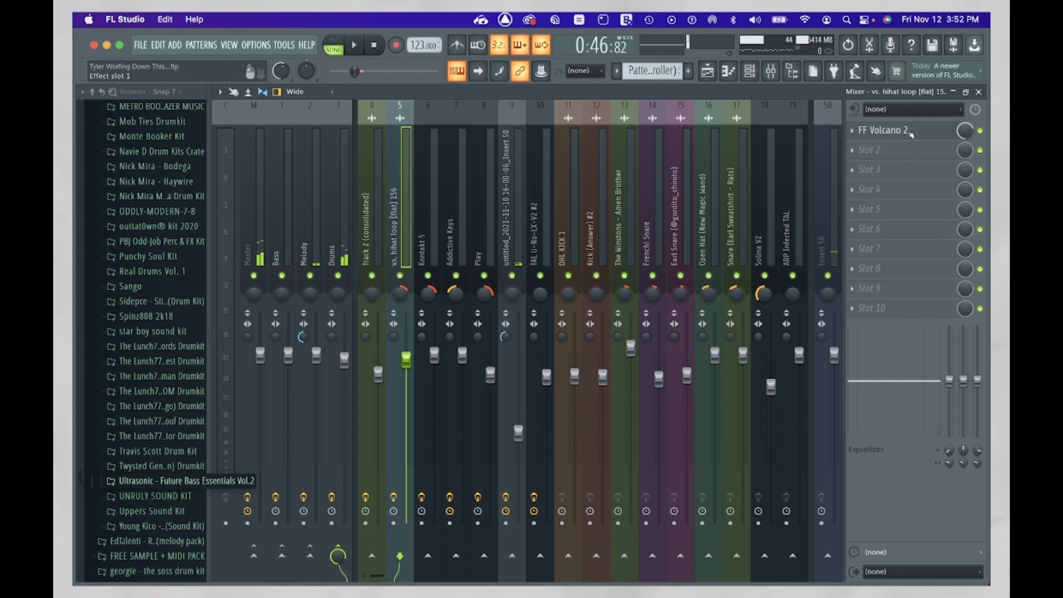
Open the FF Volcano 2 effect on the vs. hihat loop [flat] 156 track to examine its filter, and close it.
click(975, 137)
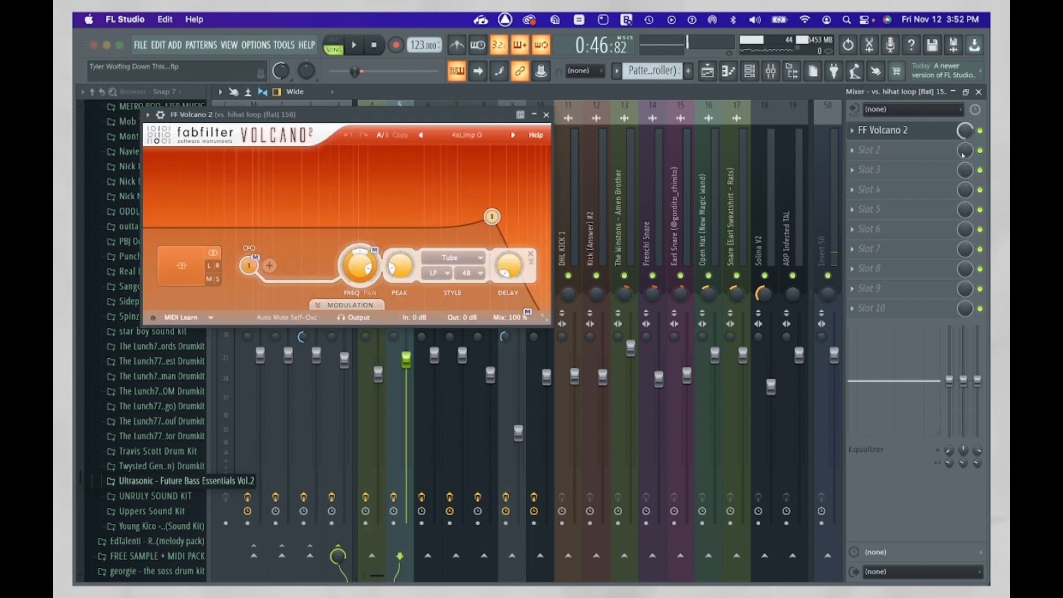
click(546, 115)
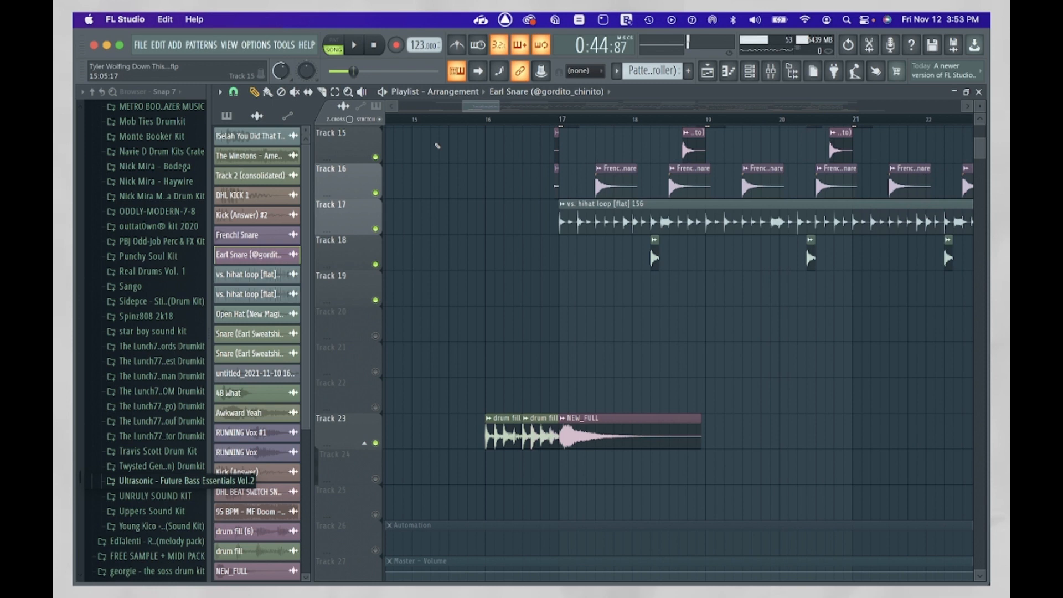
Play the drum fill clips on Track 23 from bar 16 and stop playback.
click(488, 118)
key(space)
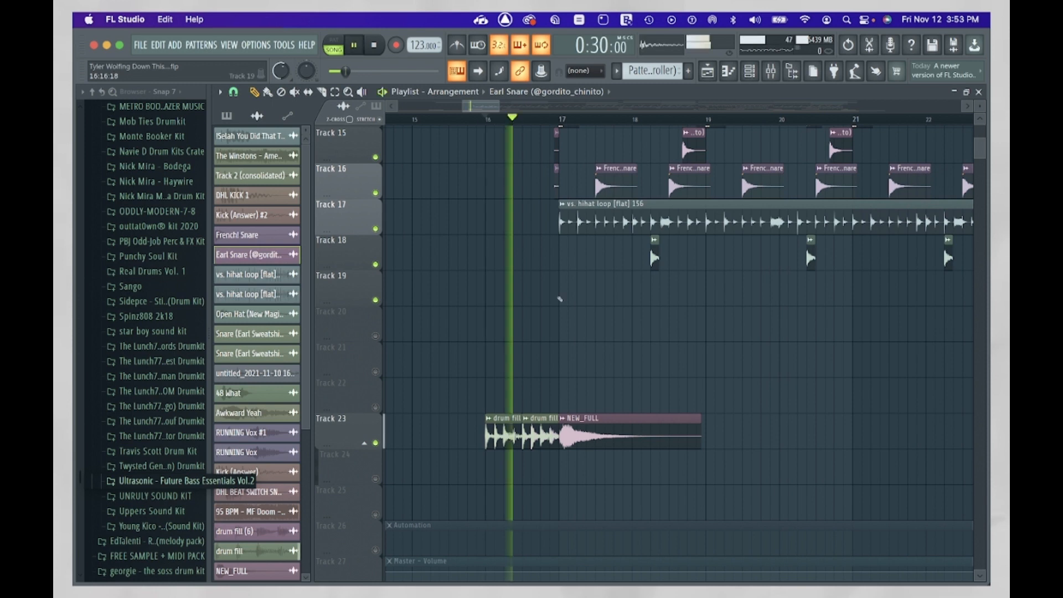
key(space)
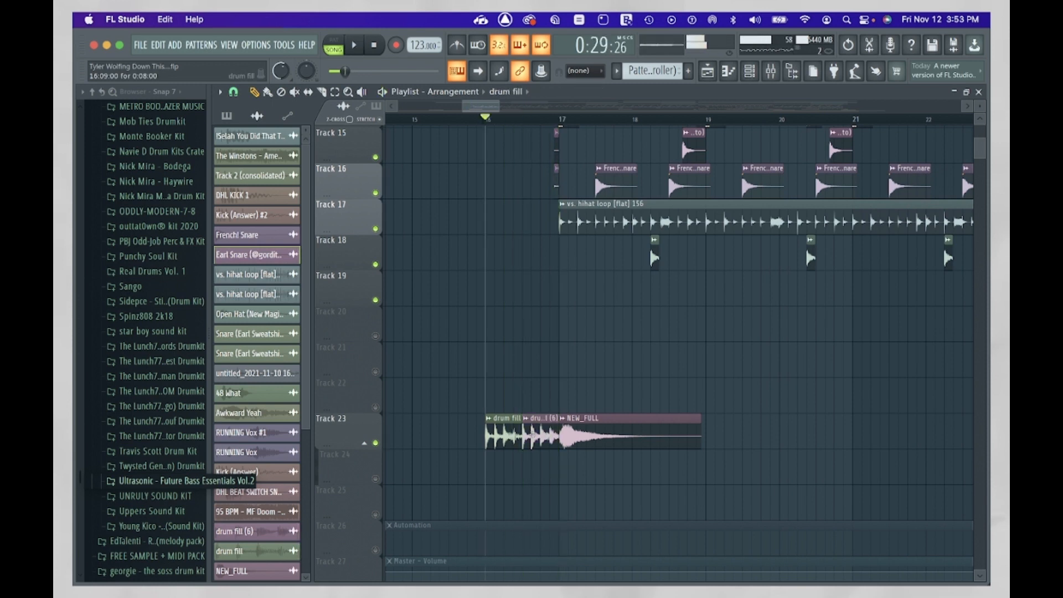
Try layering a drum fill clip on Track 22 above drum fill (6), listen to it, and undo the addition.
mouse_move(533, 419)
mouse_down()
mouse_move(533, 384)
mouse_move(538, 400)
mouse_up()
scroll(543, 443, up, 3)
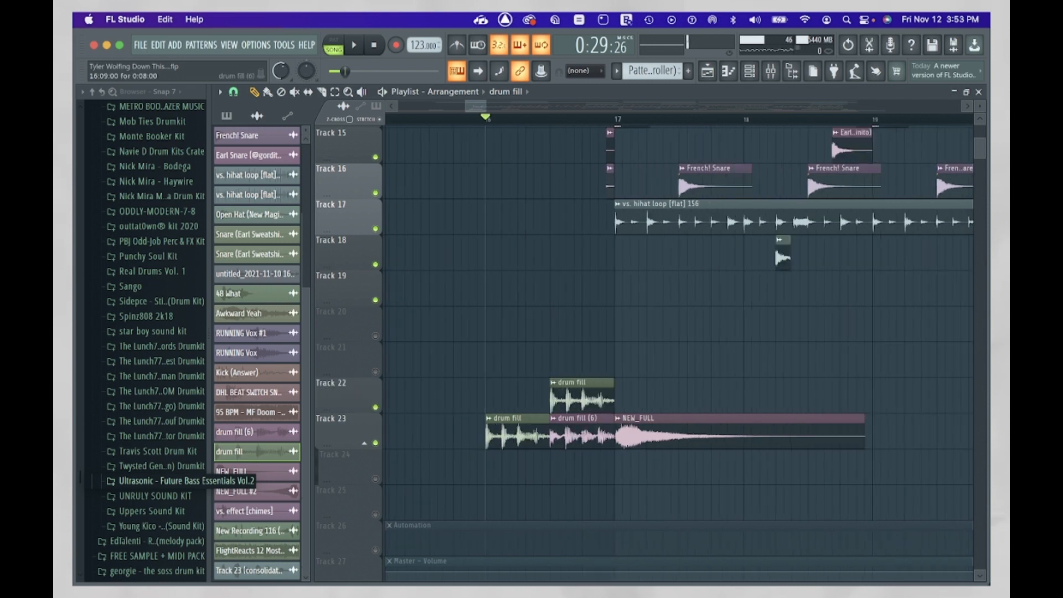
key(space)
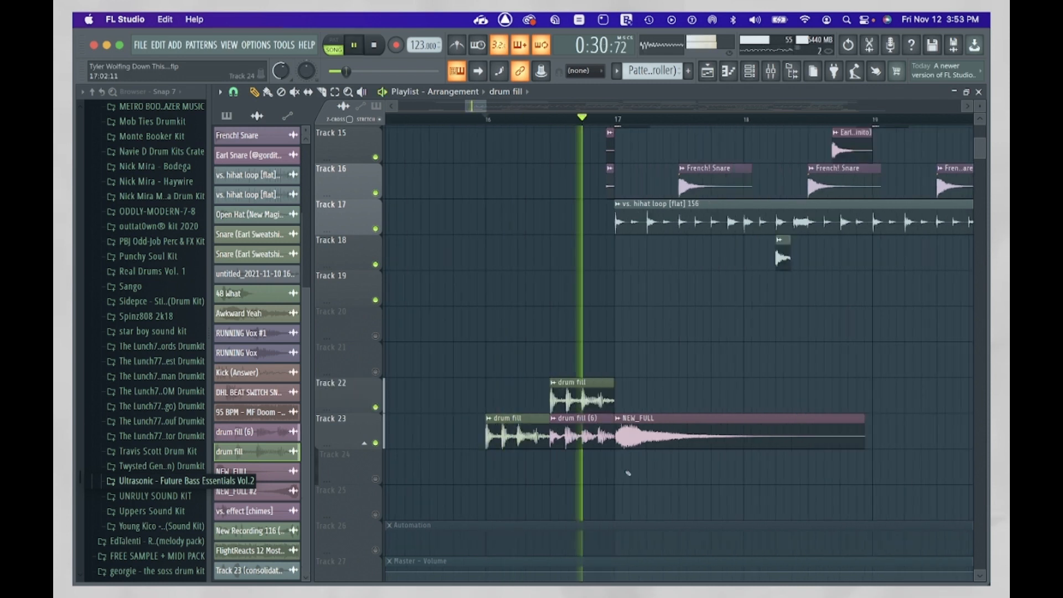
scroll(628, 470, down, 1)
key(super+z)
key(space)
Select the Drums track in the mixer and open its RoyalCompressor effect to examine the settings.
scroll(443, 401, down, 5)
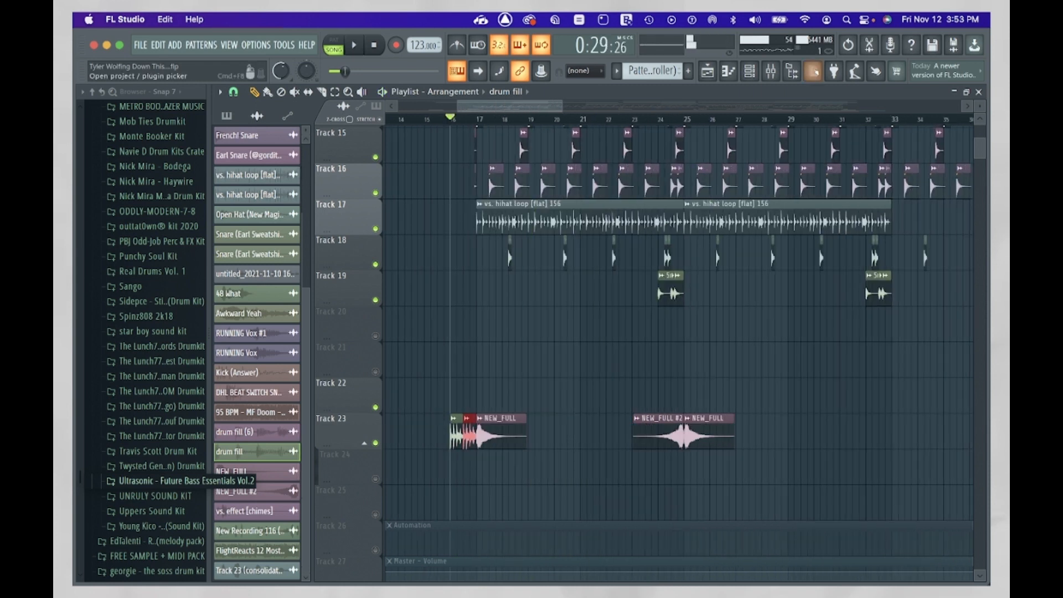
click(814, 72)
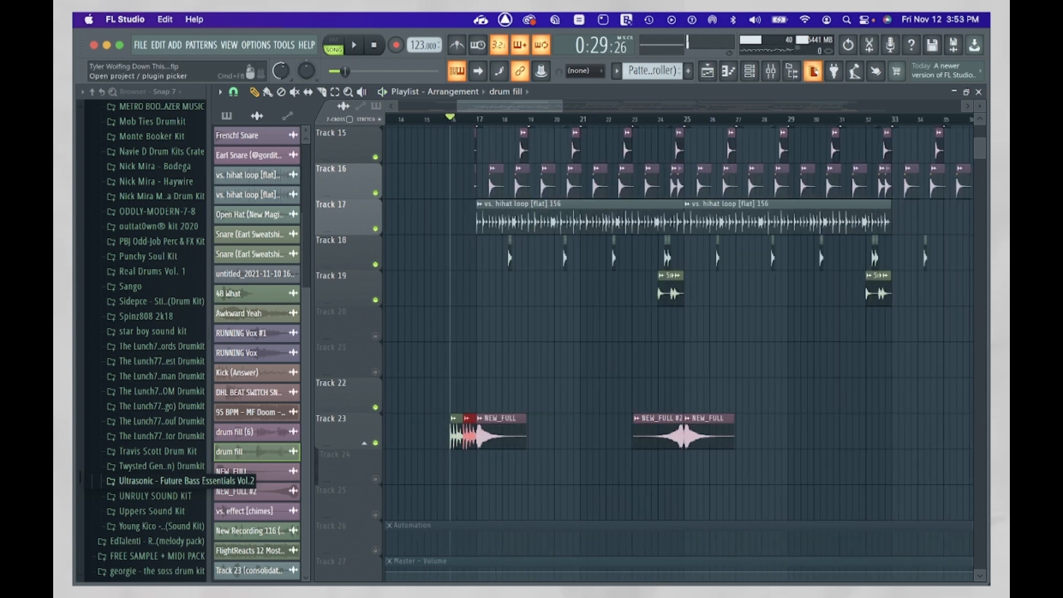
click(771, 71)
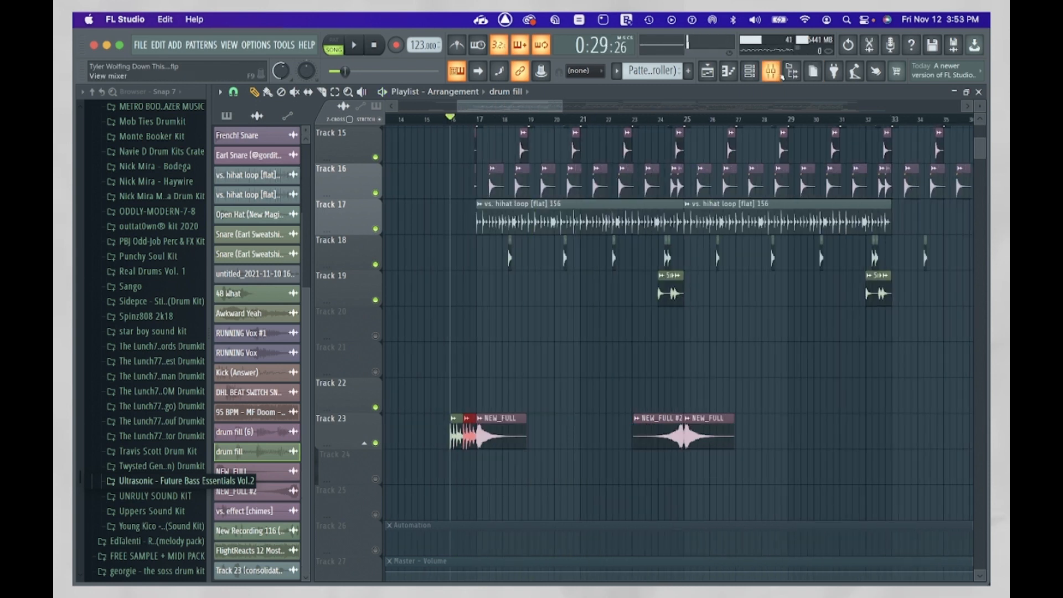
click(334, 228)
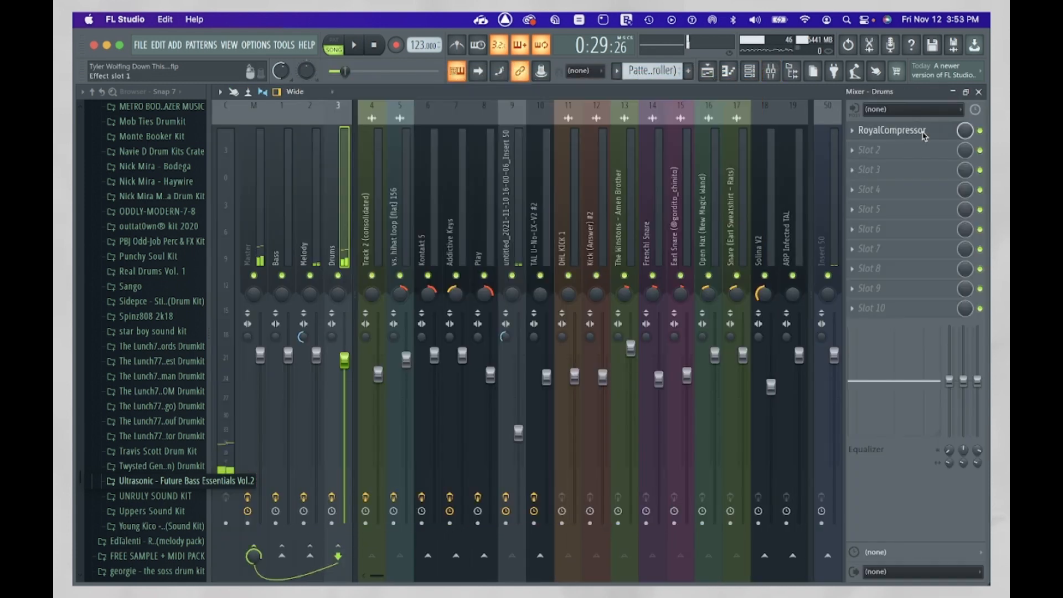
click(924, 133)
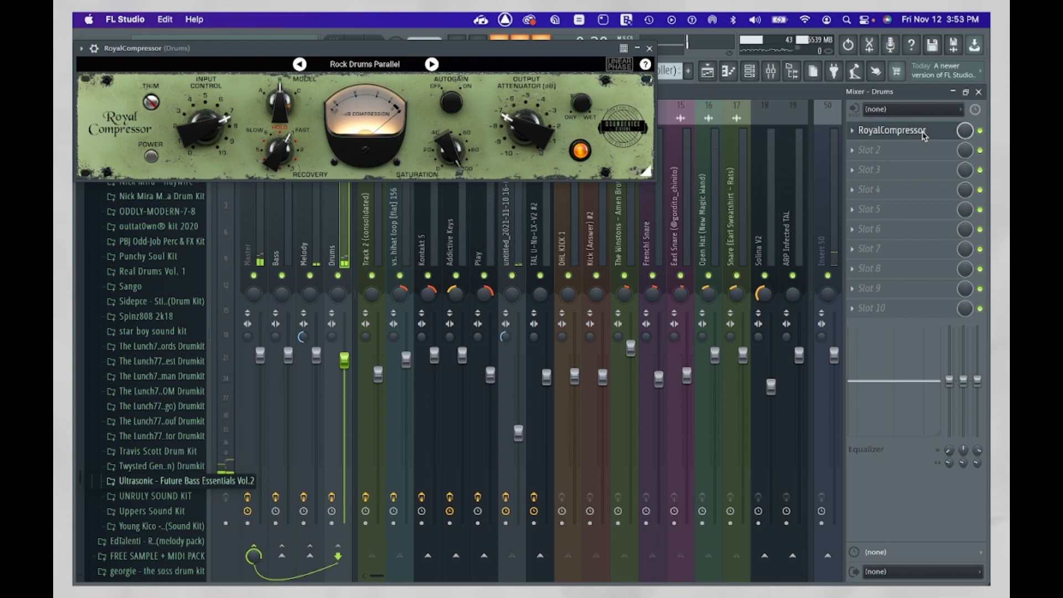
Extend the first Pattern 18 clip on Track 11 to bar 49 in the playlist, and play it.
key(F5)
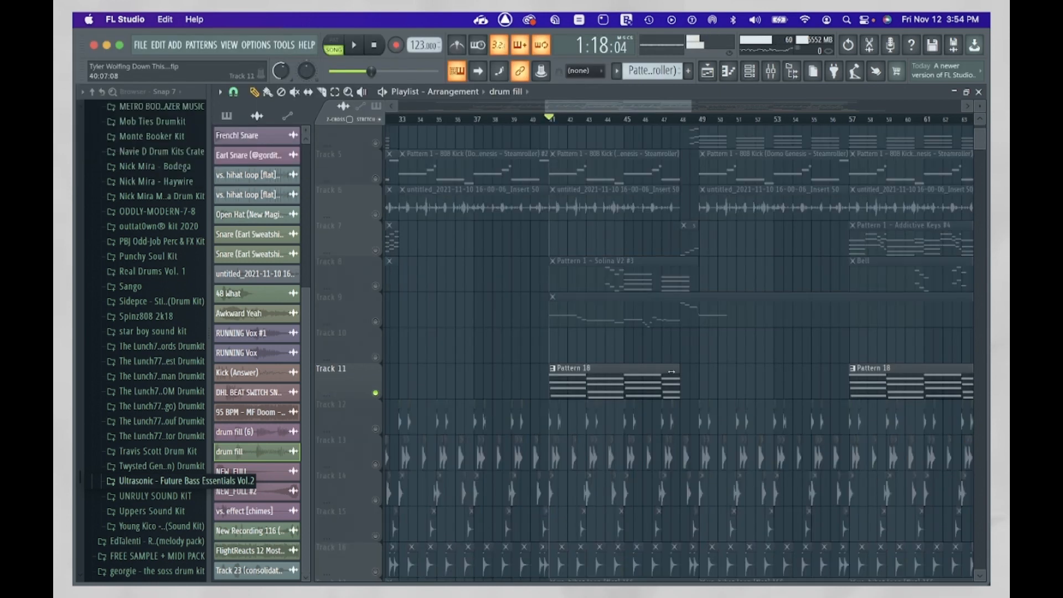
scroll(671, 371, right, 3)
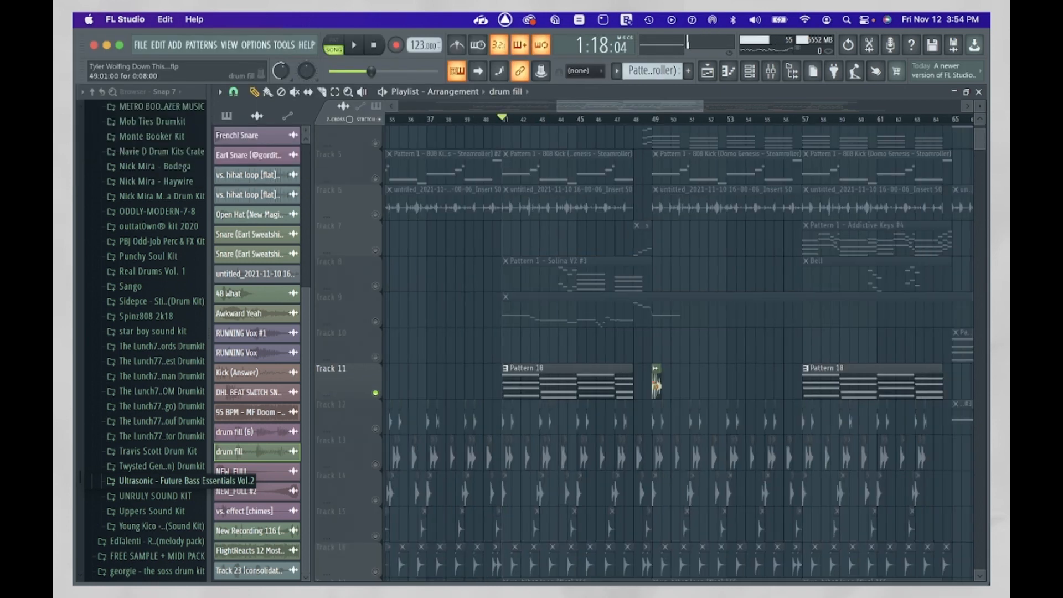
drag(631, 381, 646, 379)
key(space)
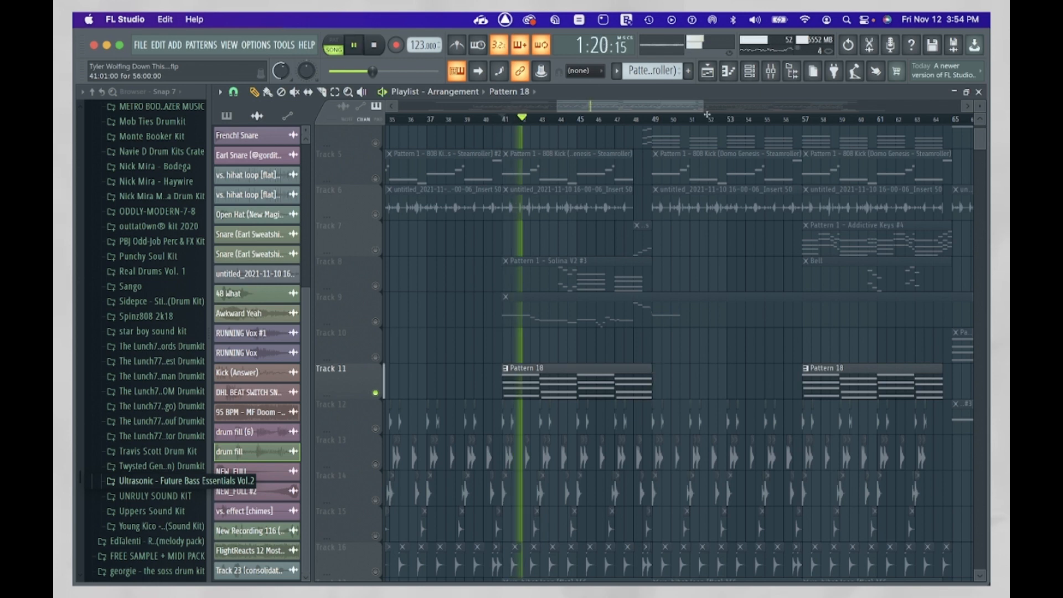
Look through the audio channels in the channel rack while Pattern 18 plays, and stop playback.
key(F6)
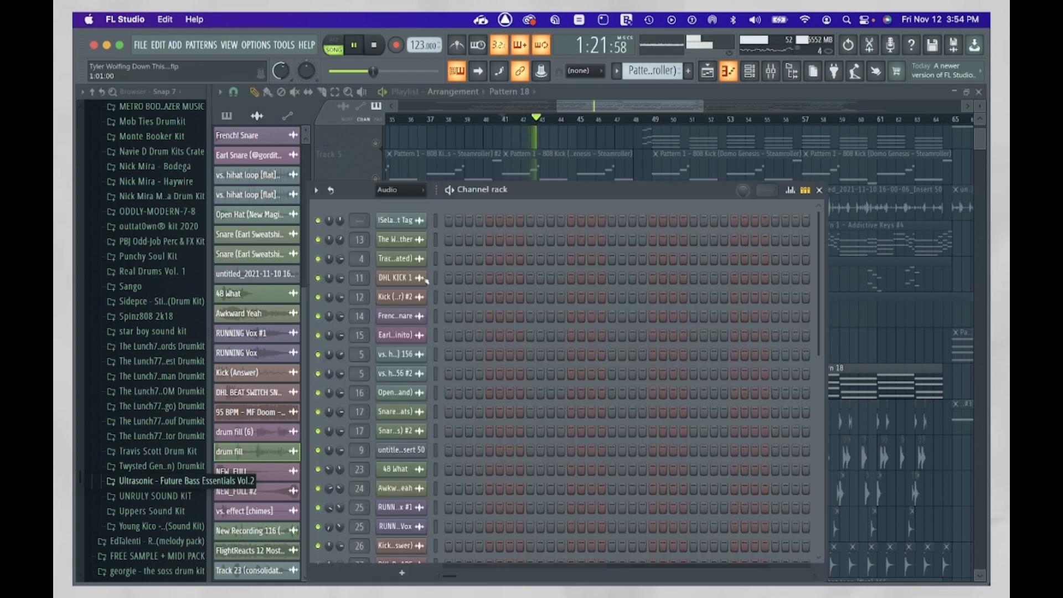
scroll(426, 281, down, 5)
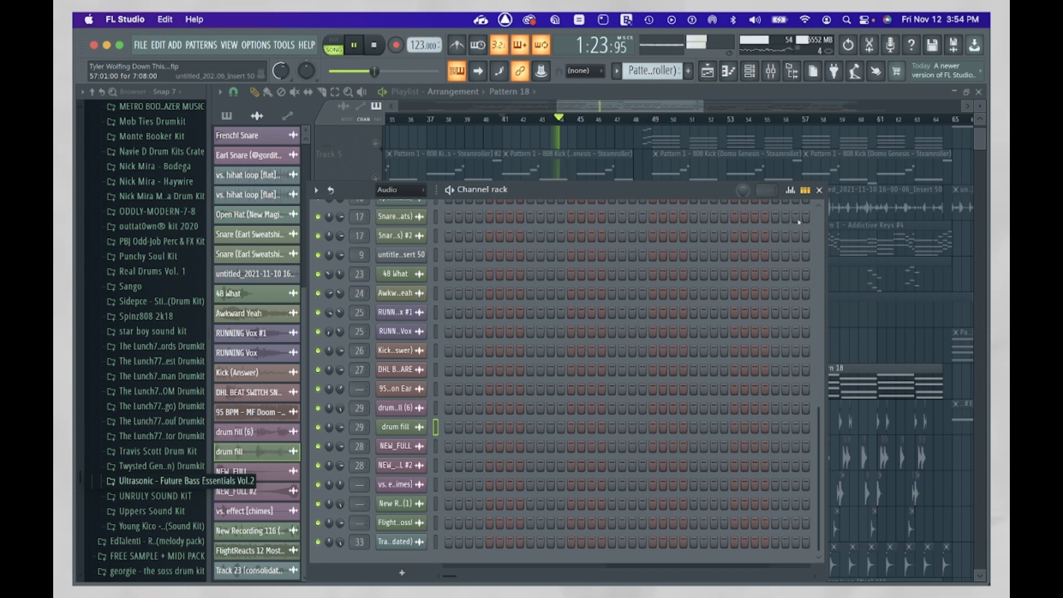
key(space)
Bypass HalfTime, ValhallaSupermassive, Little AlterBoy and PanCake2 on the TAL U-No-LX-V2 #2 mixer track, and play Pattern 18 without them.
key(F9)
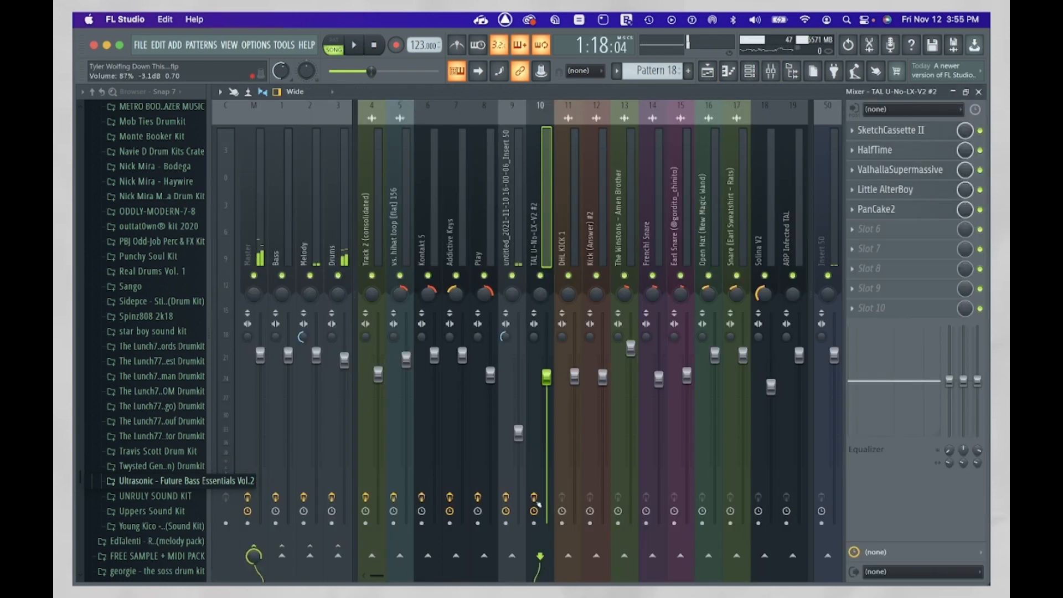
key(space)
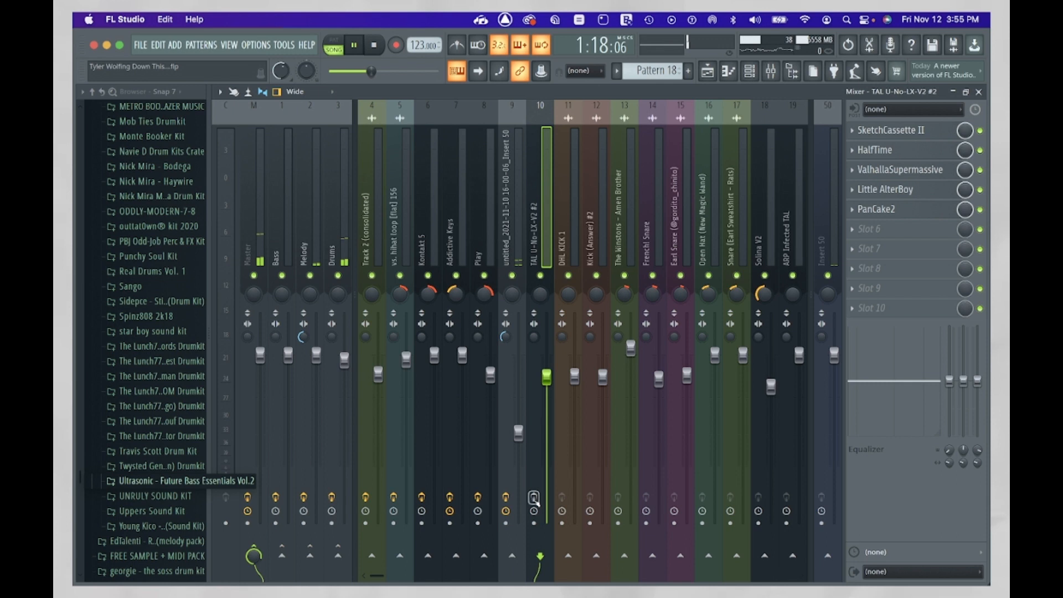
key(space)
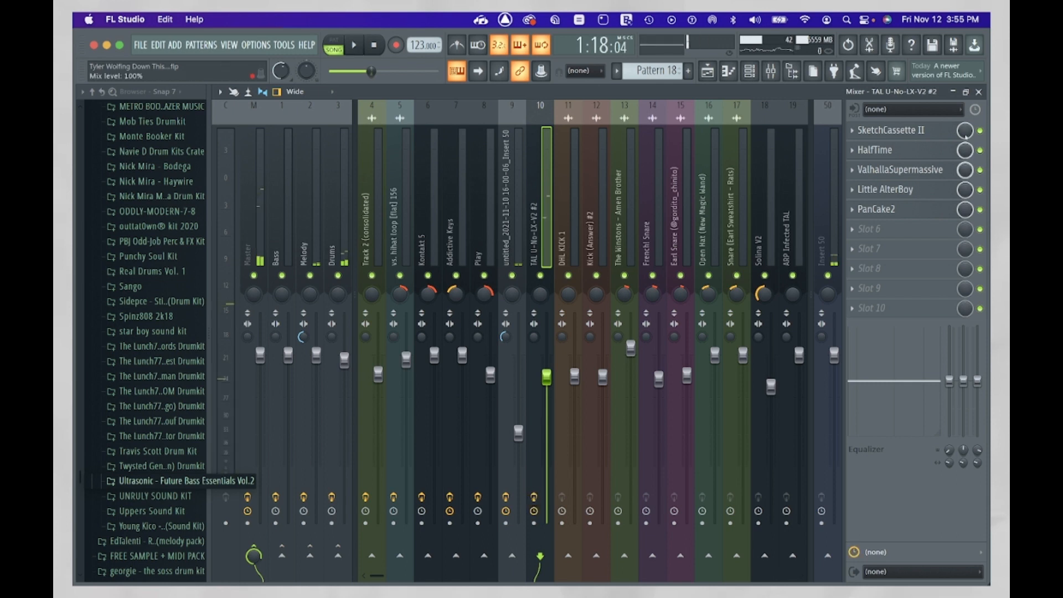
drag(981, 151, 985, 210)
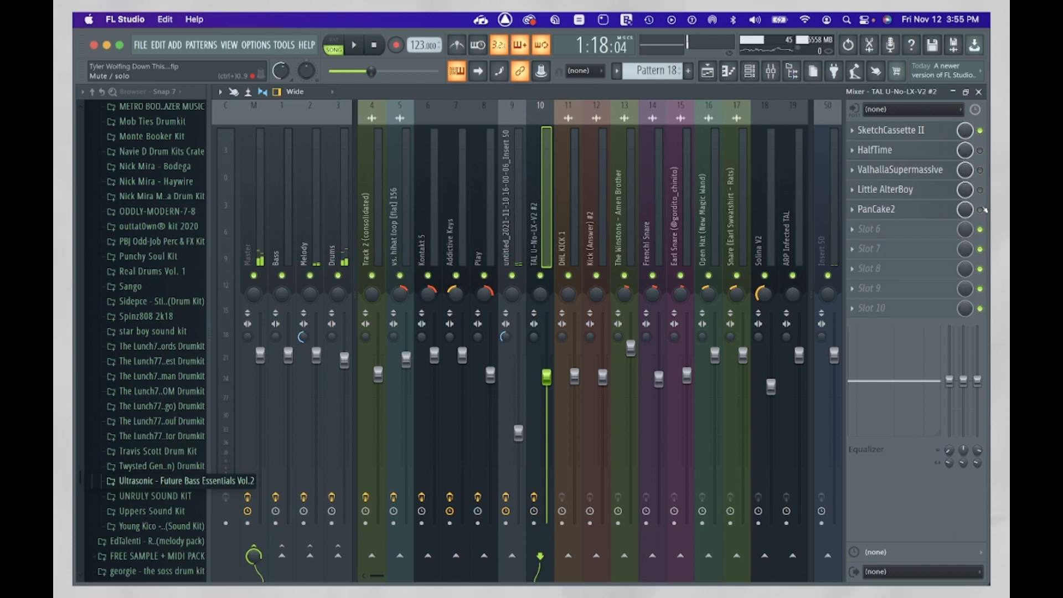
key(space)
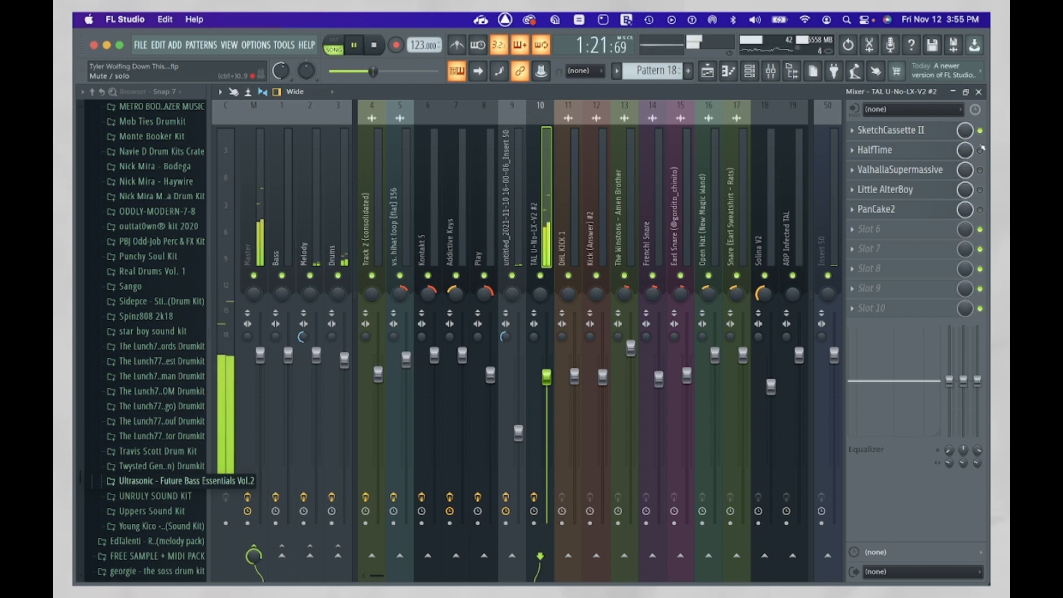
Re-enable HalfTime, ValhallaSupermassive and Little AlterBoy one by one during playback, and examine Little AlterBoy's settings.
click(980, 150)
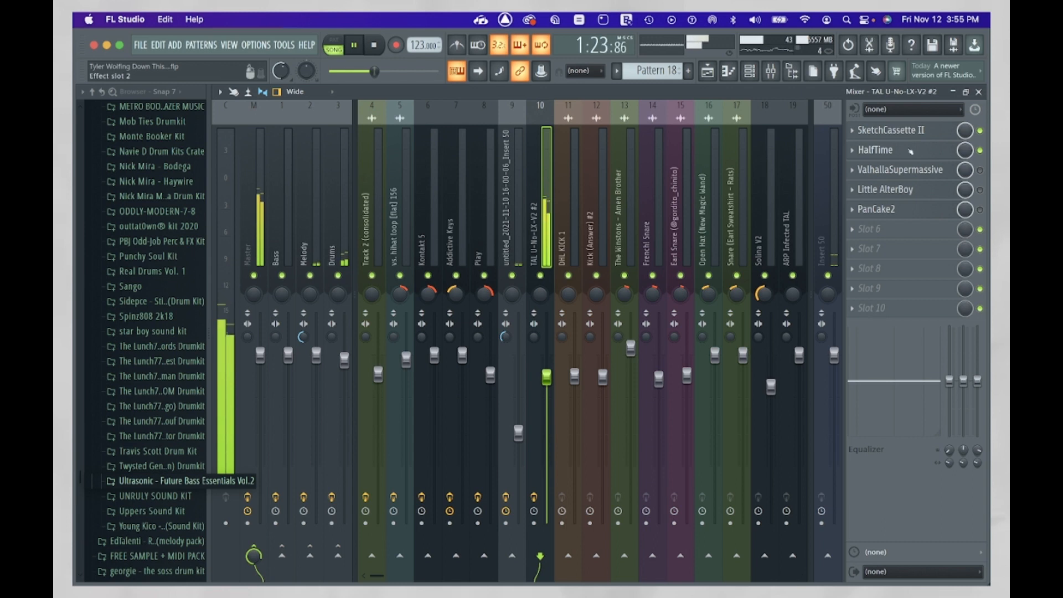
click(981, 170)
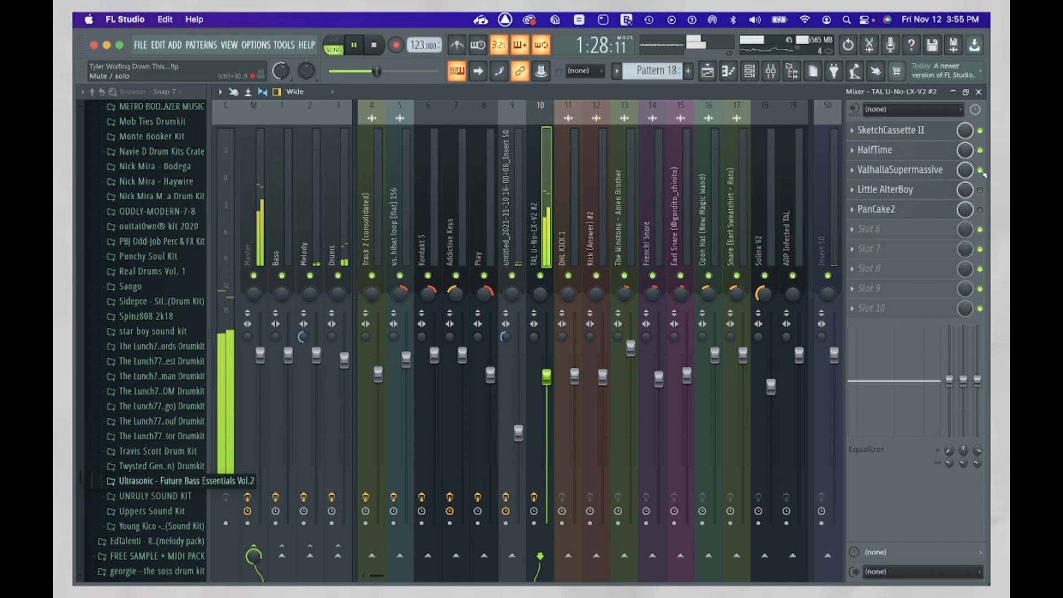
click(980, 190)
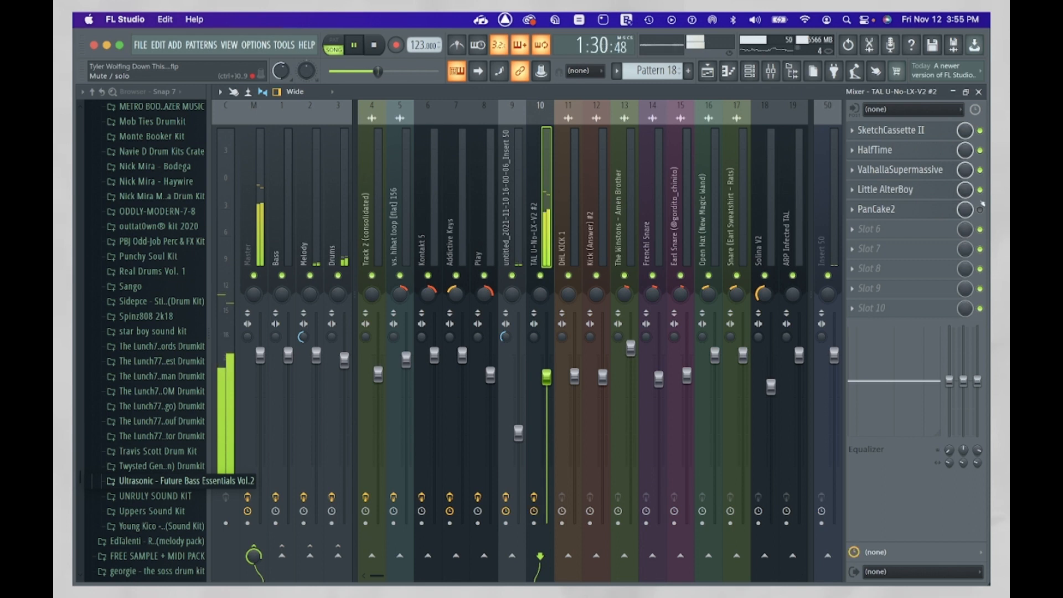
click(885, 190)
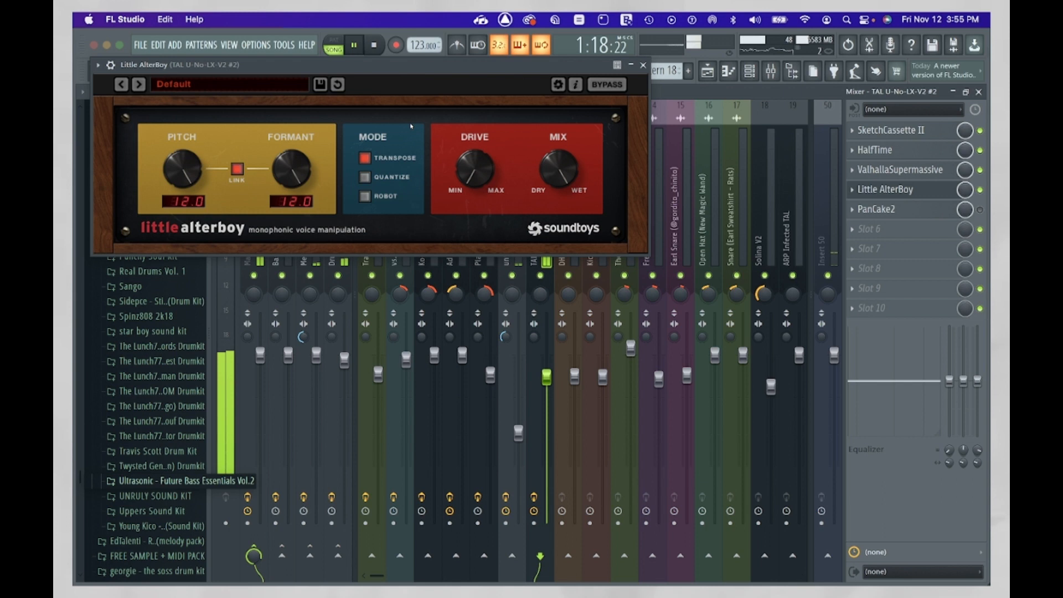
click(885, 190)
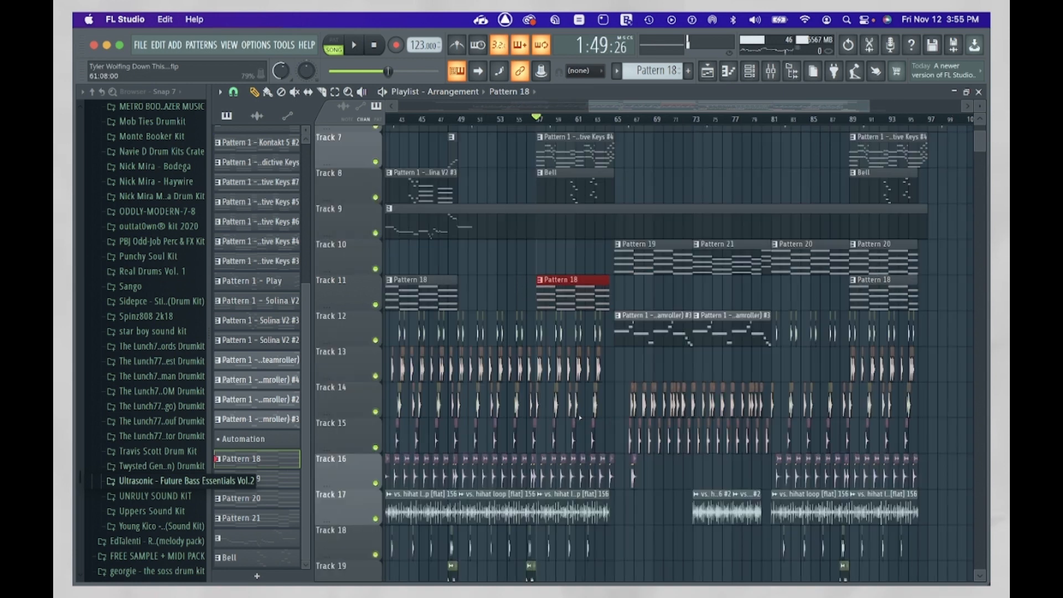
Play the soloed consolidated audio clip on Track 24 from bar 64.
key(space)
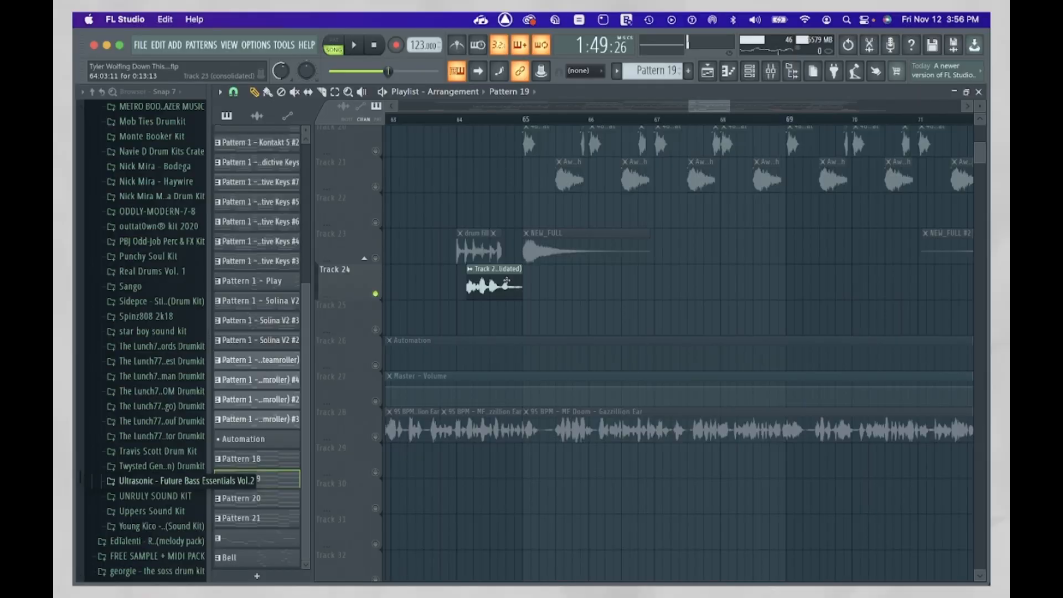
click(457, 119)
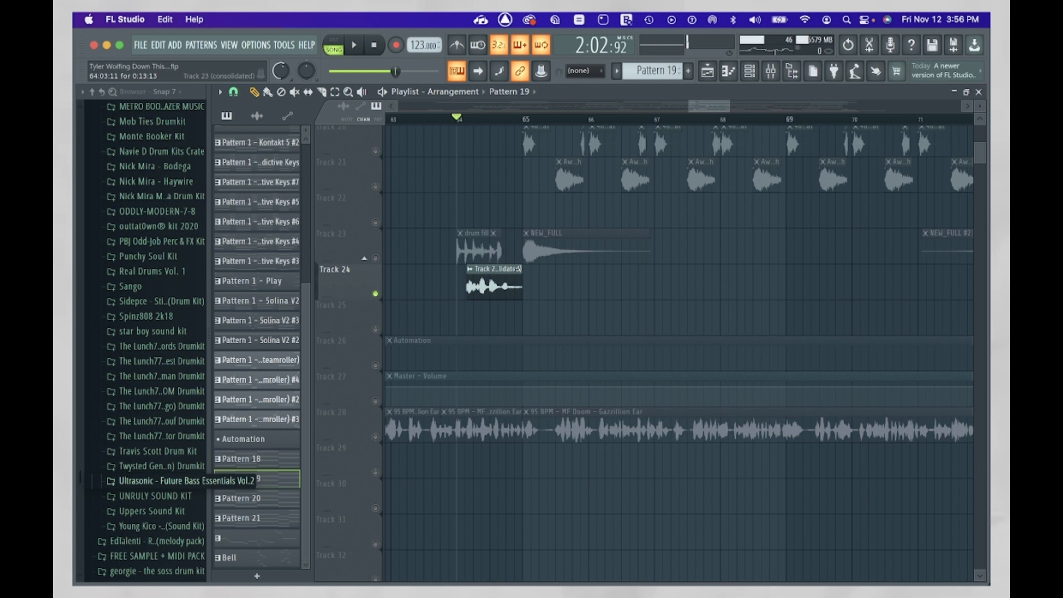
key(space)
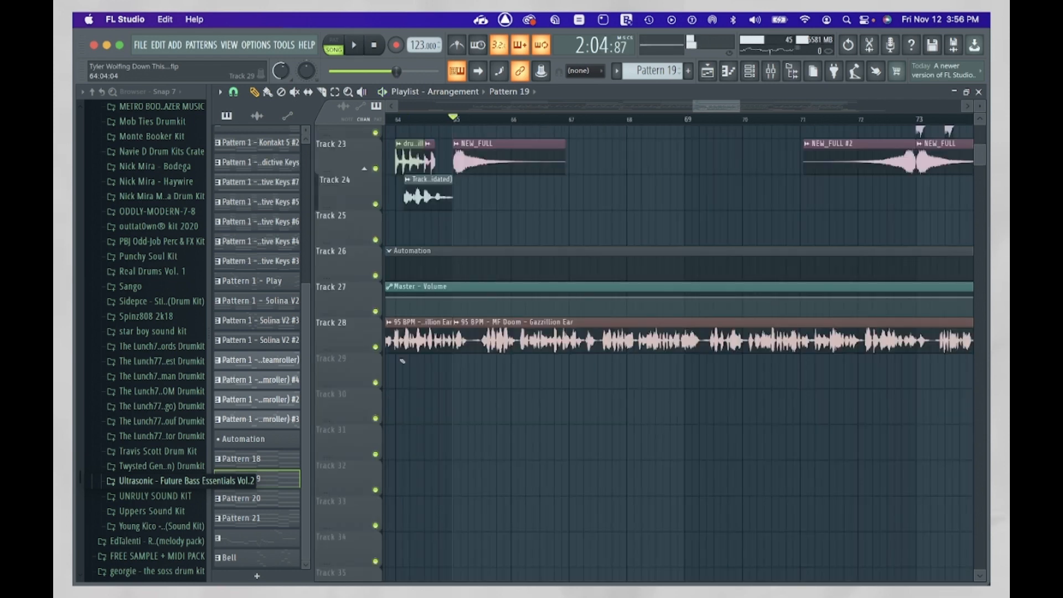
Solo Track 1, unmute Tracks 2, 4 and 6, and play their melodic layers from bar 65.
scroll(403, 361, up, 10)
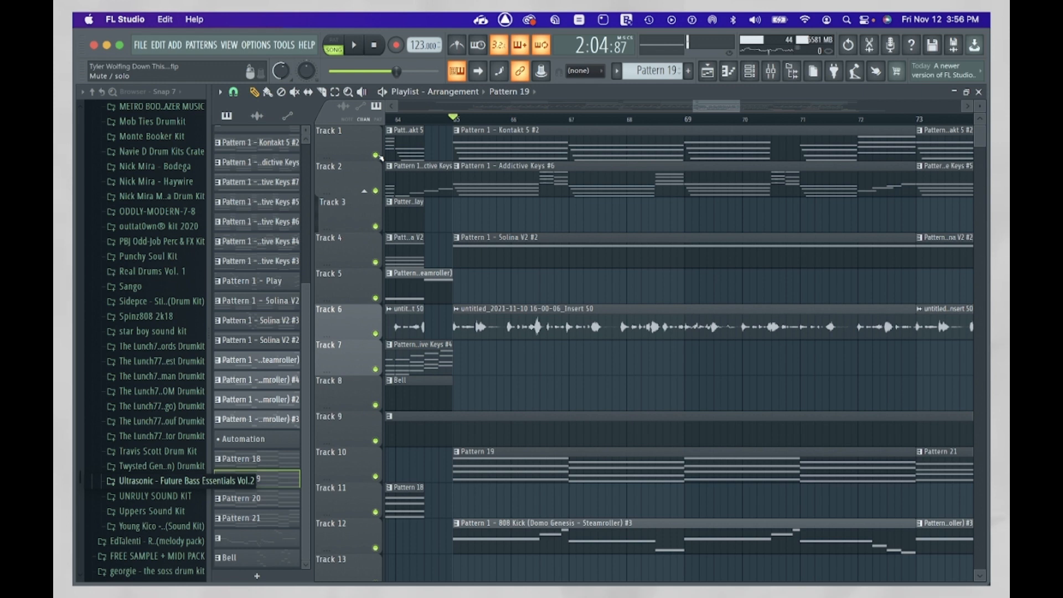
right_click(376, 156)
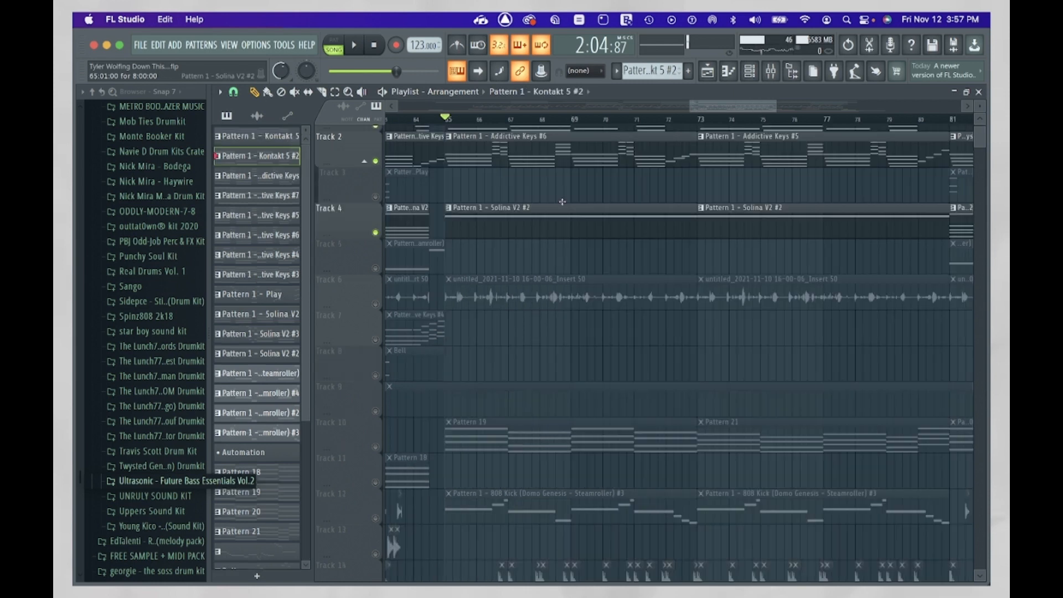
key(space)
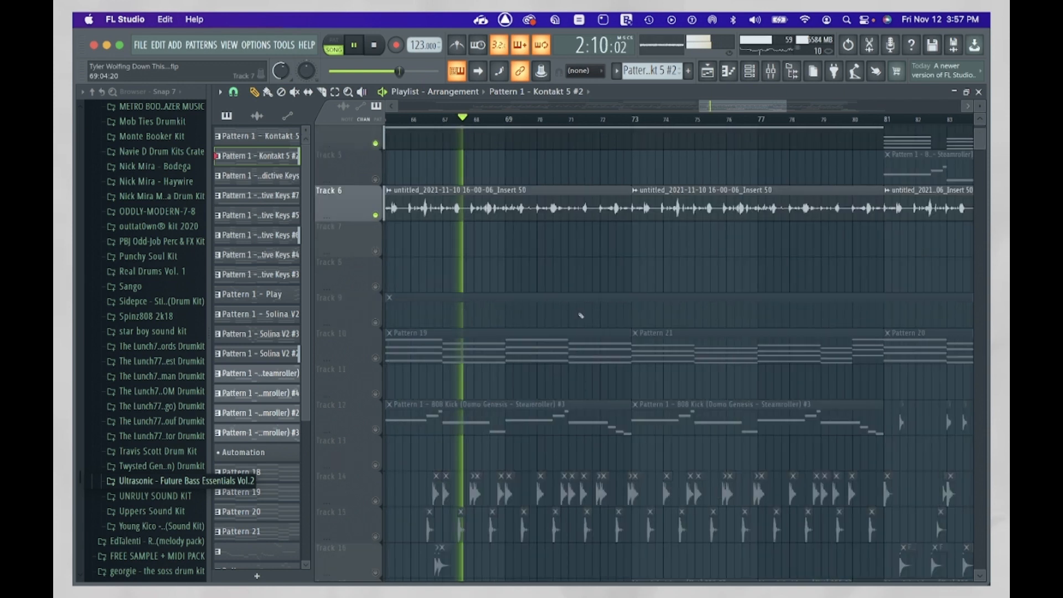
key(space)
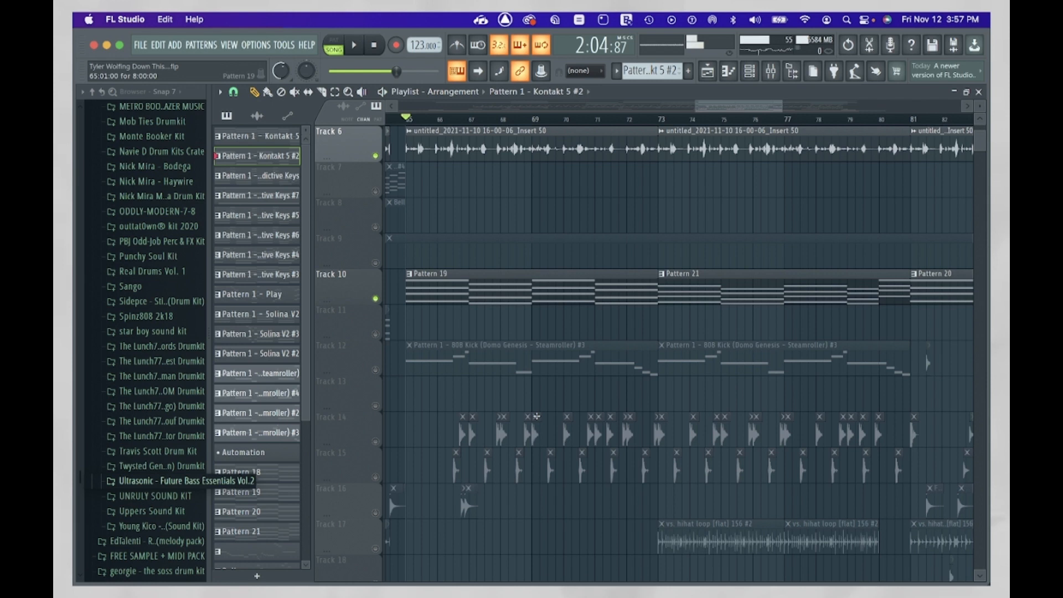
Play the melodic layers together with Track 10's Pattern 19, and solo the 808 Kick pattern on Track 12.
key(space)
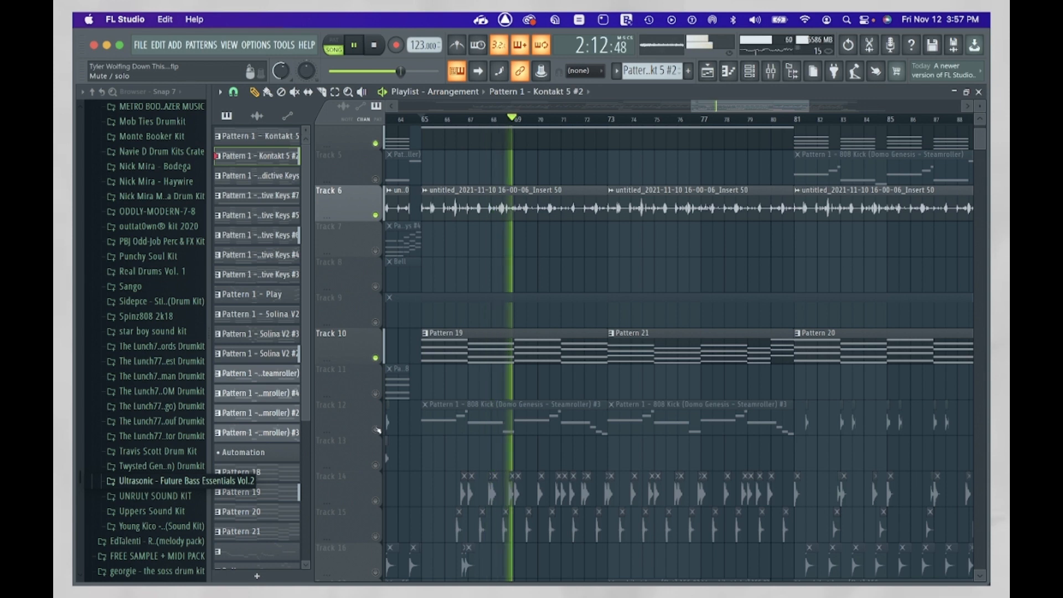
right_click(376, 430)
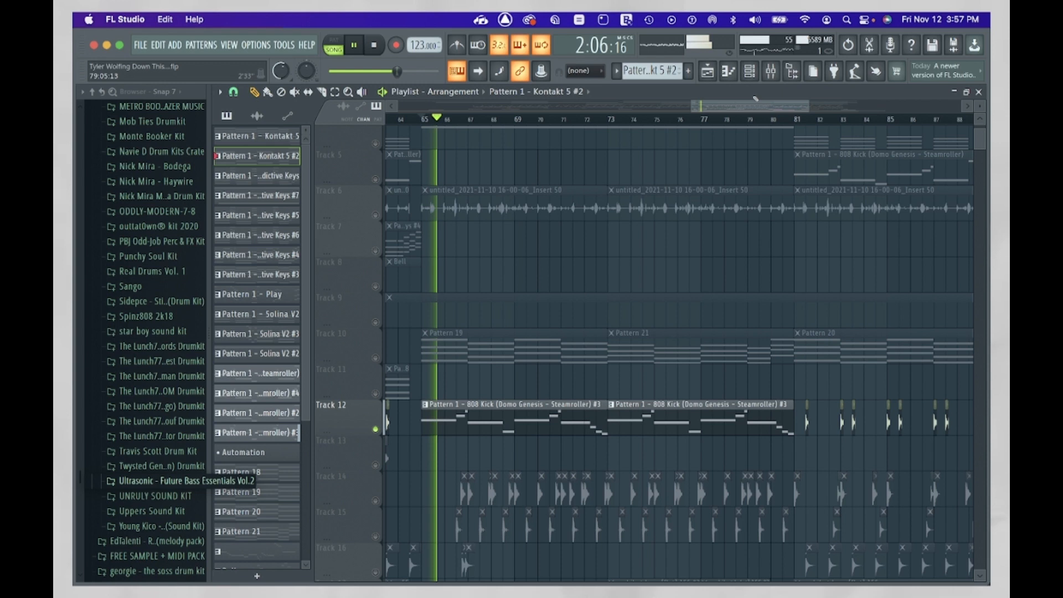
Examine the Bass (RUNNING OUT OF TIME) sampler settings and its note pattern, and return to the playlist.
scroll(146, 485, down, 4)
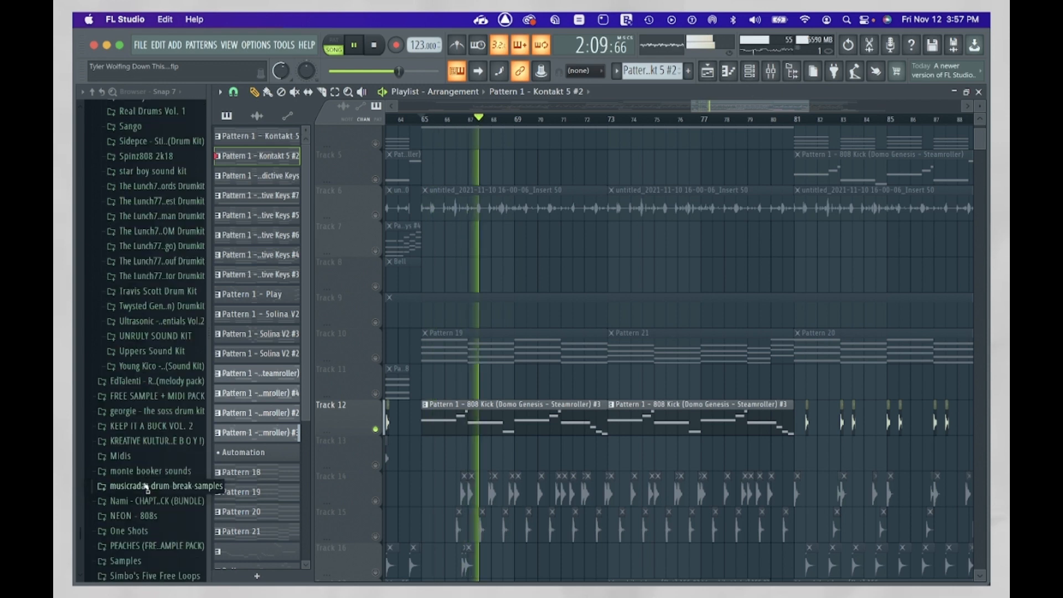
scroll(147, 487, up, 4)
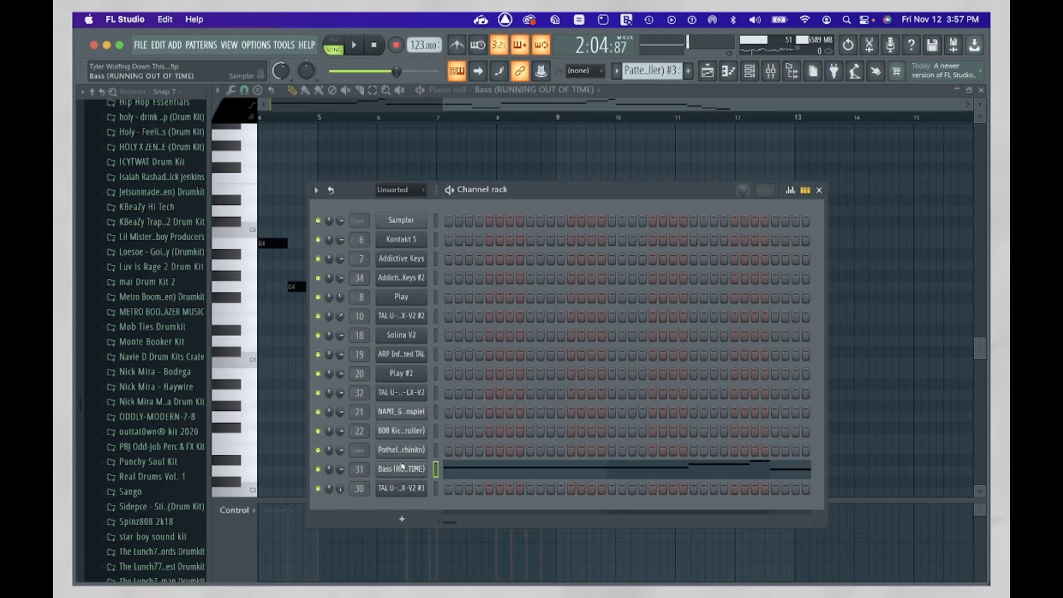
click(403, 469)
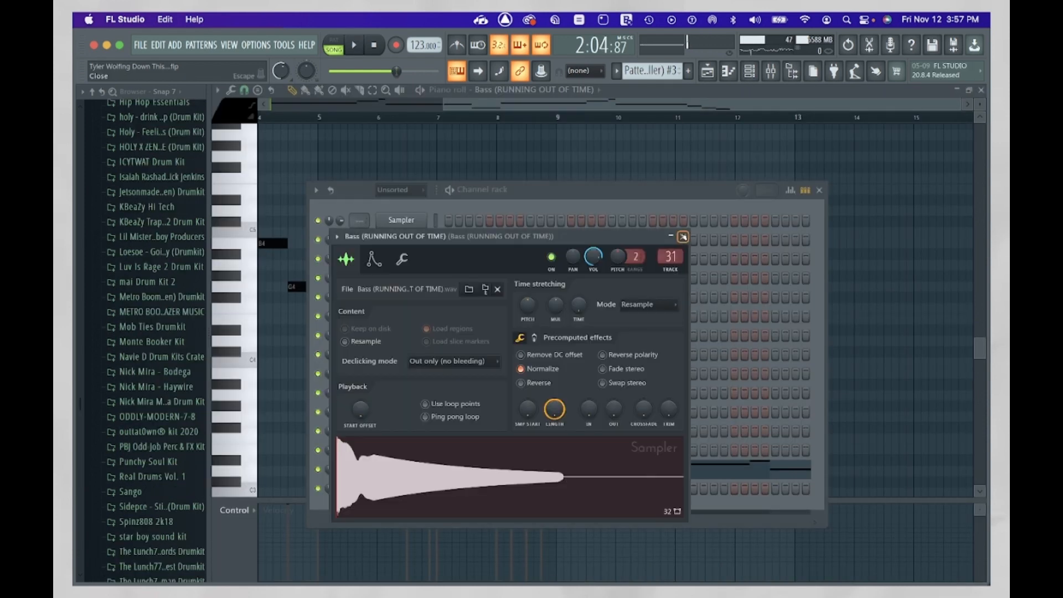
click(684, 237)
click(820, 190)
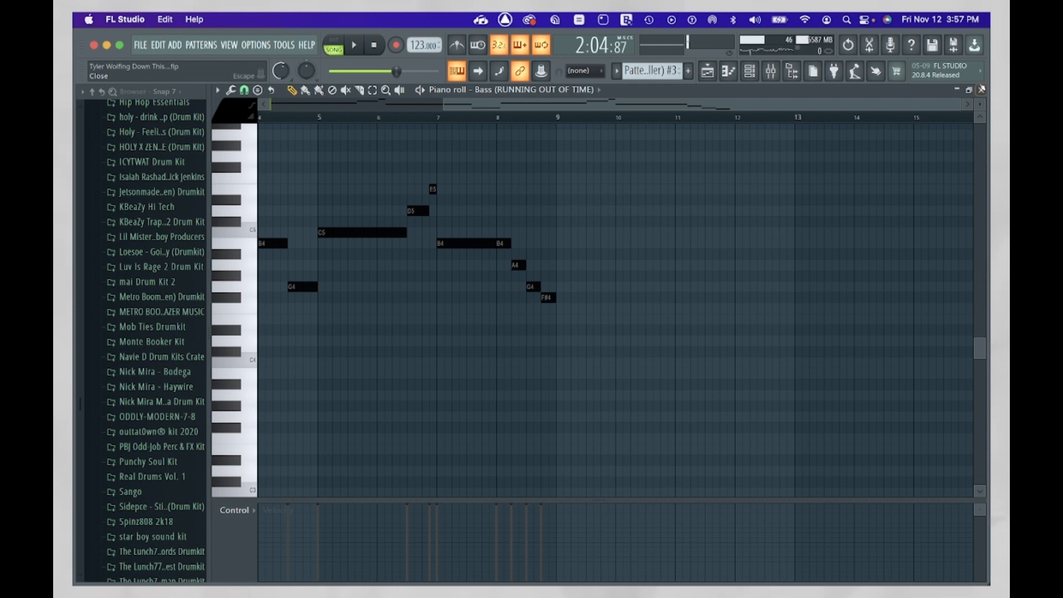
click(982, 89)
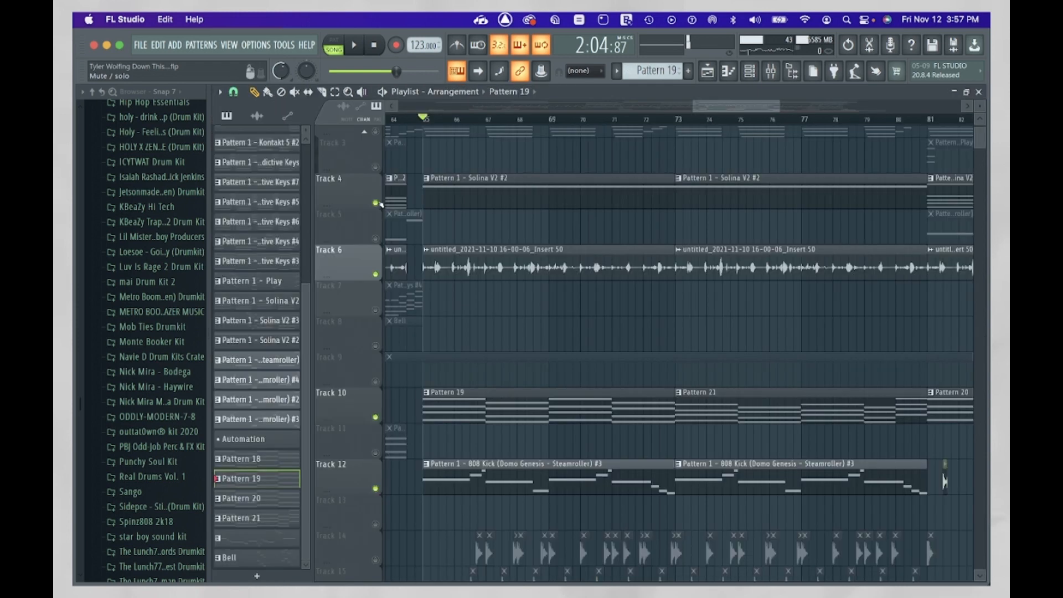
Play Tracks 4, 6, 10 and 12 together from bar 65 to hear the bass with the melodic layers.
key(space)
scroll(511, 281, up, 1)
scroll(510, 280, down, 2)
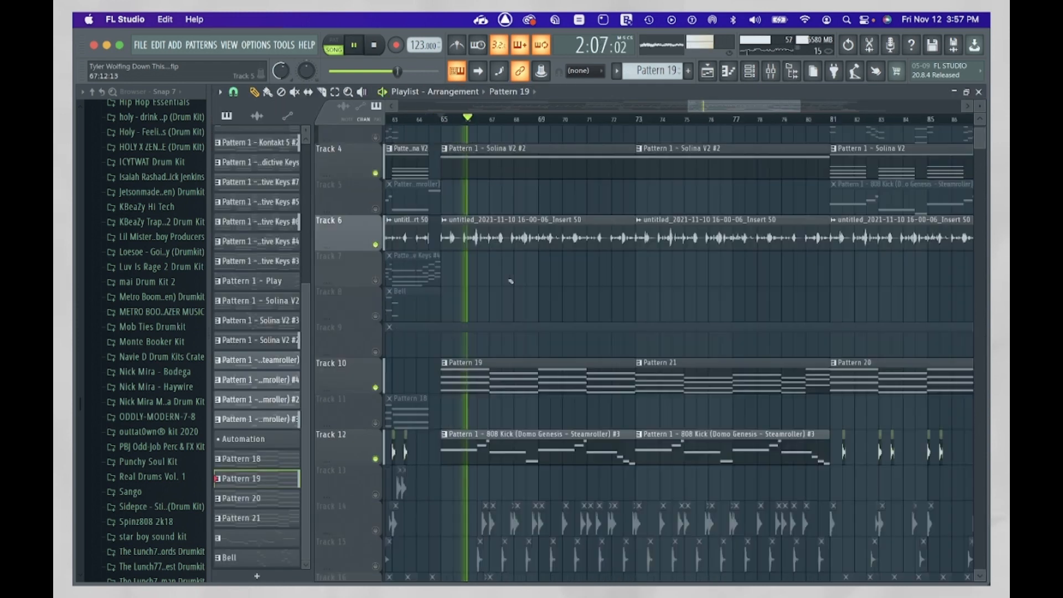
scroll(510, 280, down, 4)
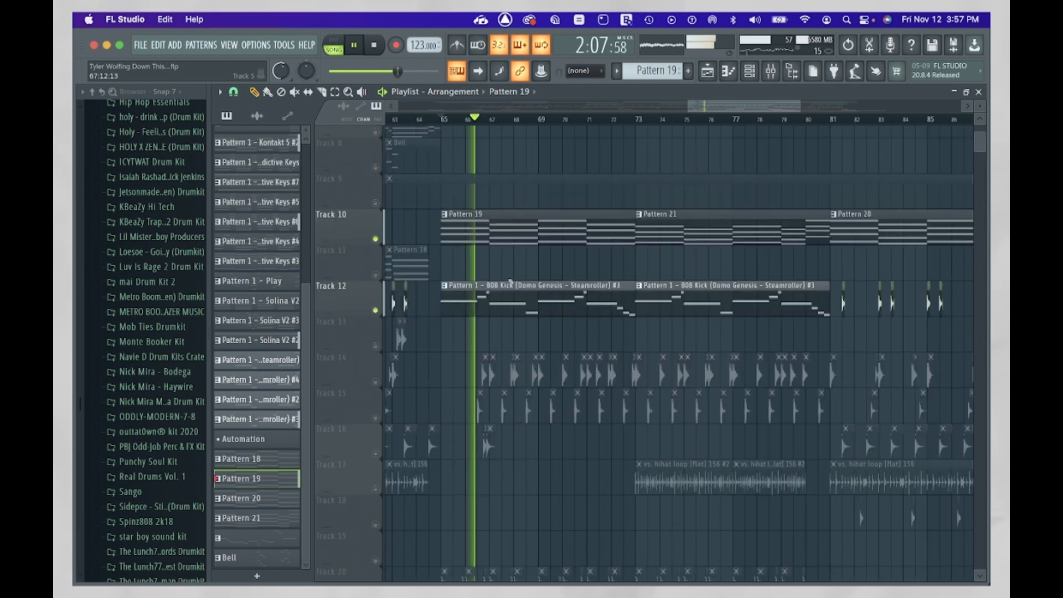
key(space)
Solo the drum hits on Tracks 14, 15 and 16, play them from bar 65, and bring in Track 17's hi-hat loop.
scroll(510, 281, down, 3)
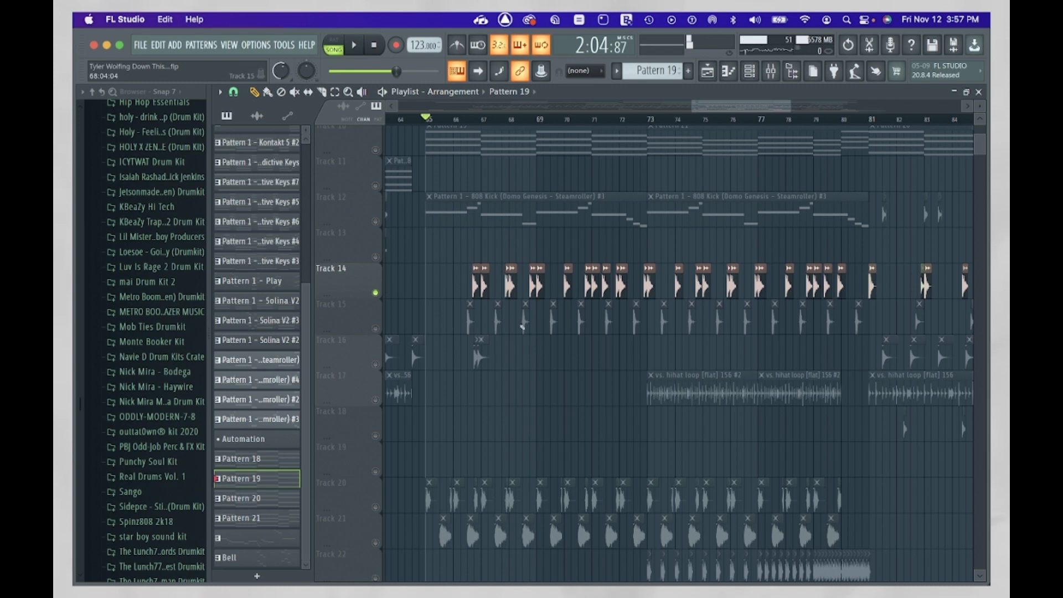
scroll(523, 327, up, 3)
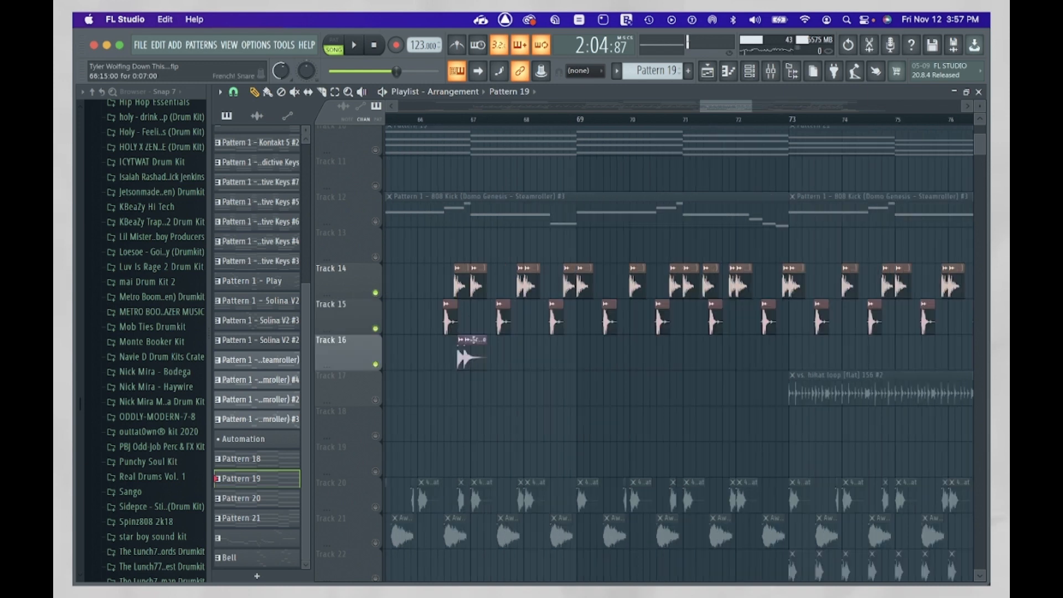
key(space)
scroll(474, 340, up, 1)
scroll(474, 340, left, 1)
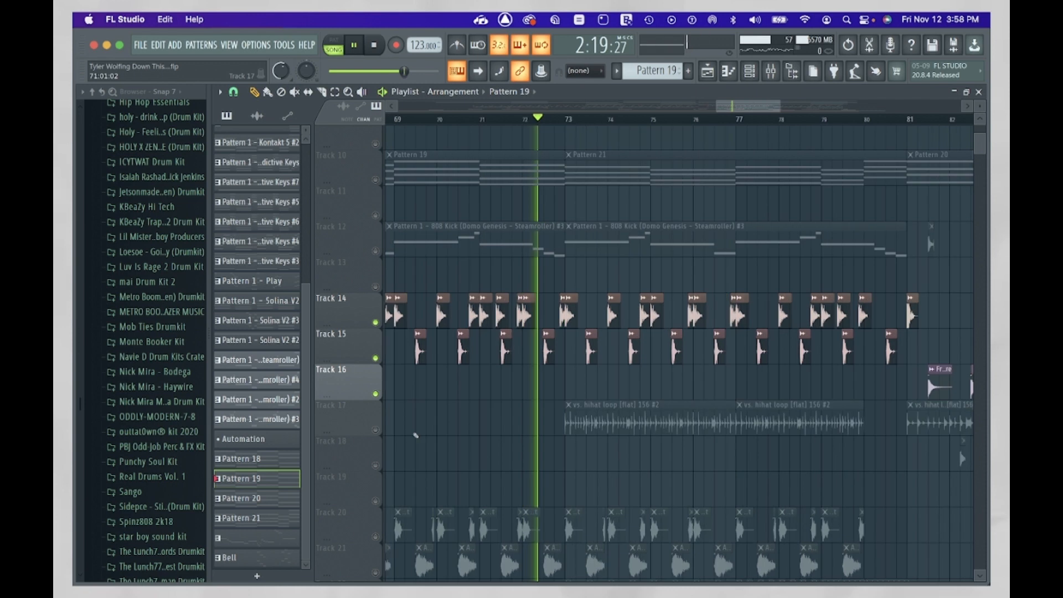
click(376, 430)
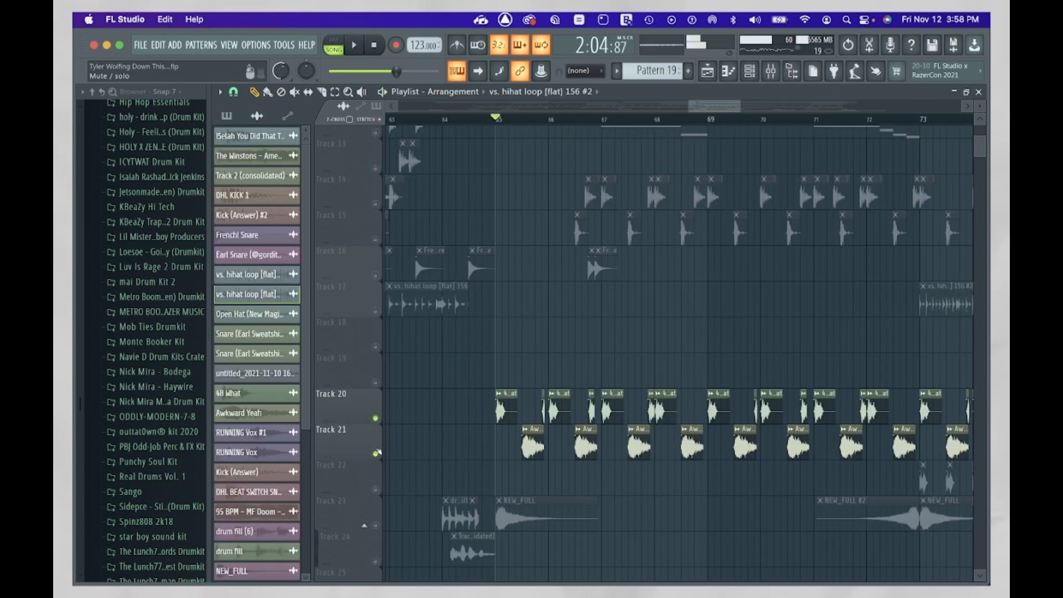
Play the soloed 48 What and Awkward Yeah vocal chops on Tracks 20 and 21 from bar 65.
key(space)
scroll(713, 309, down, 3)
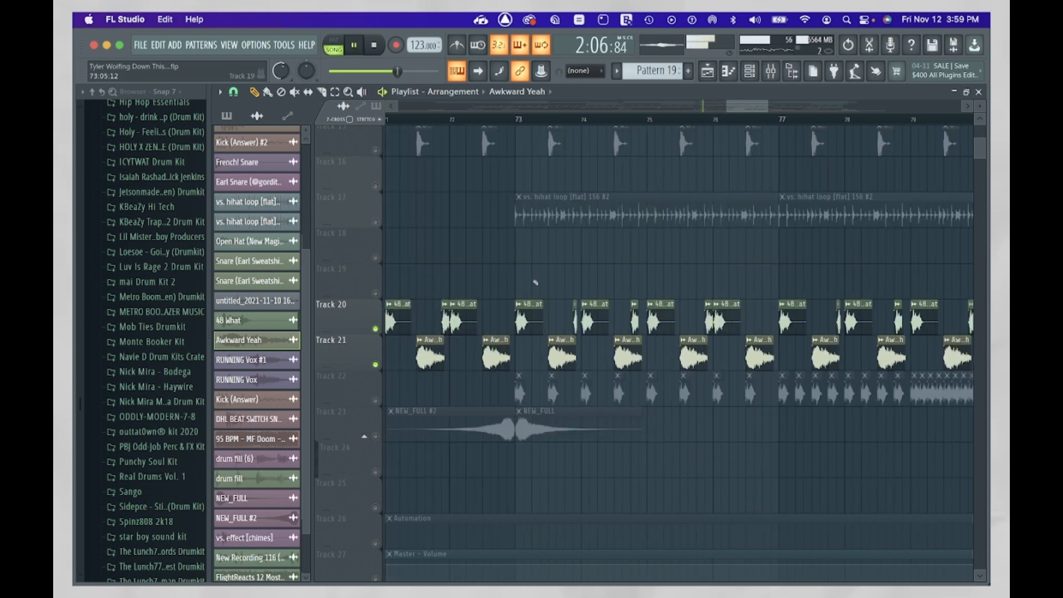
key(space)
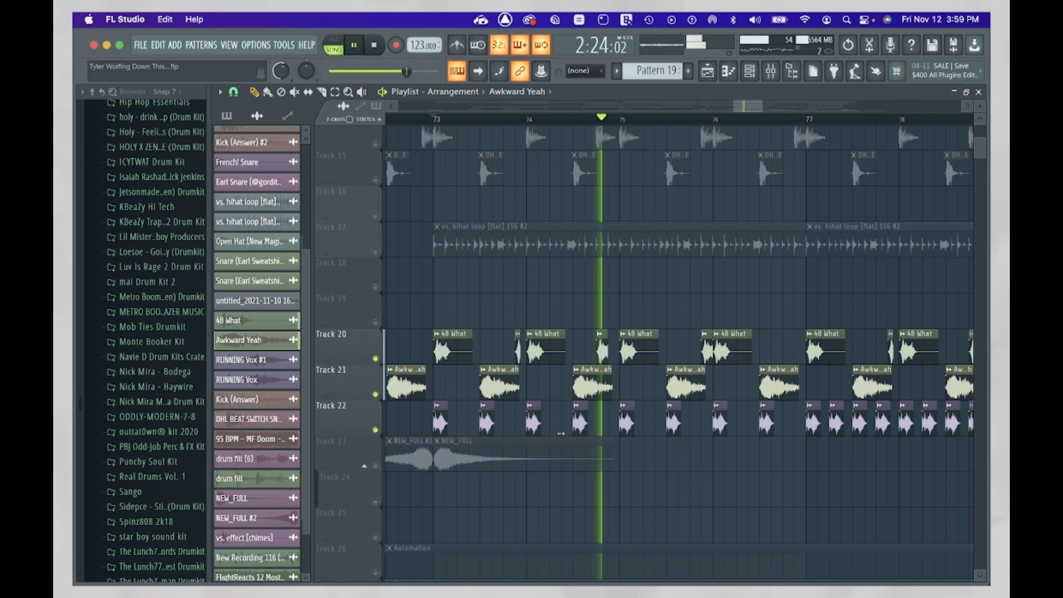
Play Track 22's build-up with the vocal chops, select its fast hits from bar 79 to 81, and add Track 23's drum fills.
scroll(561, 433, down, 1)
scroll(561, 434, right, 3)
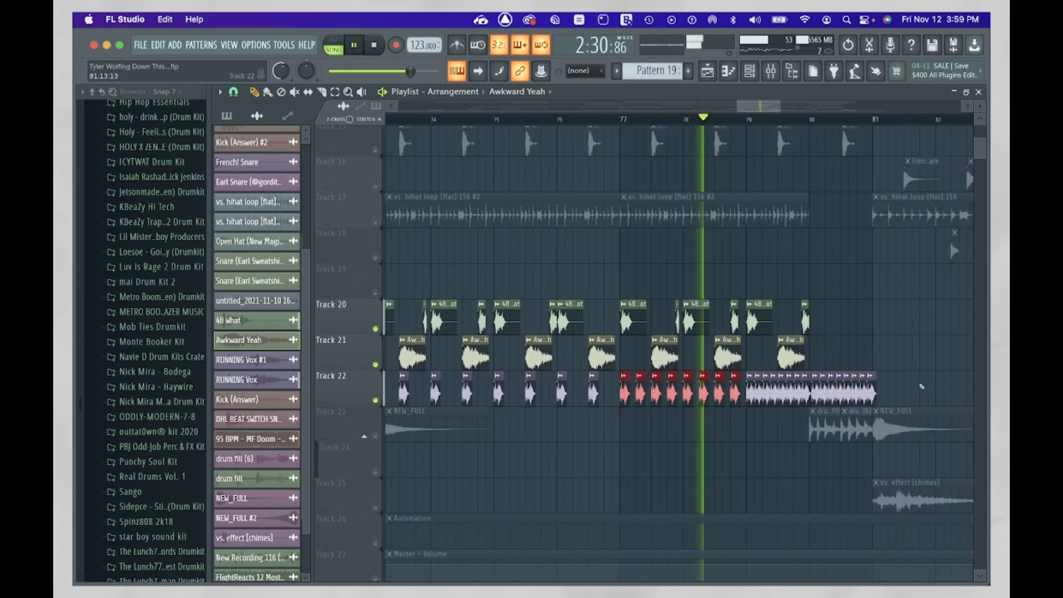
click(745, 390)
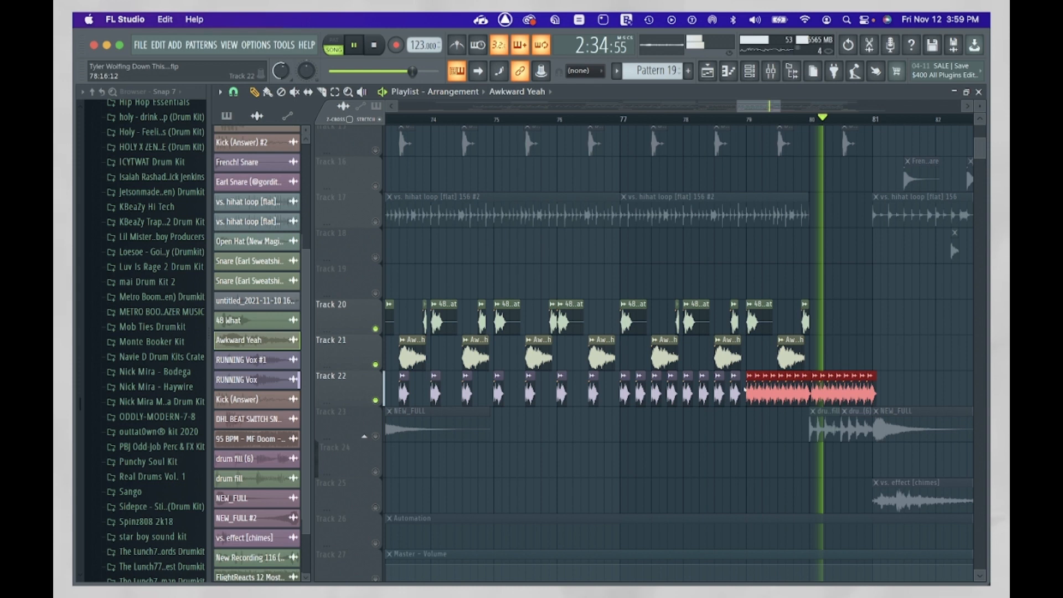
key(space)
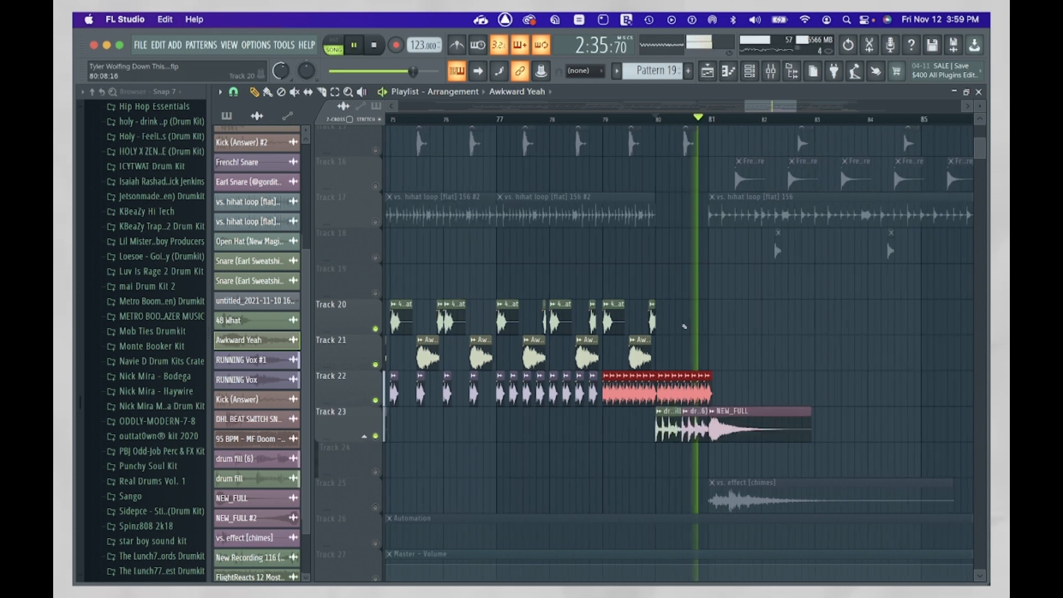
key(space)
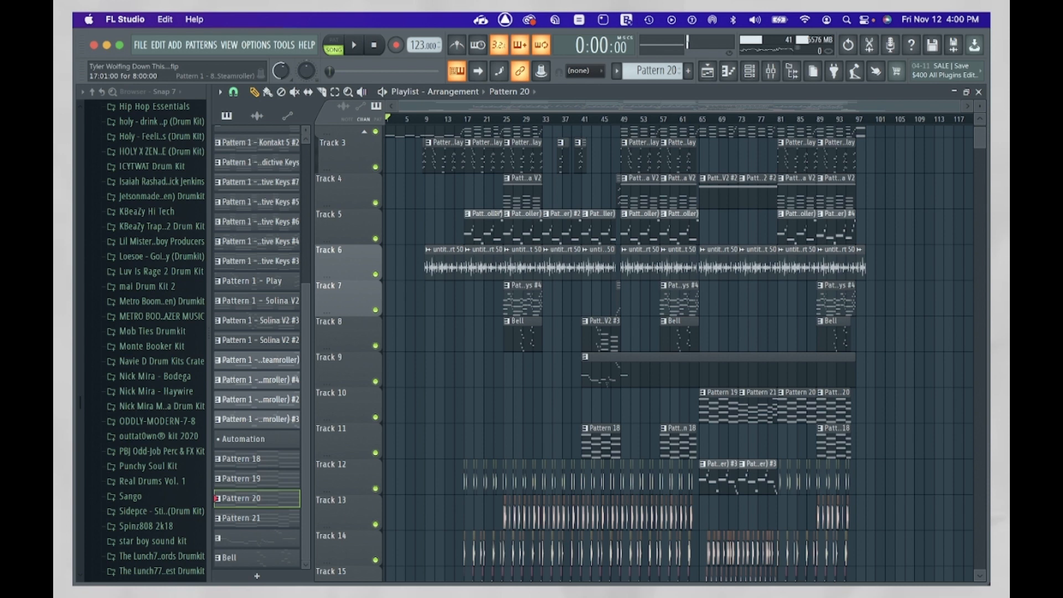
Look over the lower tracks of the full arrangement with the beat's layers unmuted.
scroll(698, 360, down, 5)
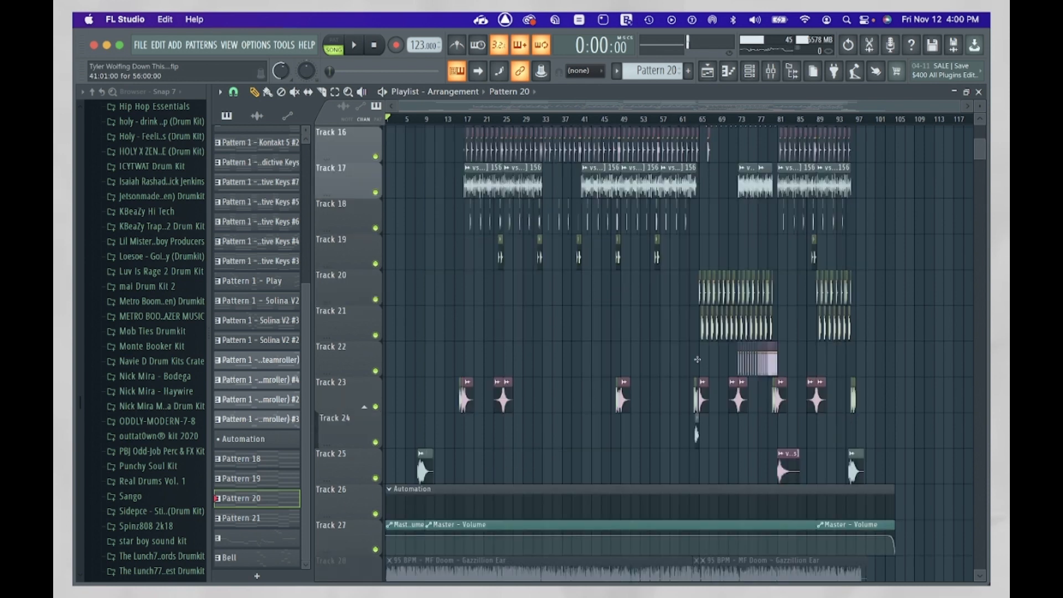